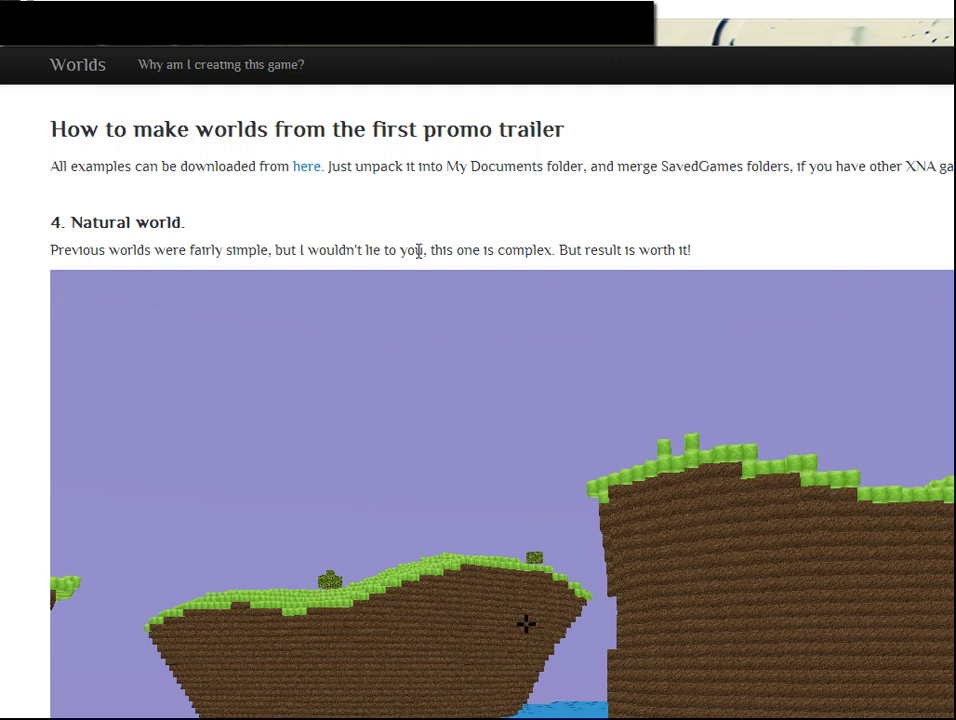
- Examine the Natural world tutorial page, including its example images and the list of required blocks
scroll(446, 236, "down", 15)
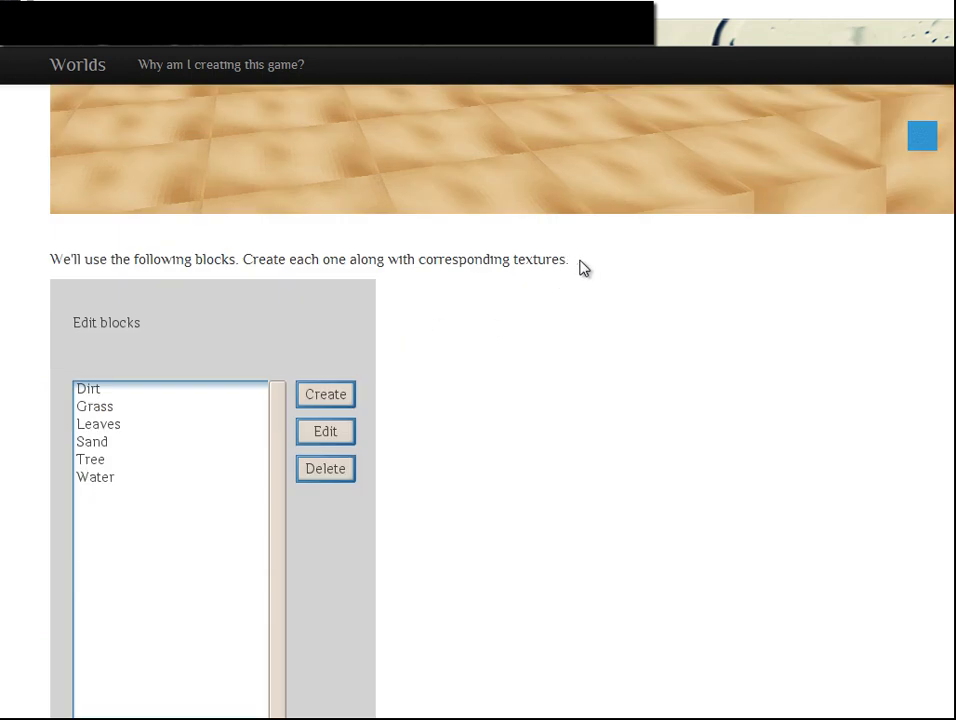
left_click_drag(580, 267, 49, 241)
left_click(587, 303)
left_click_drag(584, 261, 14, 257)
left_click(780, 376)
scroll(593, 437, "up", 6)
scroll(597, 443, "up", 8)
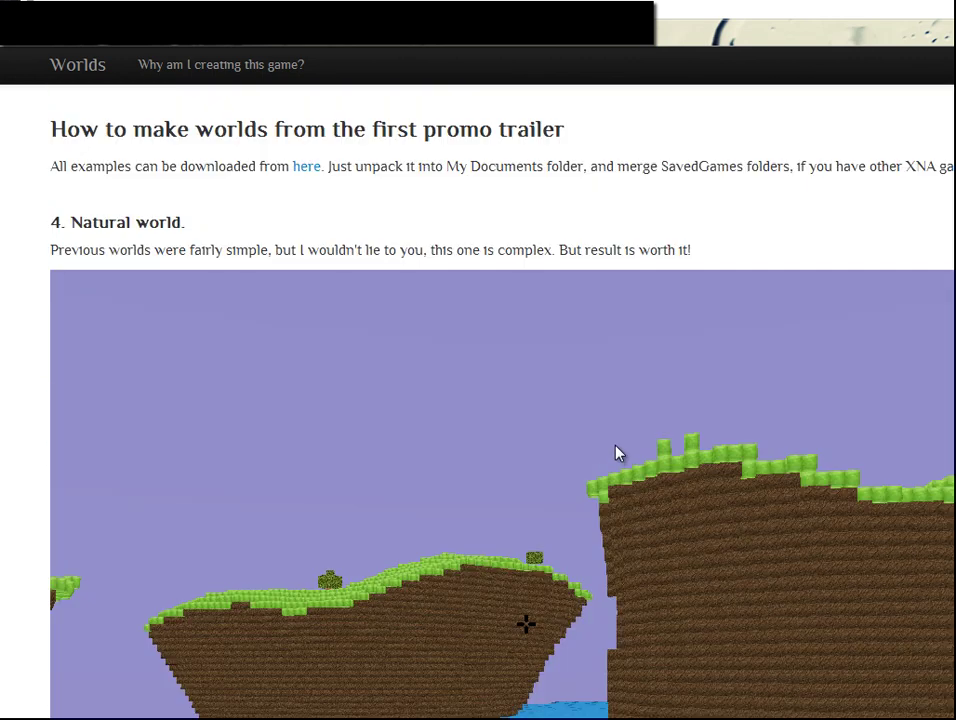
scroll(617, 445, "down", 20)
scroll(613, 427, "up", 18)
scroll(608, 439, "up", 10)
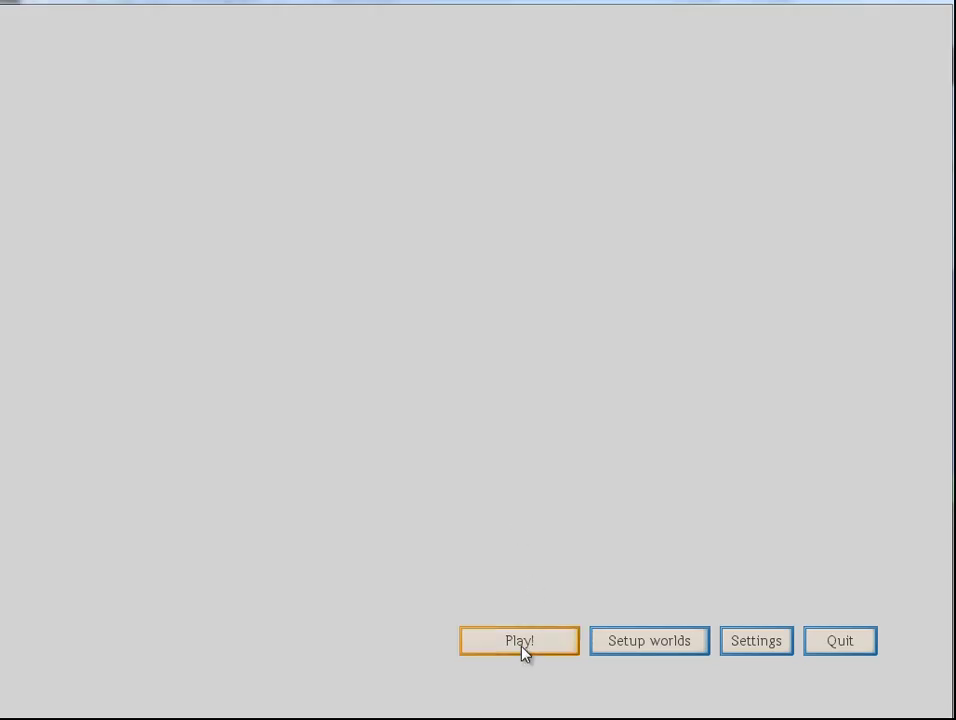
- Check the available world types for a new game, and create a world named Natural in the world setup
left_click(524, 647)
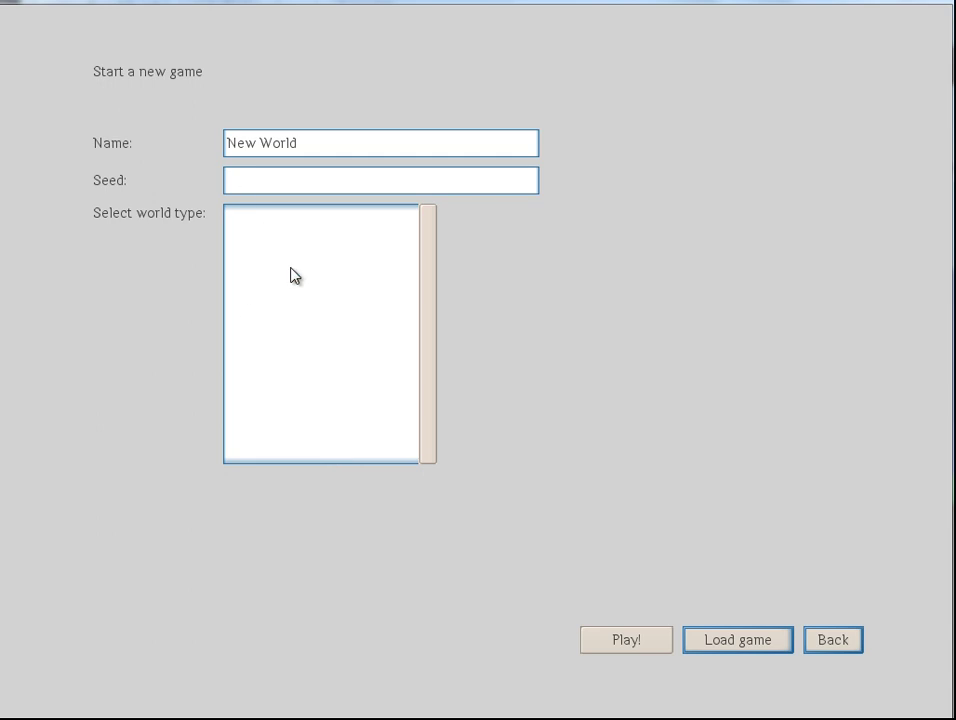
left_click(833, 645)
left_click(683, 645)
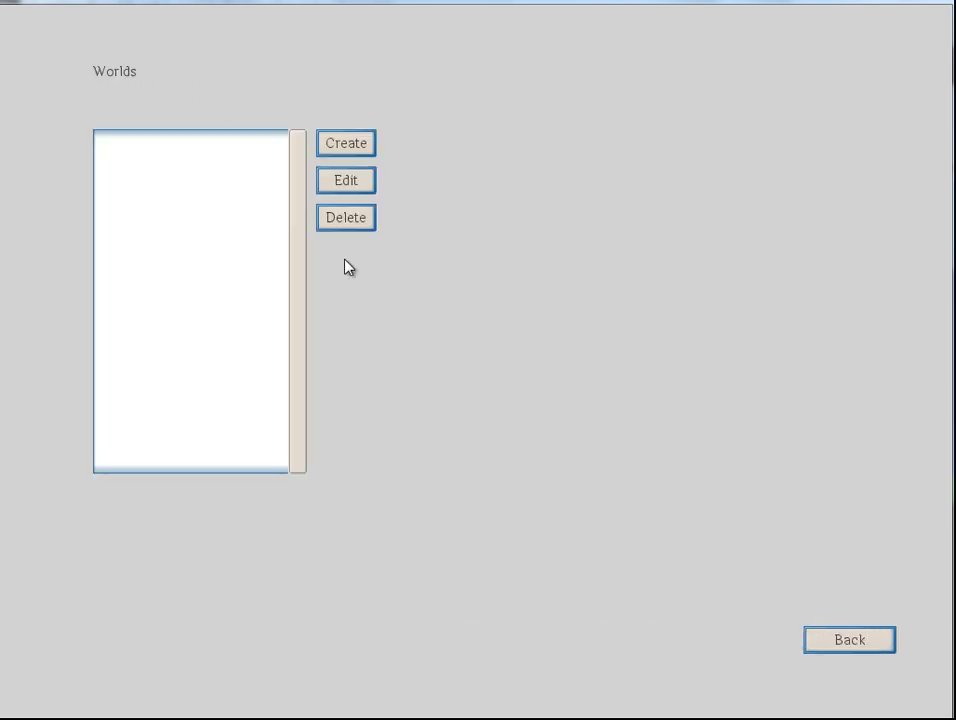
left_click(322, 148)
type("Natural")
left_click(768, 643)
- Switch to the file explorer, examine the texture images in Worlds\Textures\Natural\AllPlayers, and return to the Worlds game
key("alt+Tab")
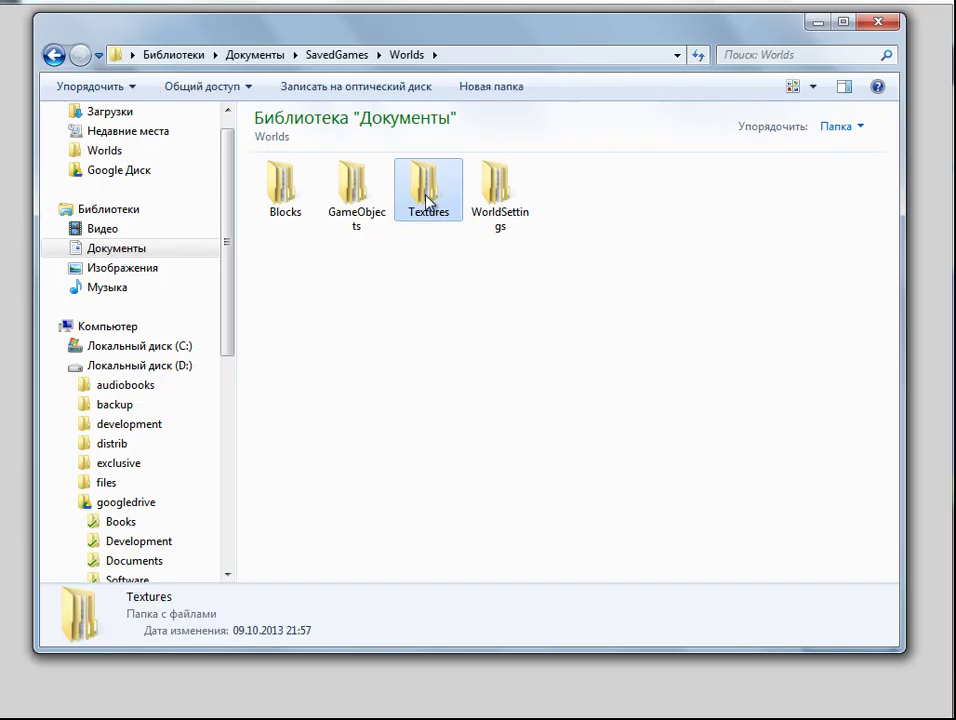
double_click(423, 192)
double_click(270, 200)
double_click(266, 228)
left_click_drag(813, 328, 330, 285)
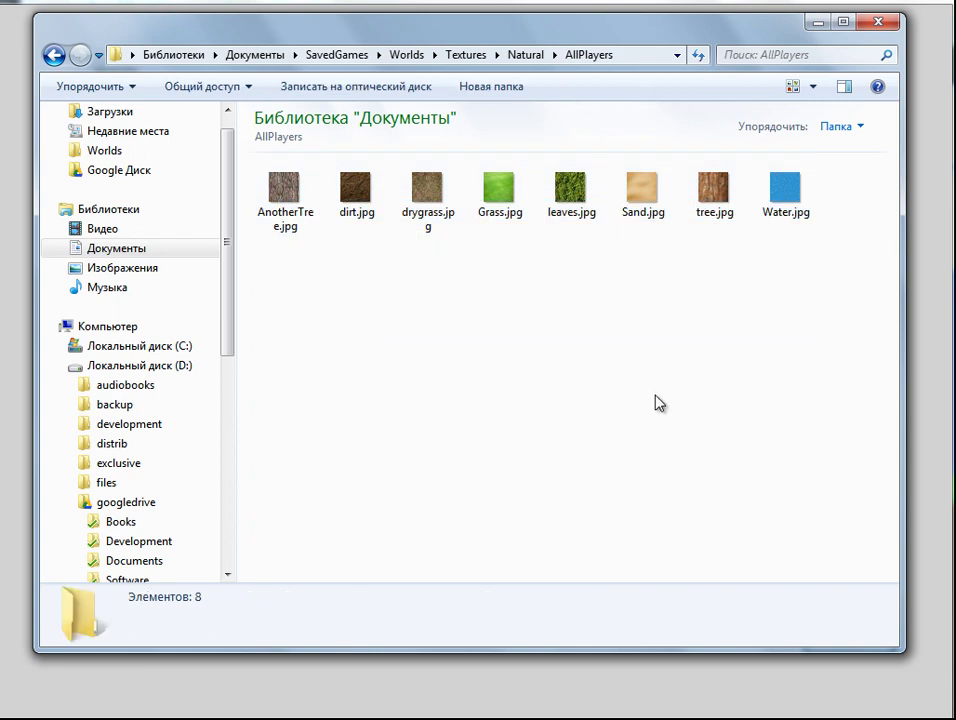
left_click(780, 215)
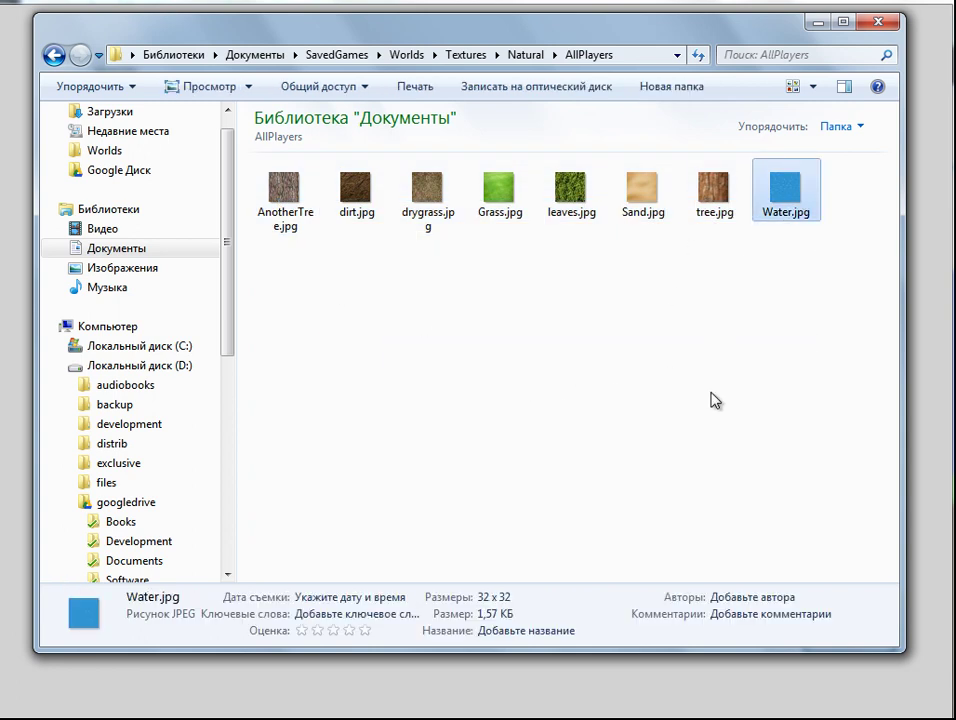
left_click(721, 371)
left_click(461, 2)
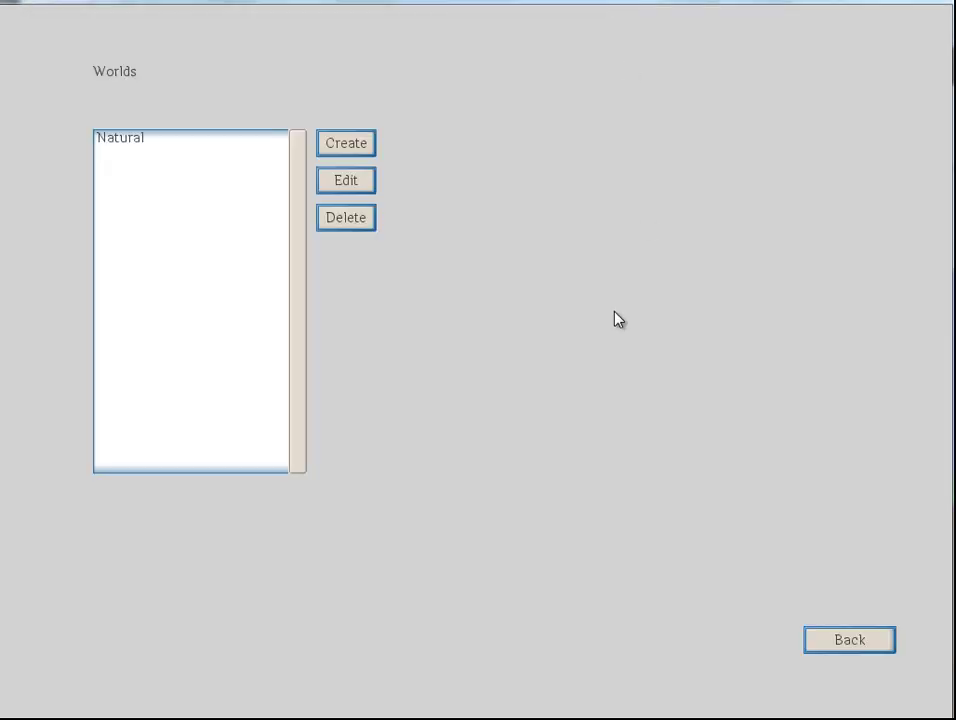
- Open the Natural world for editing, check its texture list, and scan the images to import them as textures
left_click(137, 140)
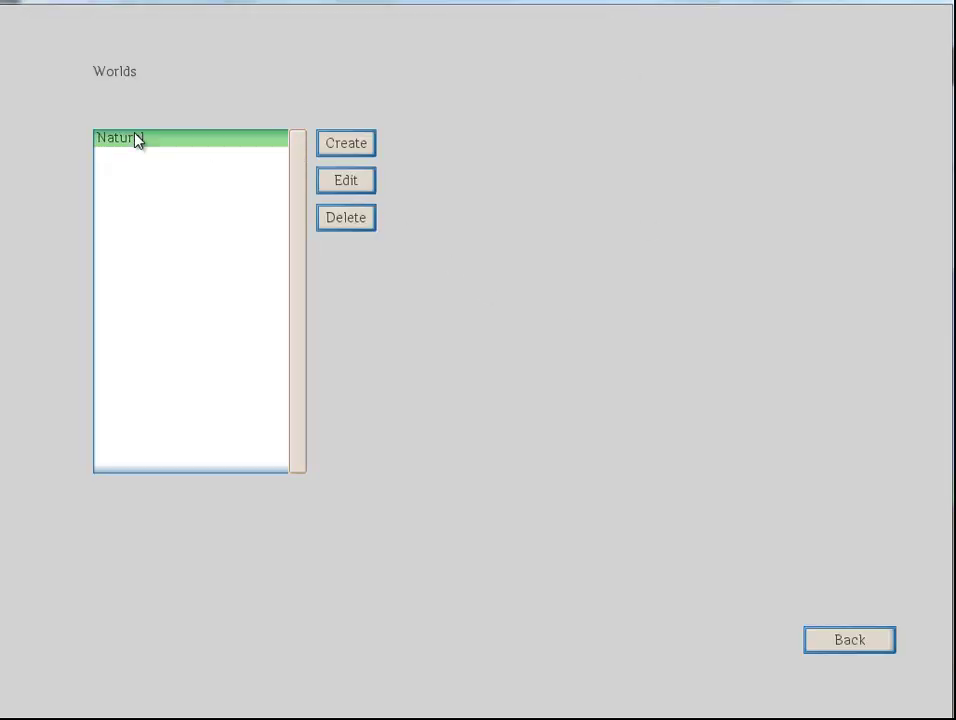
left_click(340, 186)
left_click(162, 188)
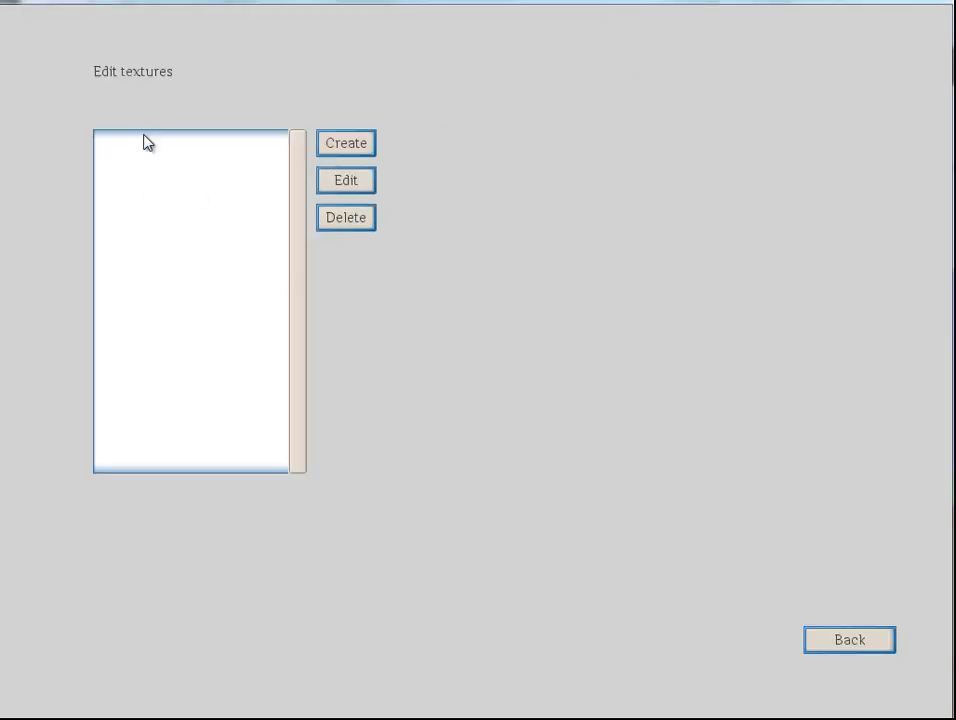
left_click(862, 640)
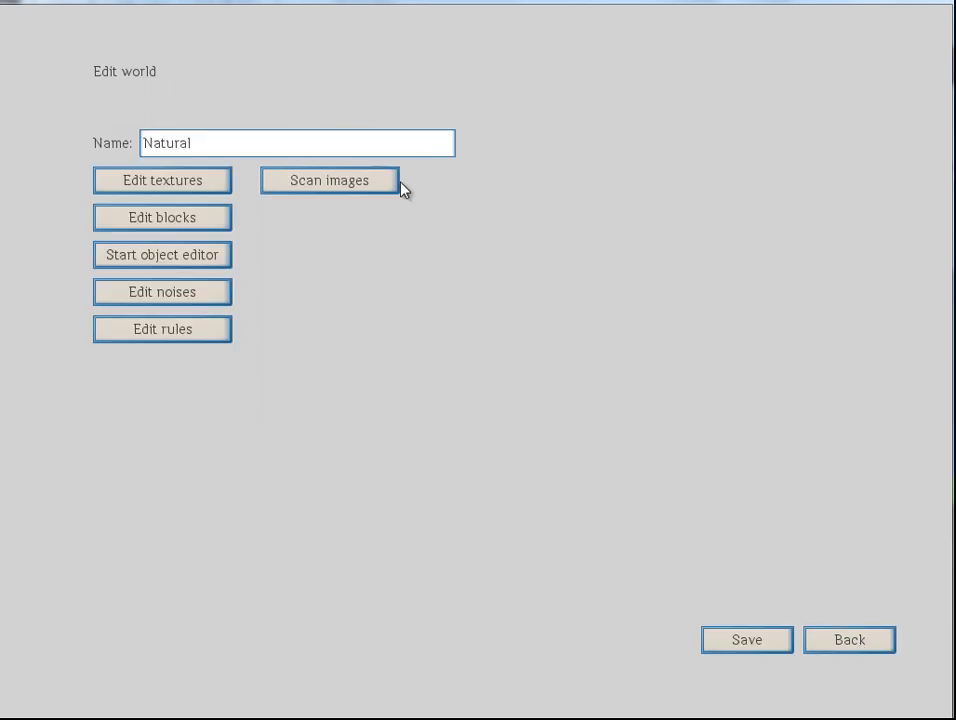
left_click(328, 184)
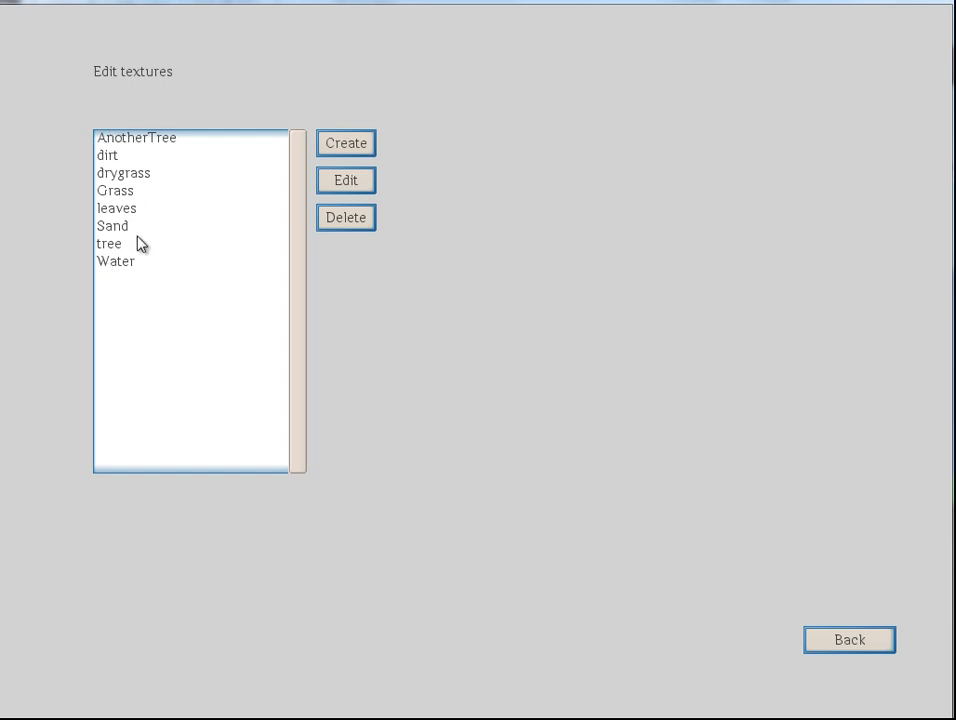
- Inspect the imported drygrass, leaves and tree textures one after another in the texture editor
left_click(125, 175)
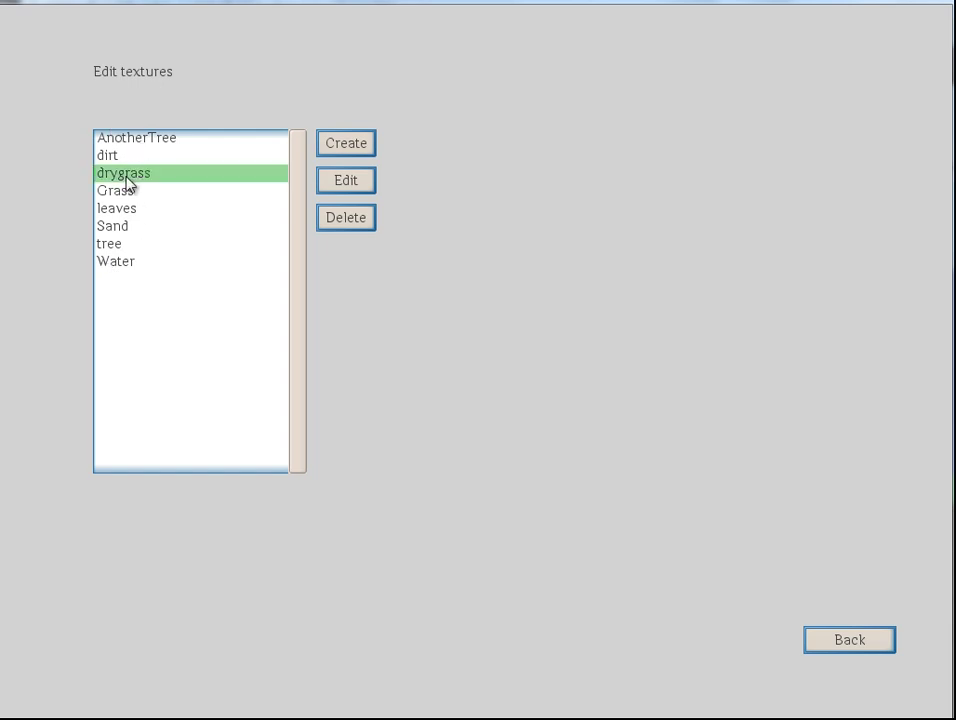
left_click(348, 181)
left_click(896, 27)
left_click(128, 212)
left_click(346, 180)
left_click(893, 28)
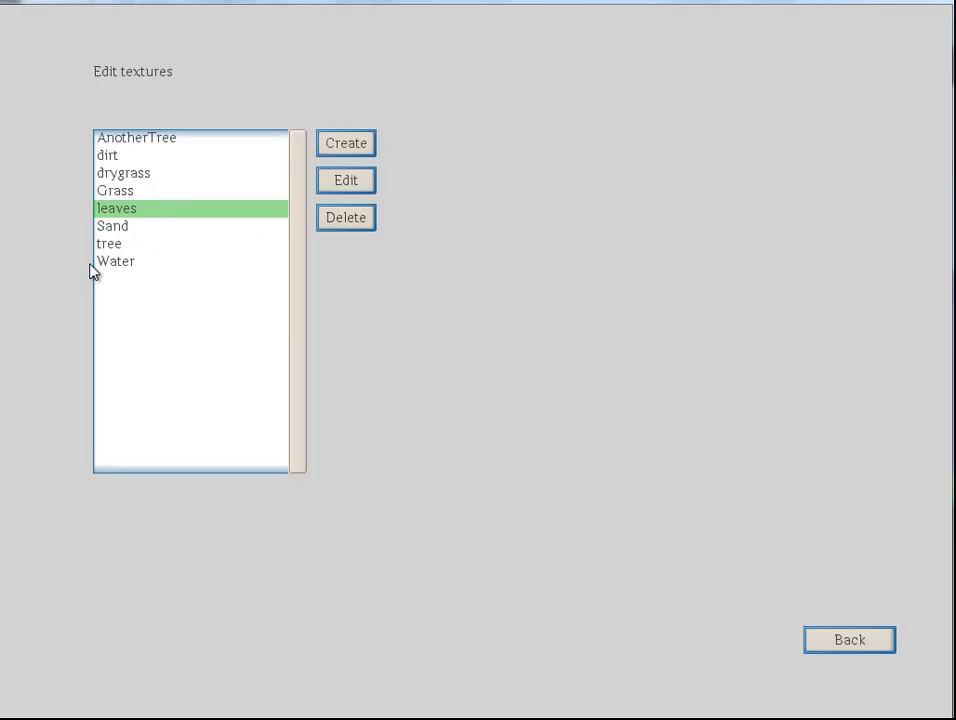
left_click(110, 243)
left_click(368, 179)
left_click(874, 37)
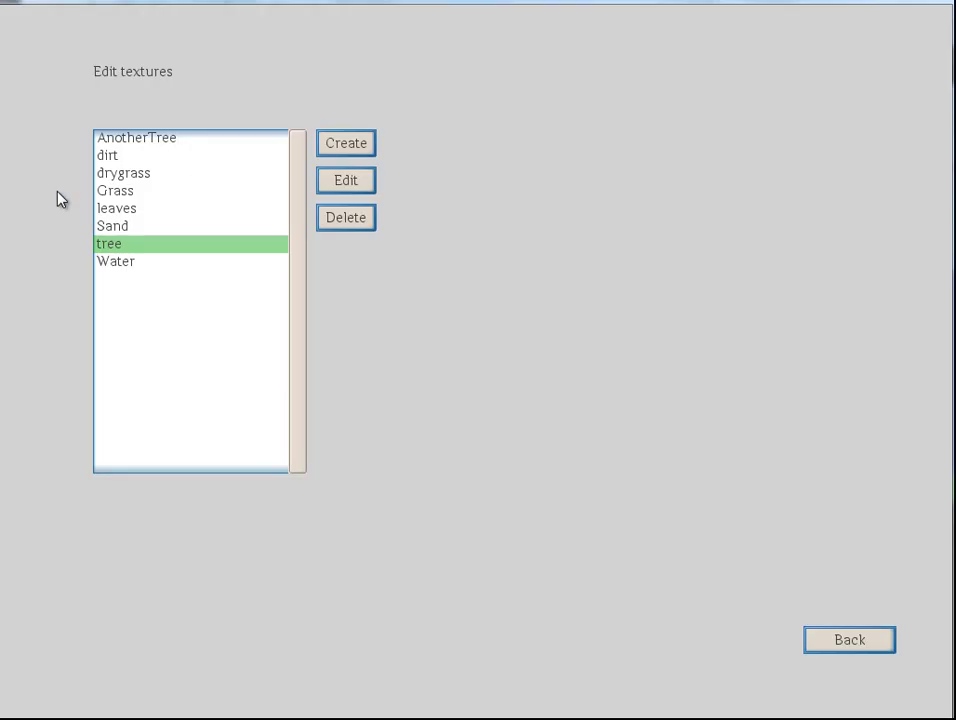
- Inspect the dirt texture and the drygrass texture again in the texture editor, leaving both unmodified
left_click(140, 140)
left_click(122, 157)
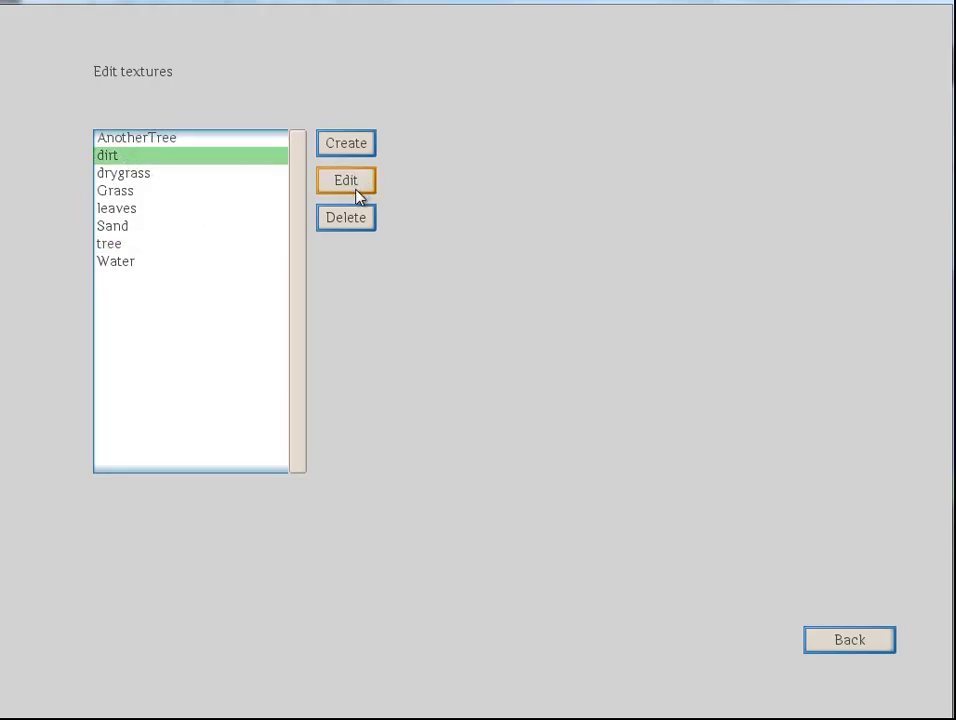
left_click(356, 191)
left_click(875, 32)
left_click(145, 175)
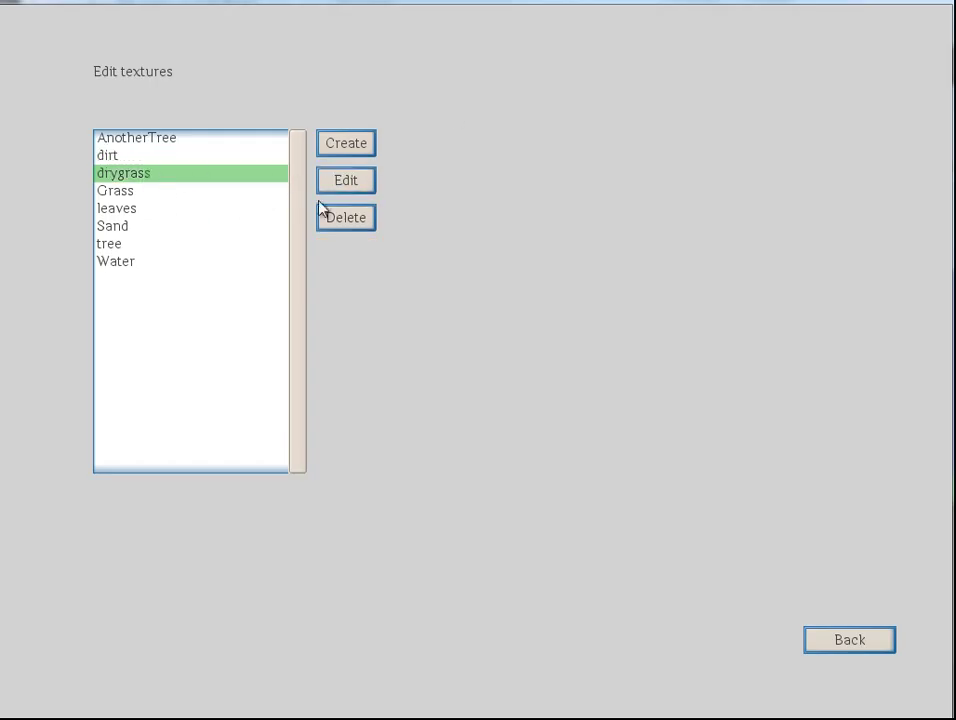
left_click(350, 182)
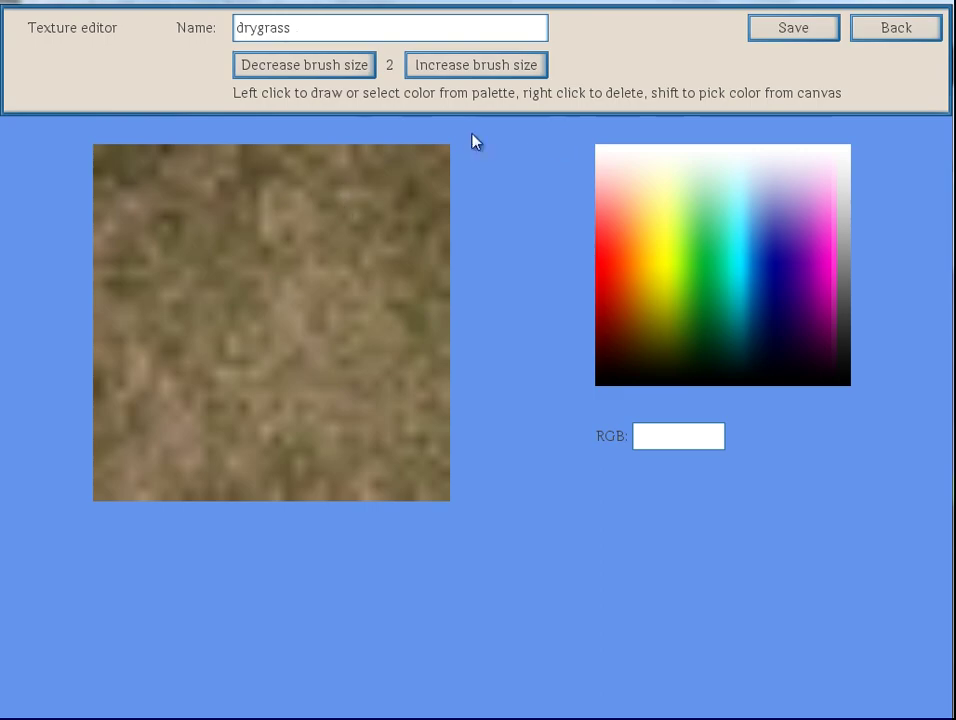
left_click(926, 30)
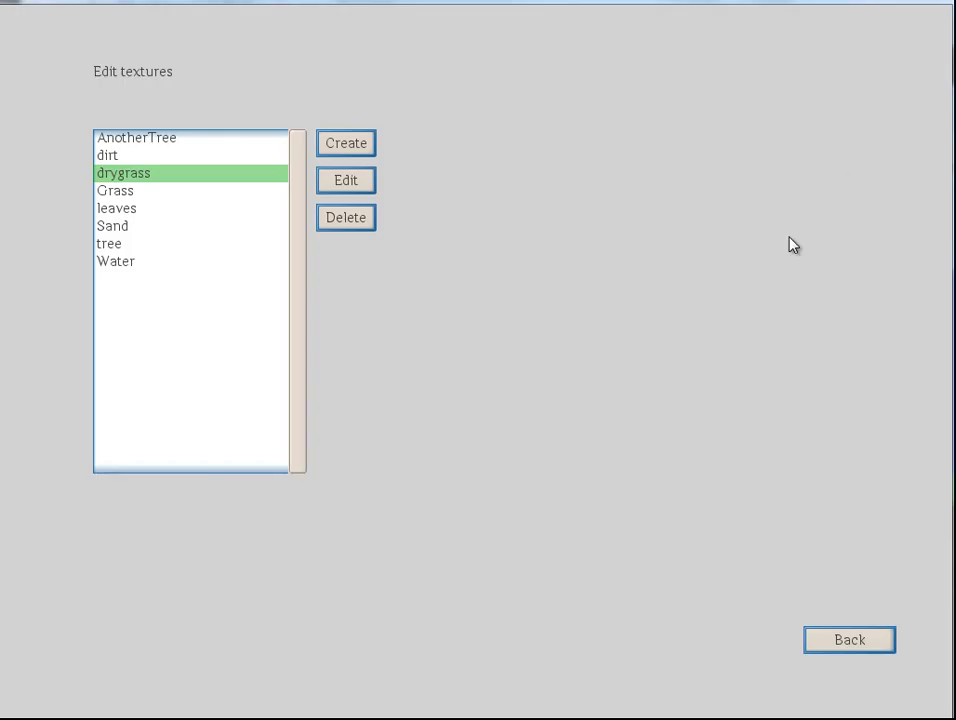
- Create a block named DryGrass with the drygrass texture and save it
left_click(851, 645)
left_click(162, 222)
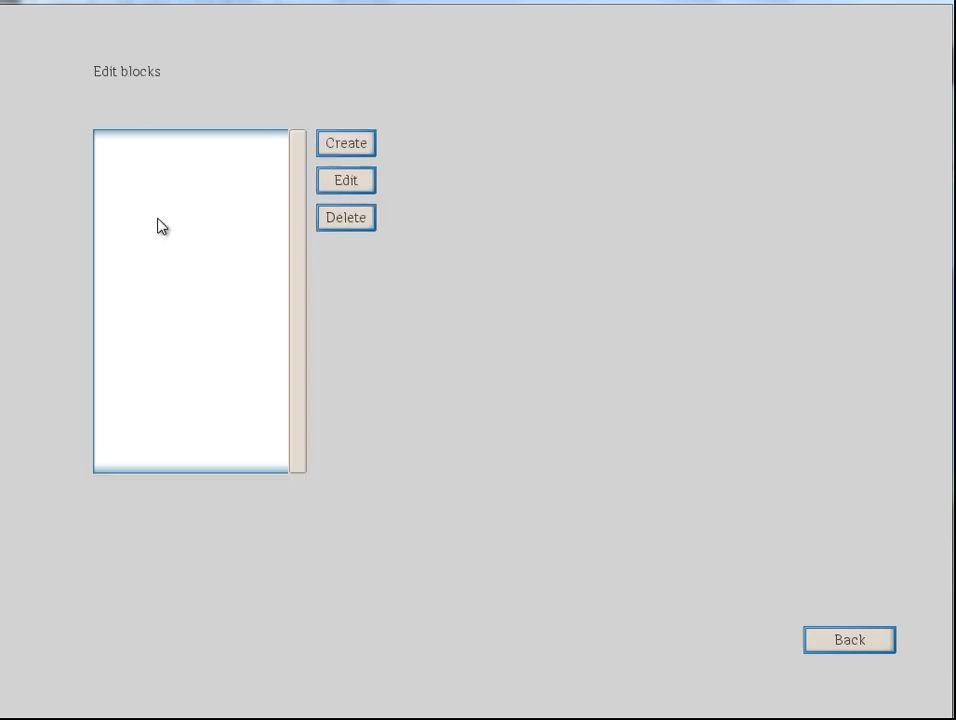
left_click(346, 142)
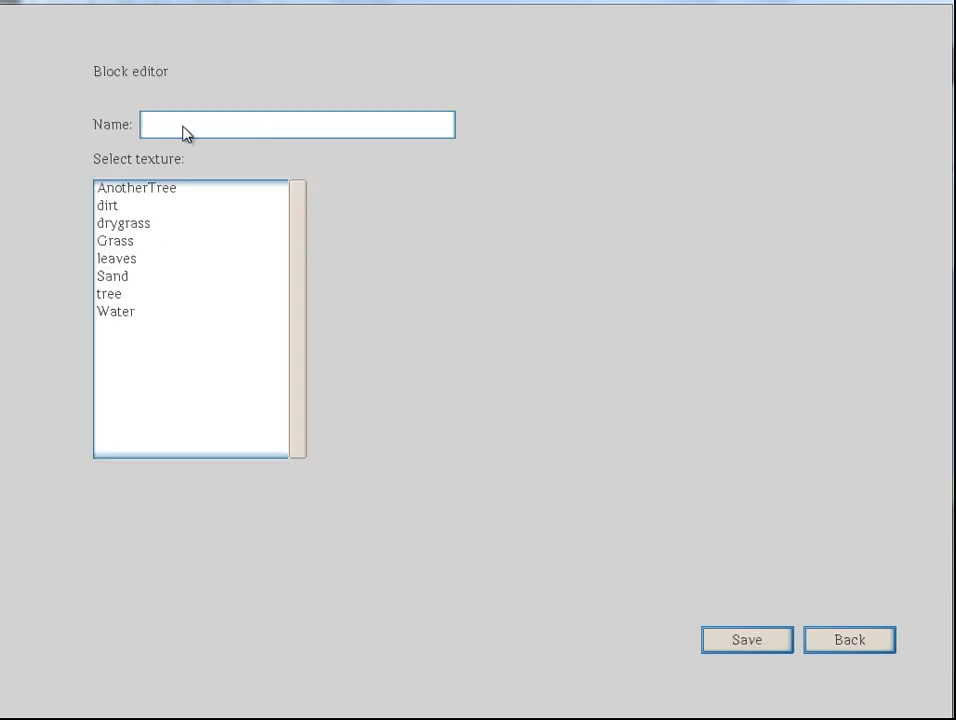
type("DryGrass")
left_click(146, 224)
left_click(758, 642)
left_click(824, 638)
- Create a rule named DryGrass with condition Height < 0 that adds the DryGrass block, and save the Natural world
left_click(186, 338)
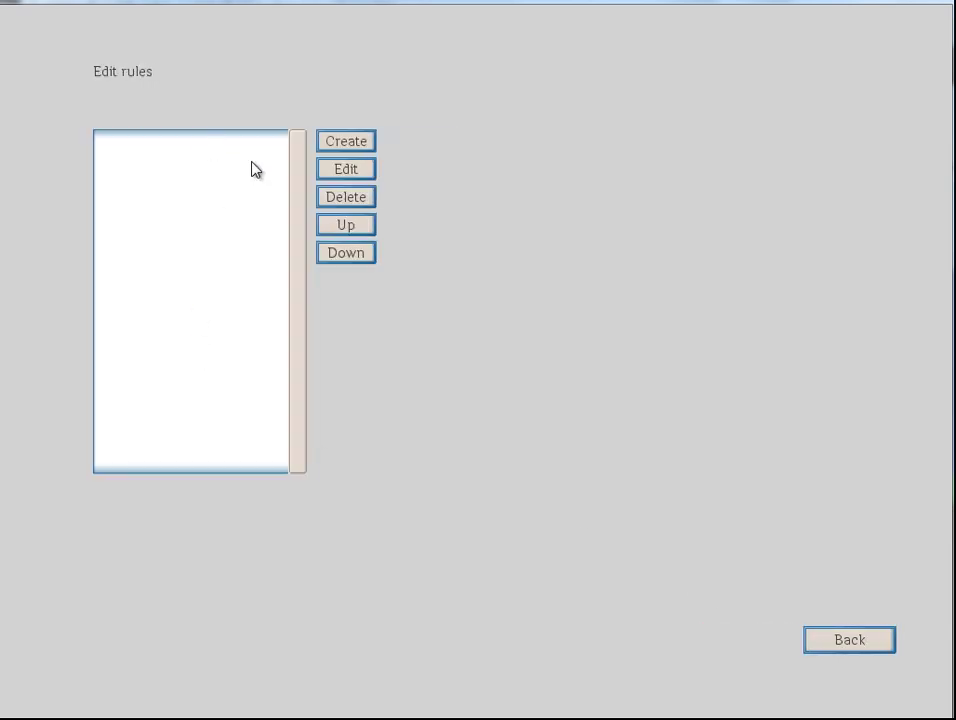
left_click(346, 142)
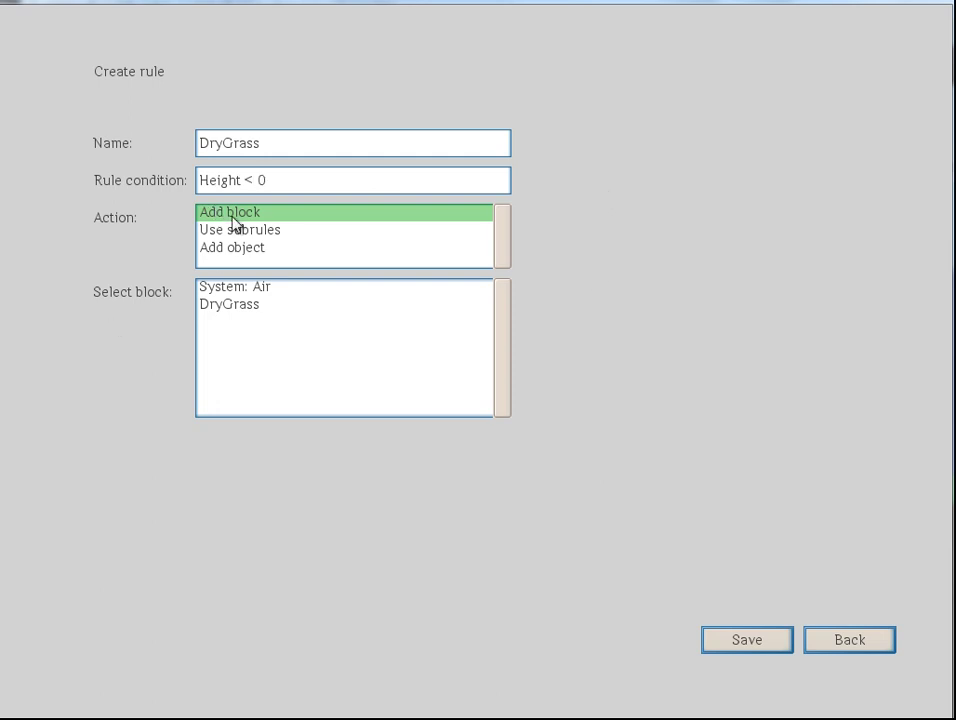
left_click(233, 305)
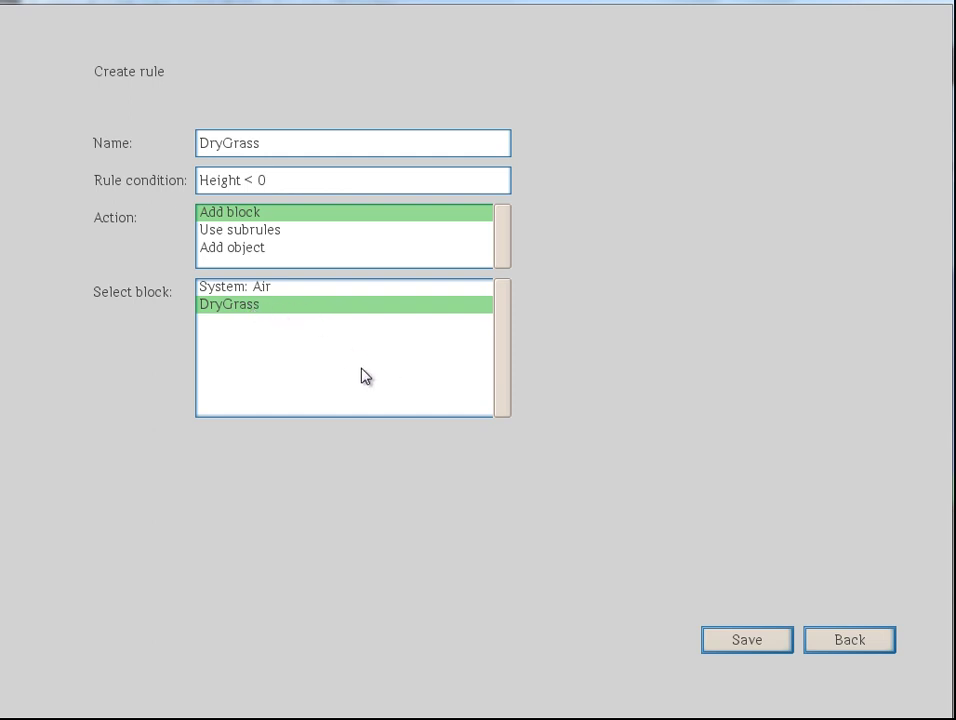
left_click(751, 637)
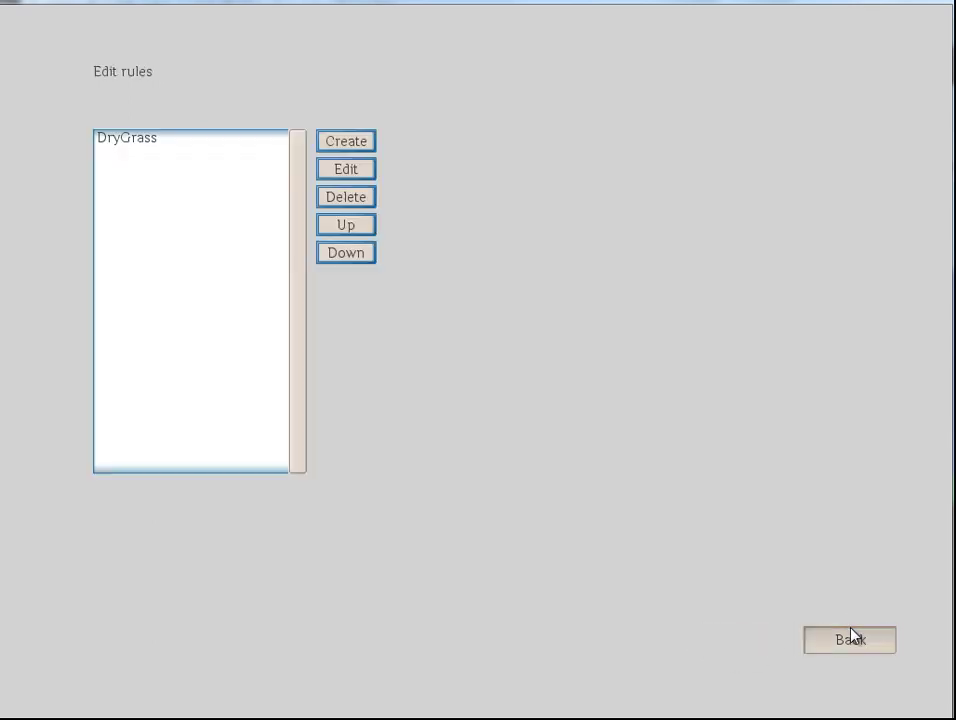
left_click(845, 637)
left_click(742, 642)
left_click(820, 641)
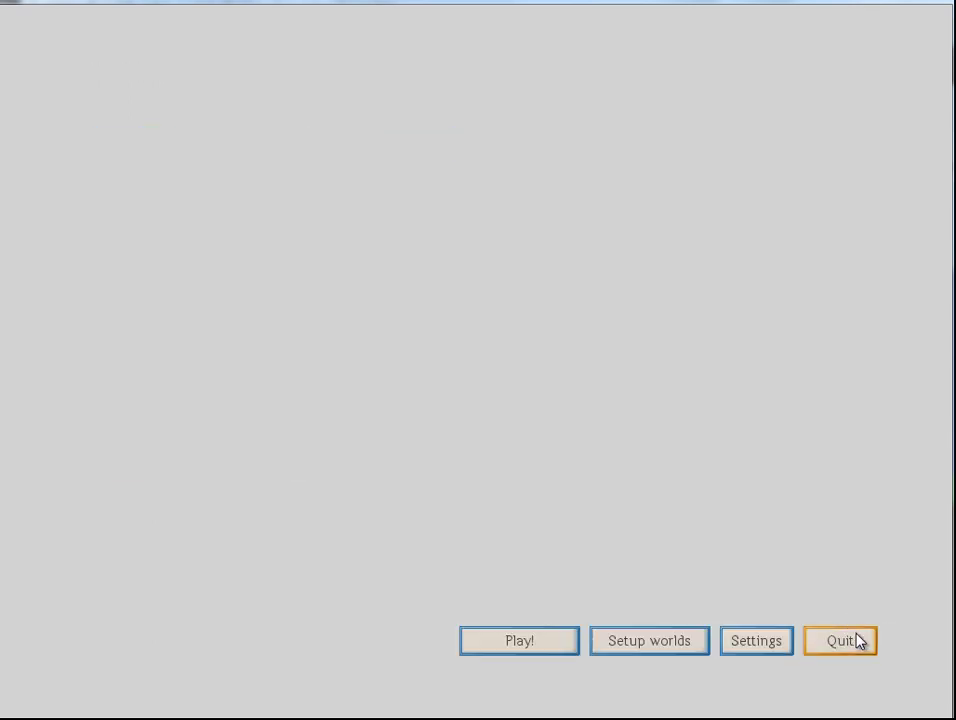
- Start a new game named New World using the Natural world type
left_click(514, 638)
left_click(245, 214)
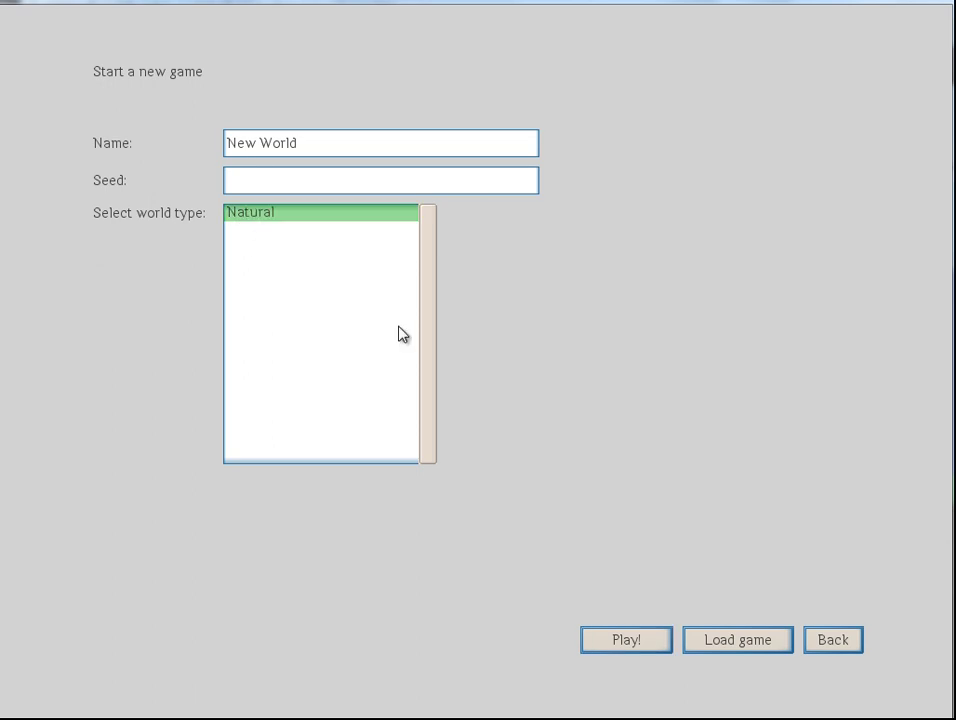
left_click(622, 646)
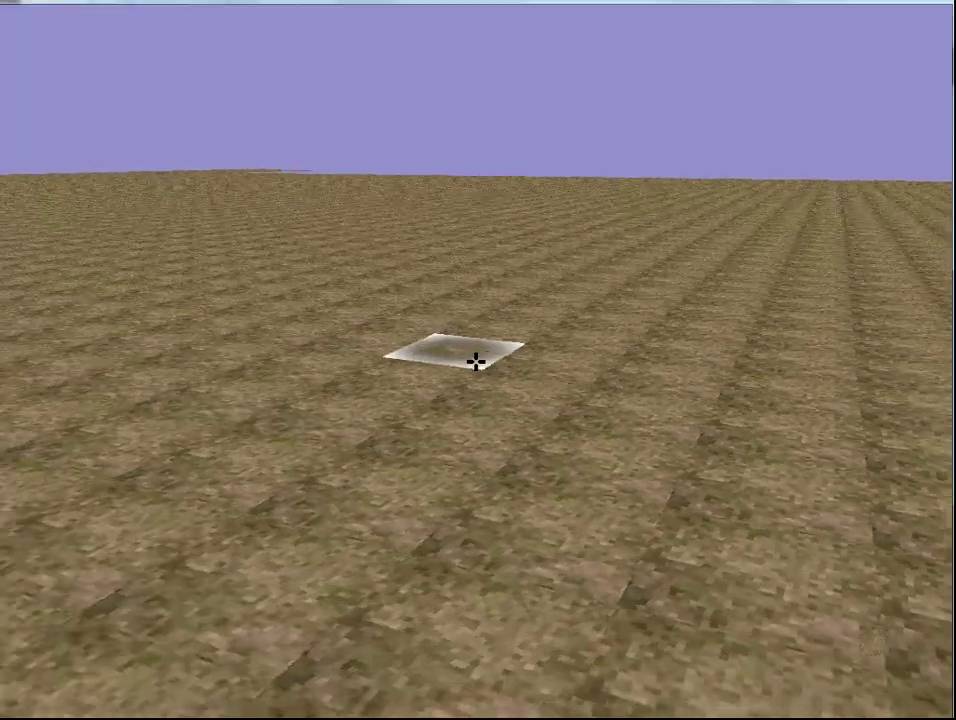
- Test the dry grass terrain by removing and placing blocks and walking around, and exit the game
right_click(476, 362)
left_click(476, 362)
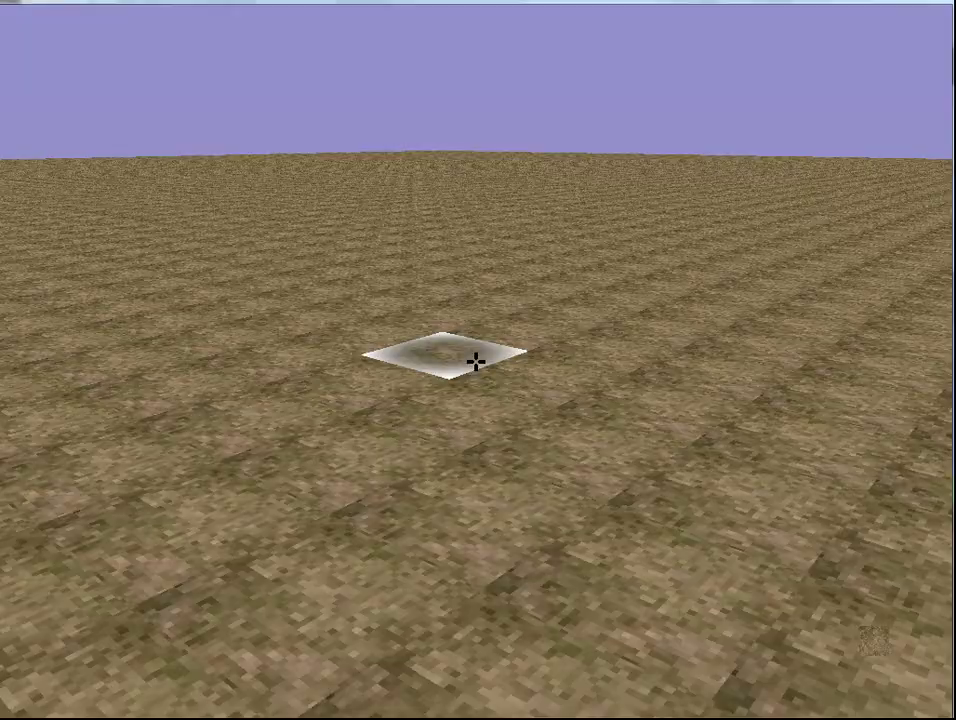
right_click(476, 362)
left_click(476, 362)
left_click(476, 362)
left_click(476, 362)
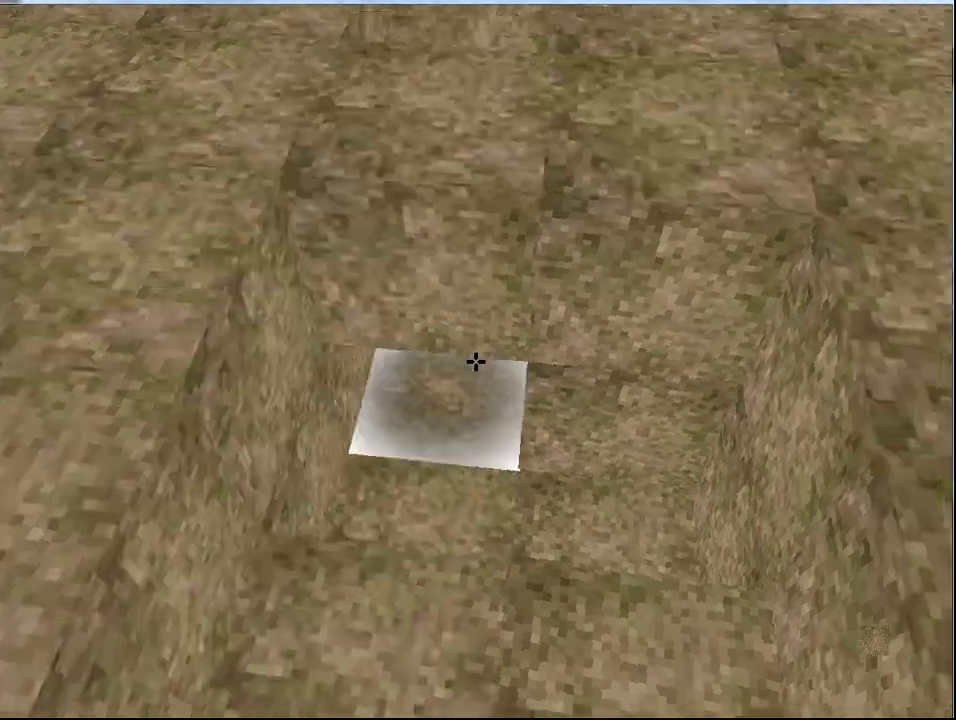
left_click(476, 362)
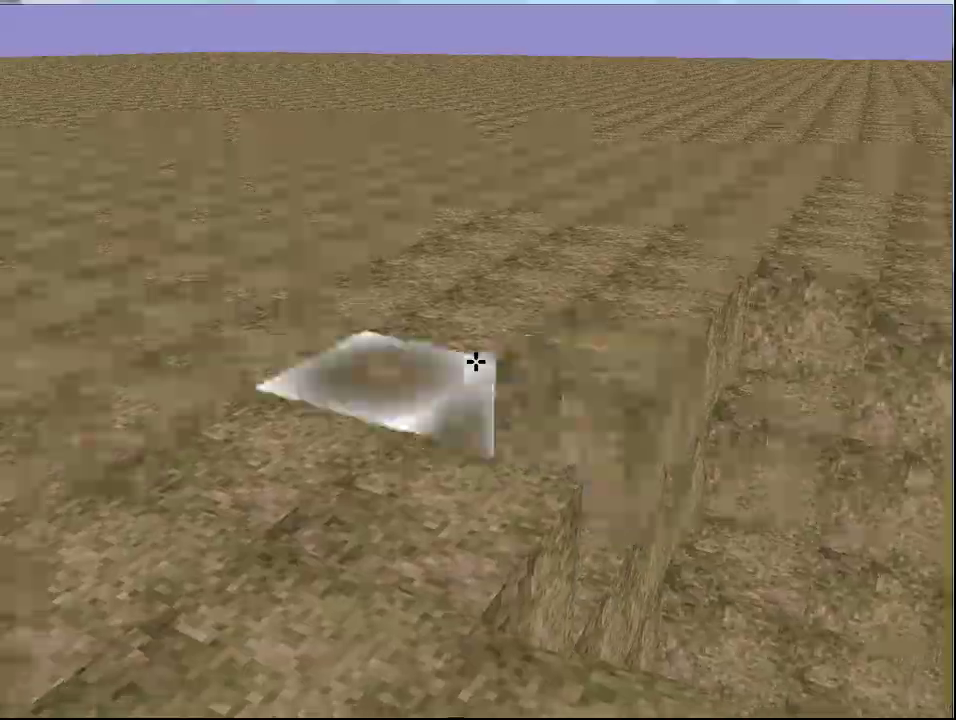
right_click(476, 362)
key("s")
key("d")
key("a")
key("d")
key("a")
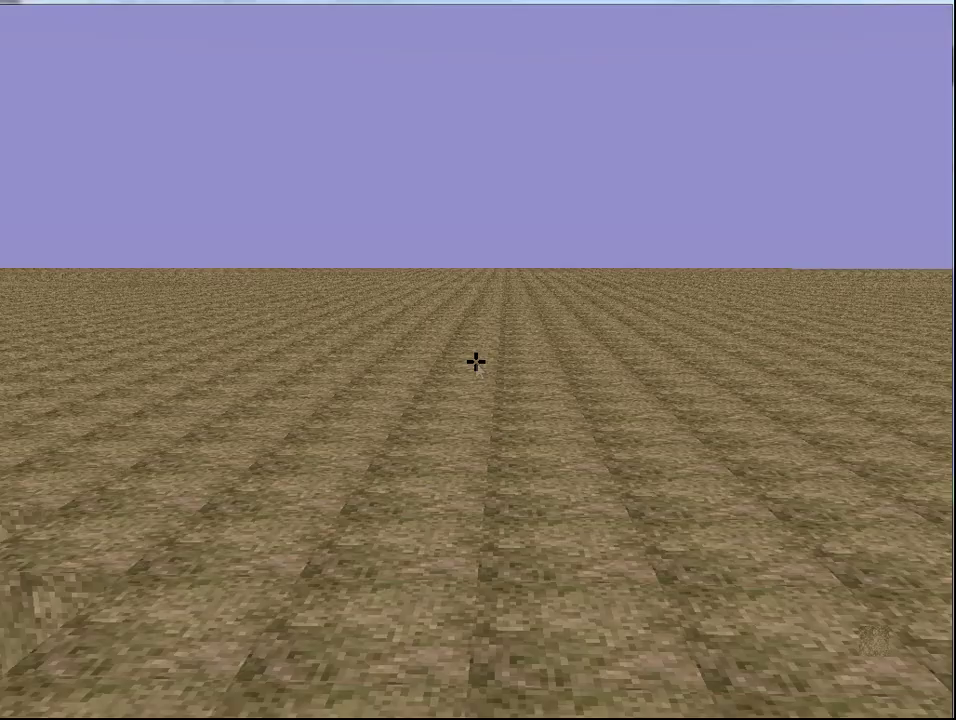
key("Escape")
left_click(698, 647)
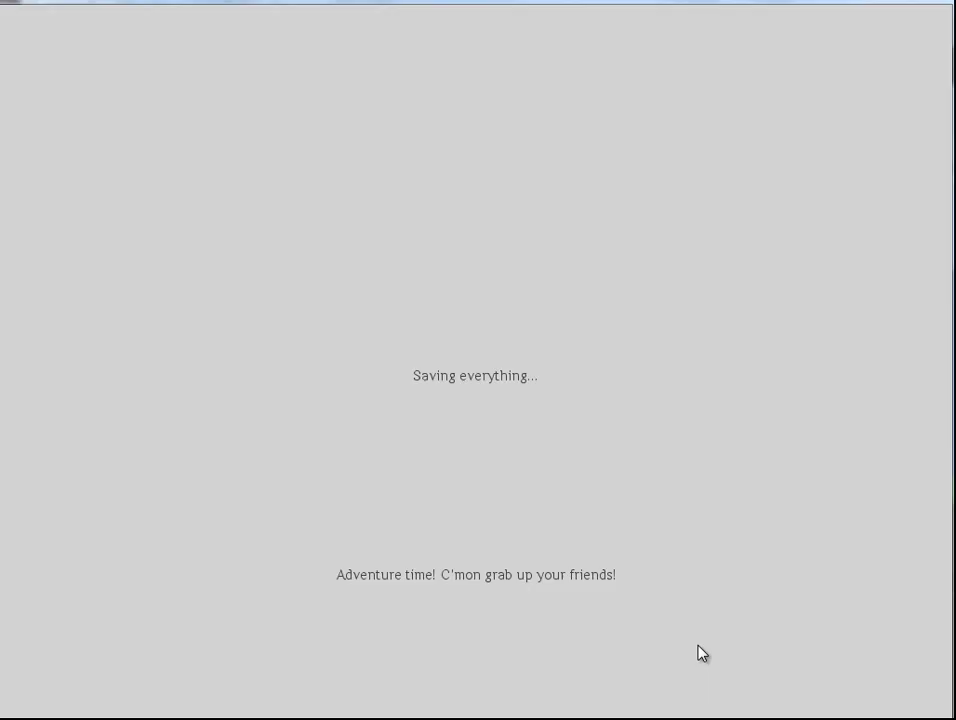
- Open the drygrass texture of the Natural world in the texture editor
left_click(642, 640)
left_click(166, 160)
left_click(346, 182)
left_click(175, 190)
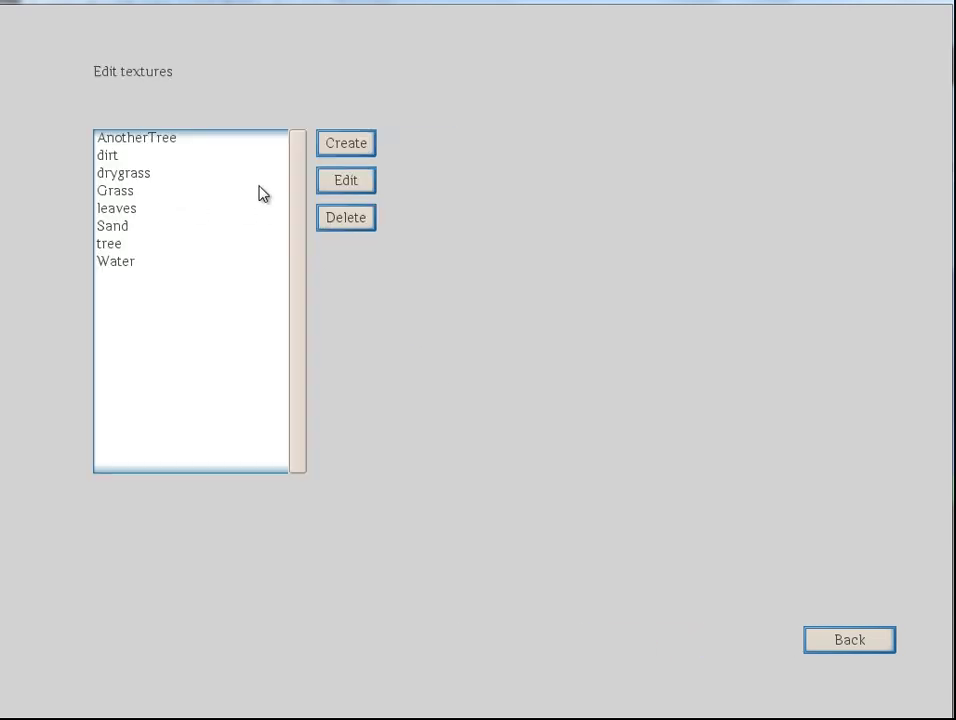
left_click(142, 174)
left_click(366, 191)
- Paint a cyan patch on the lower part and a magenta AE0097 patch near the upper left of drygrass, and save the texture
left_click(745, 275)
left_click(743, 277)
mouse_move(195, 400)
left_mouse_down()
mouse_move(301, 416)
mouse_move(347, 457)
left_mouse_up()
left_click(822, 292)
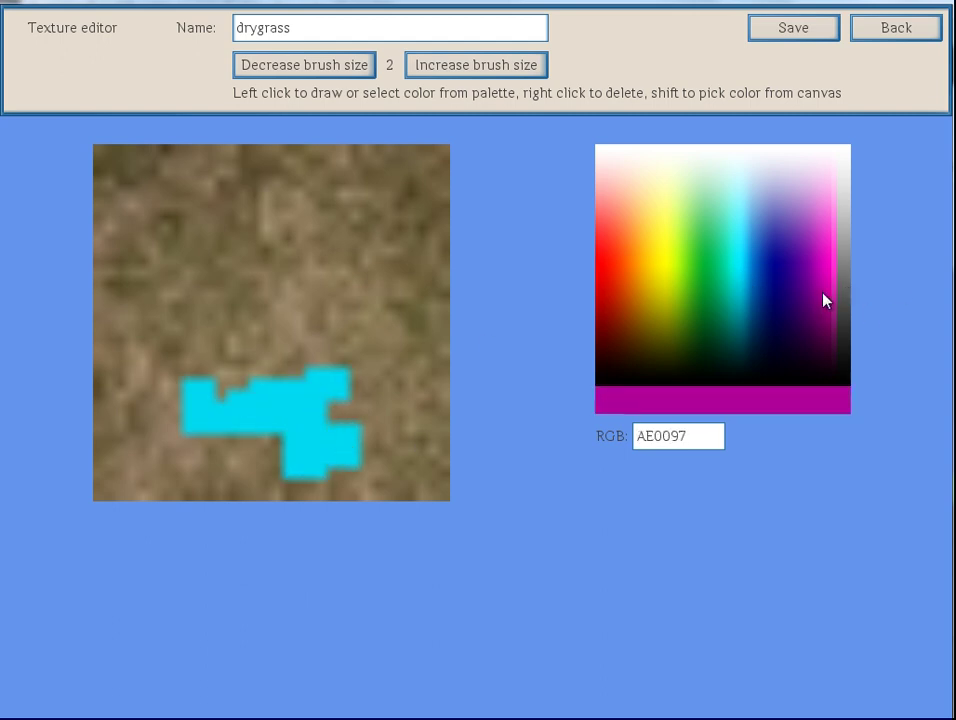
mouse_move(190, 216)
left_mouse_down()
mouse_move(256, 200)
mouse_move(253, 185)
mouse_move(234, 183)
left_mouse_up()
left_click(807, 40)
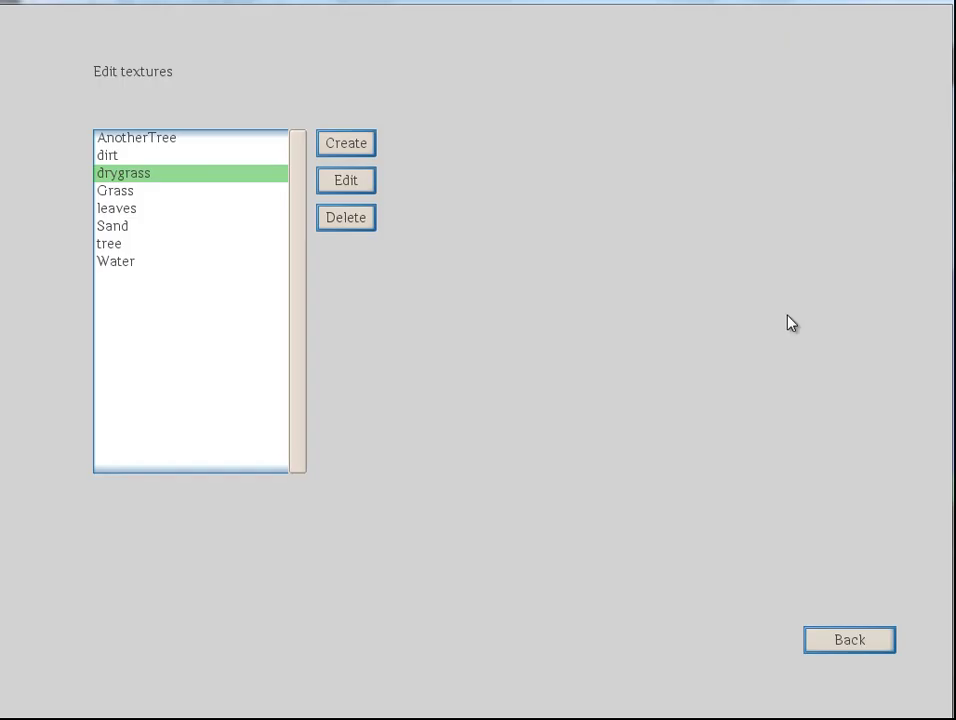
- Start a new game named New World with the Natural world type to check the painted texture, and exit to the main menu
left_click(822, 640)
left_click(826, 642)
left_click(845, 643)
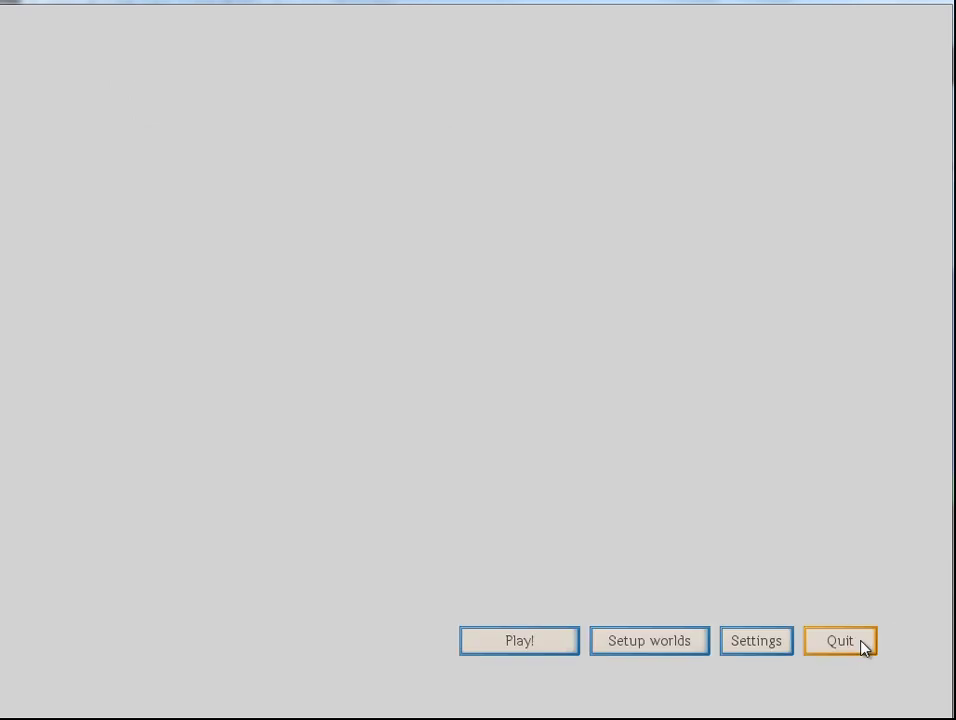
left_click(523, 645)
left_click(245, 210)
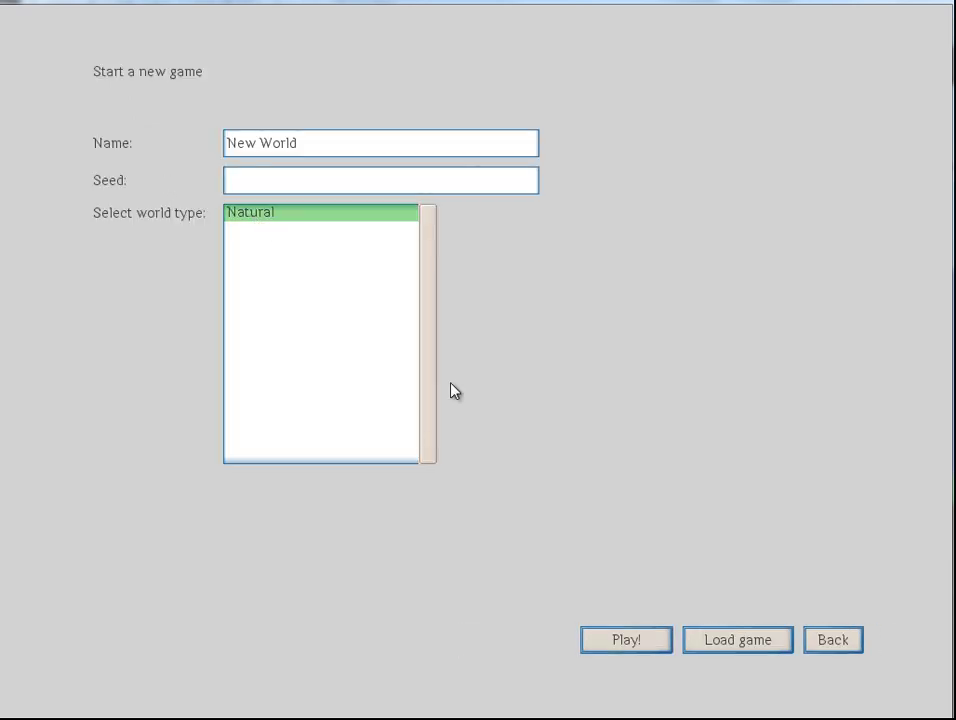
left_click(617, 645)
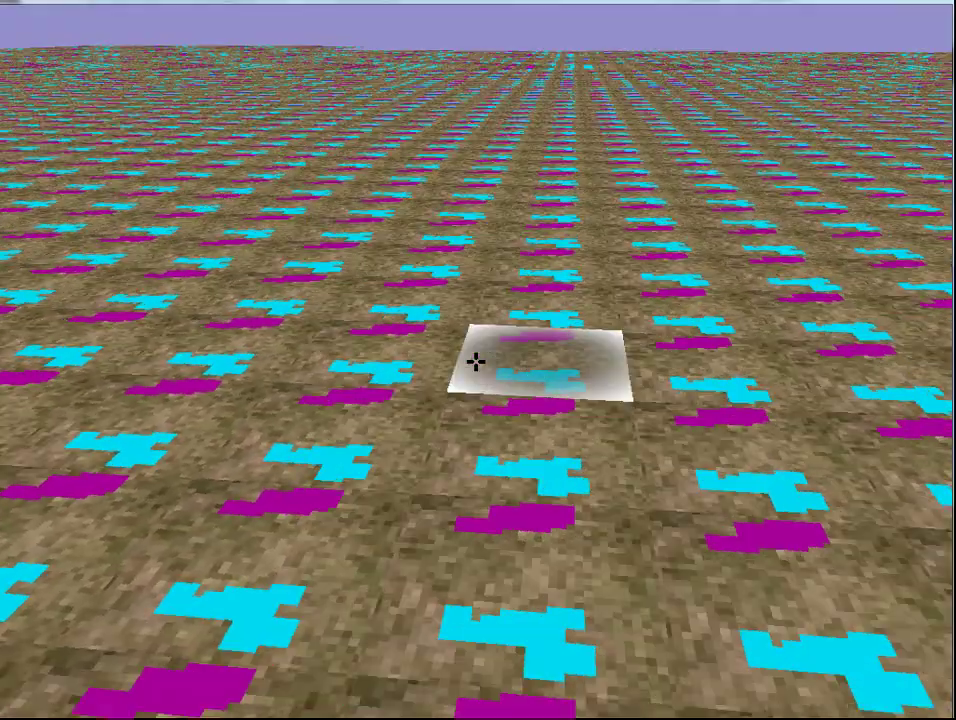
key("Escape")
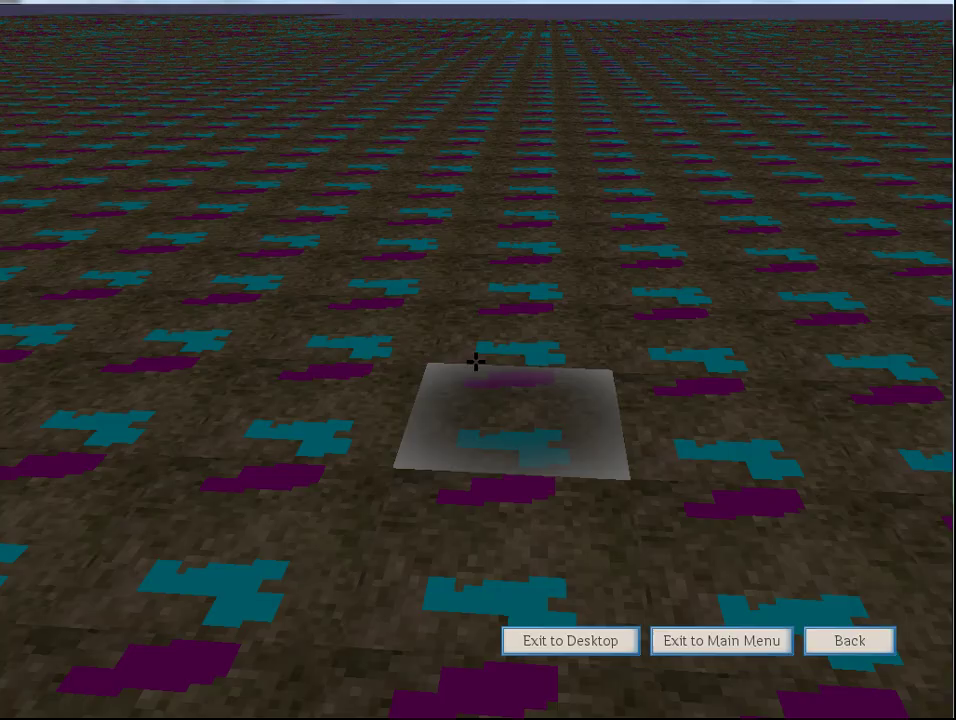
left_click(719, 644)
- Delete the DryGrass rule from the Natural world
left_click(640, 643)
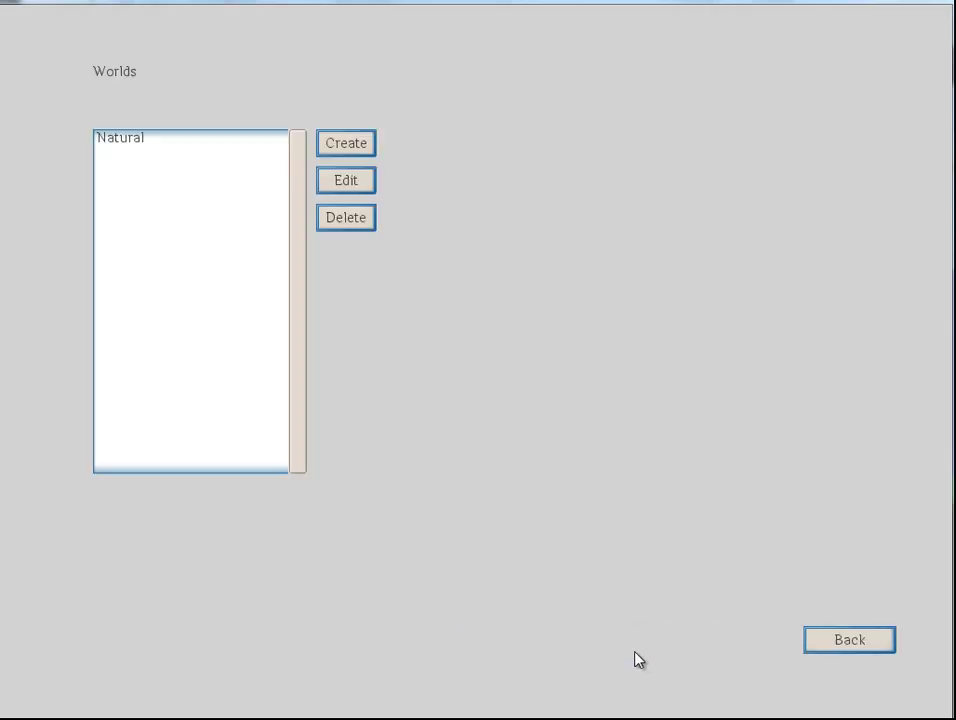
left_click(134, 141)
left_click(345, 179)
left_click(188, 333)
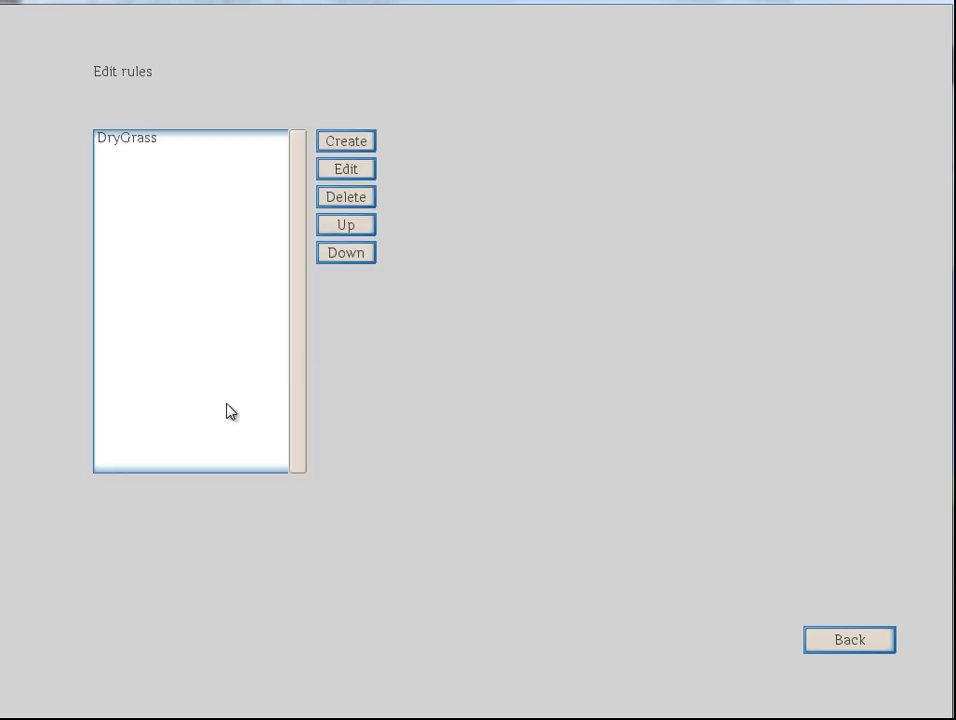
left_click(157, 139)
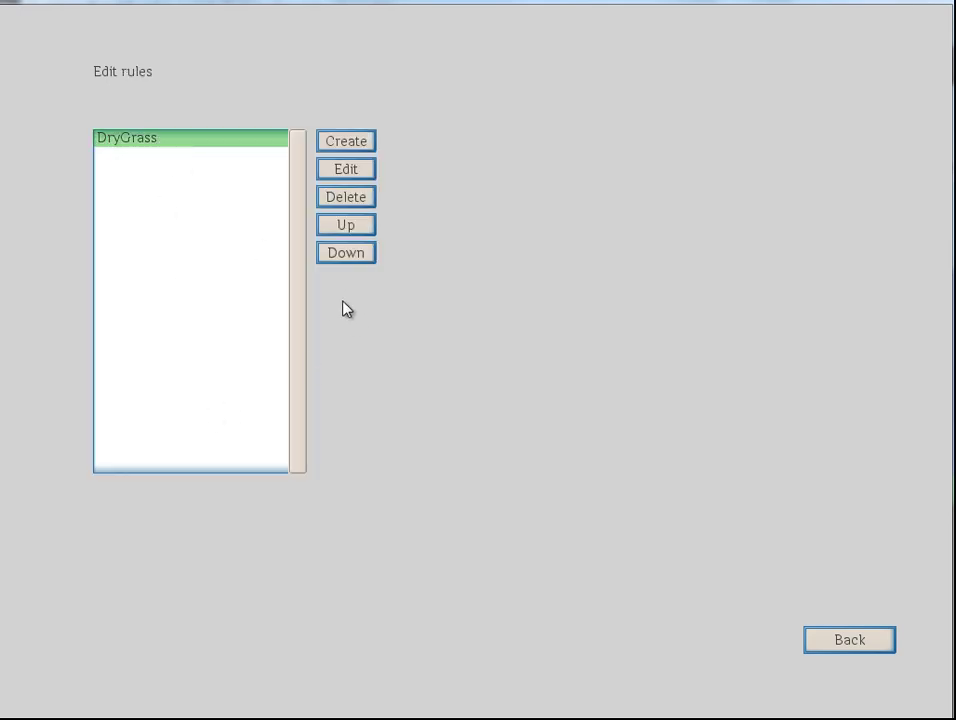
left_click(344, 202)
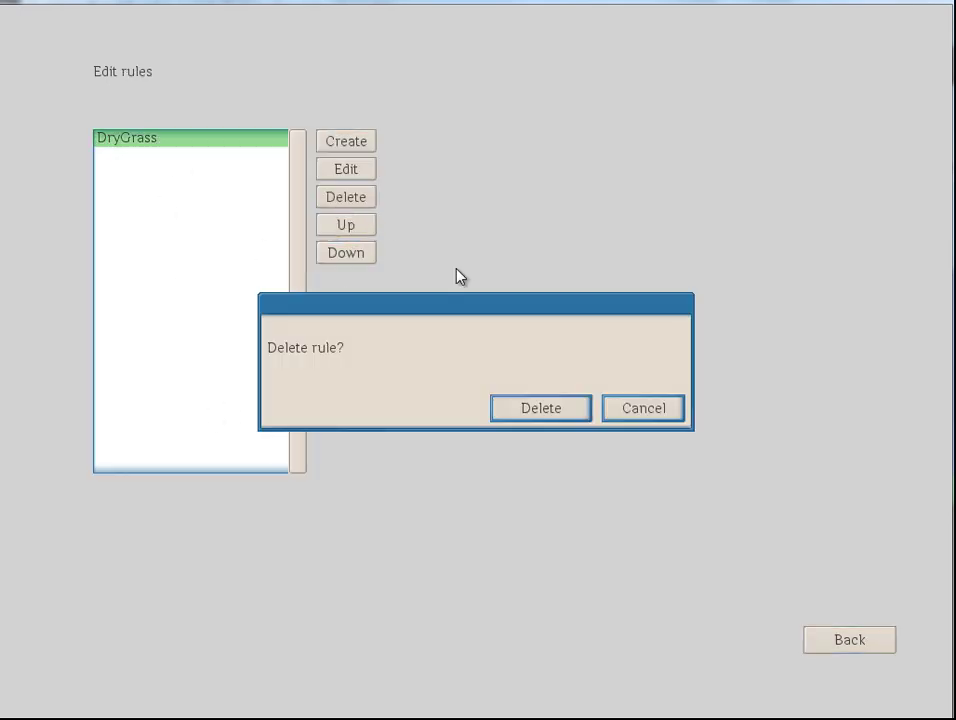
left_click(520, 412)
- Create a block named Dirt with the dirt texture in the Natural world and save it
left_click(838, 645)
left_click(180, 217)
left_click(329, 144)
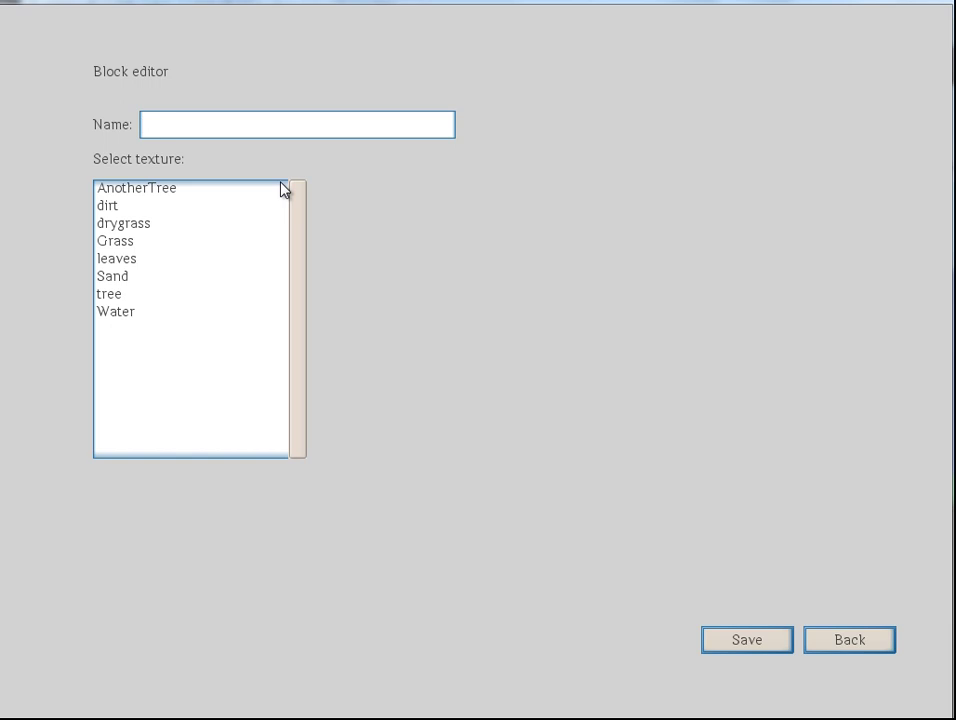
type("Dirt")
left_click(182, 205)
left_click(770, 644)
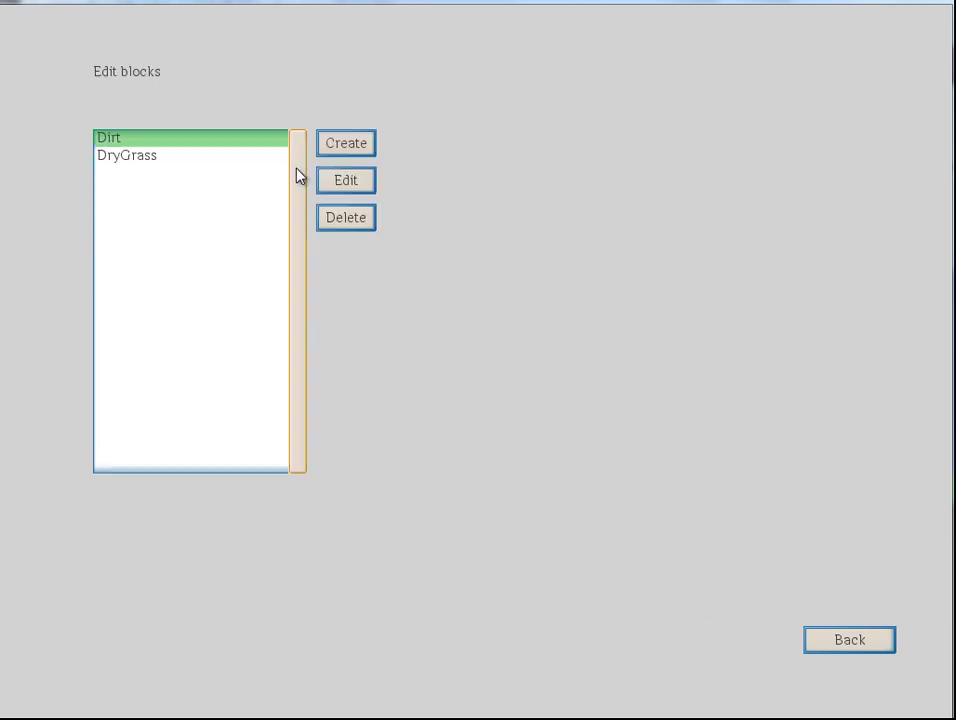
- Create a block named Grass with the Grass texture and save it
left_click(350, 144)
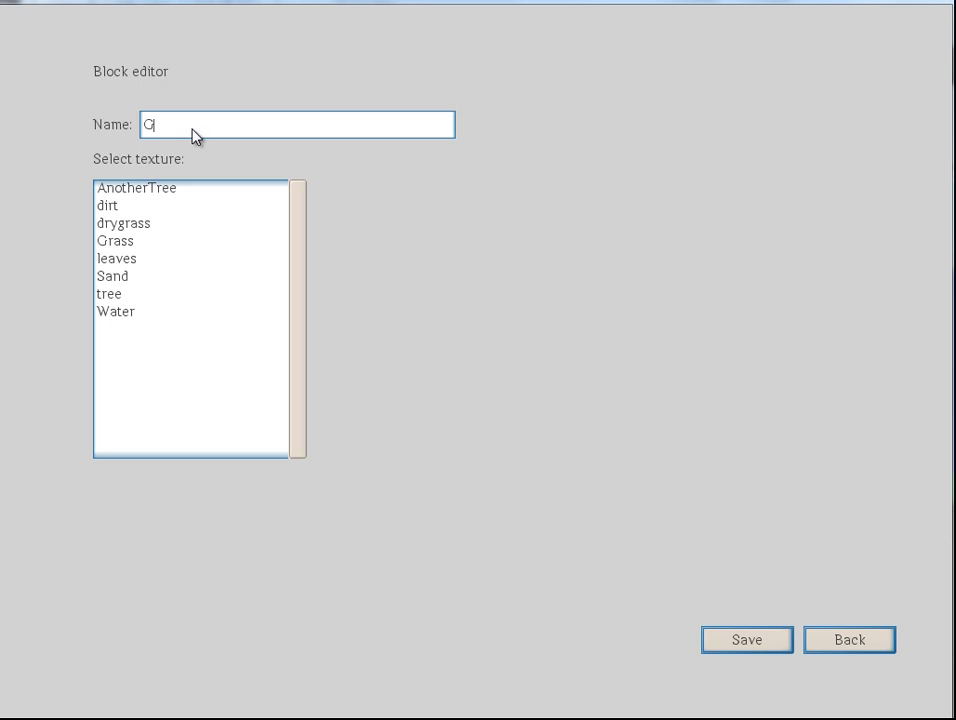
left_click(152, 245)
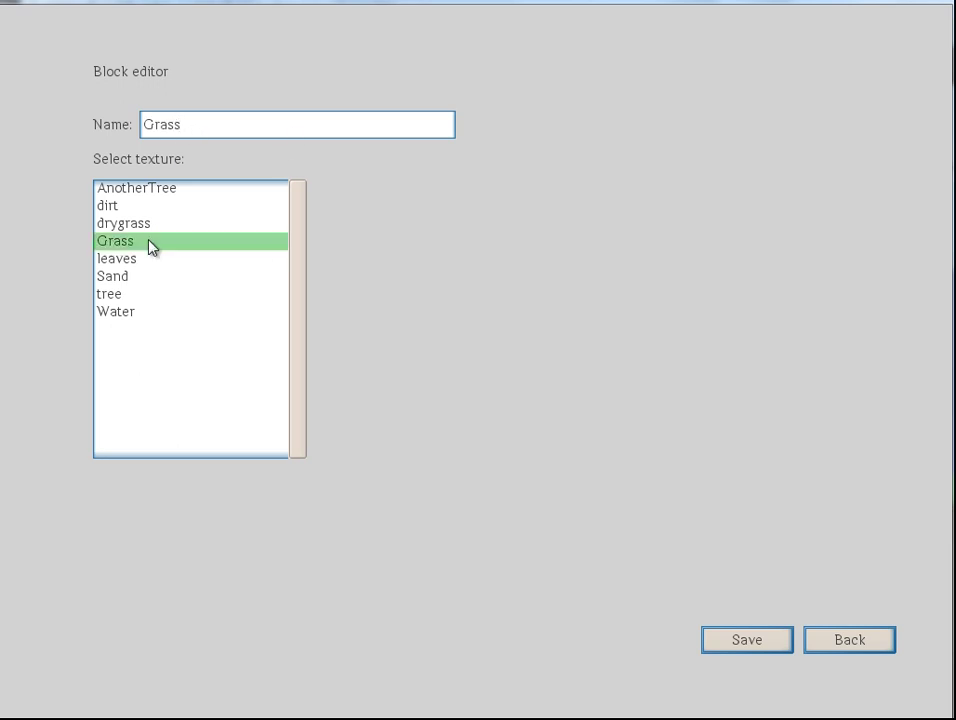
left_click(735, 645)
- Create a block named Leaves with the leaves texture and save it
left_click(330, 145)
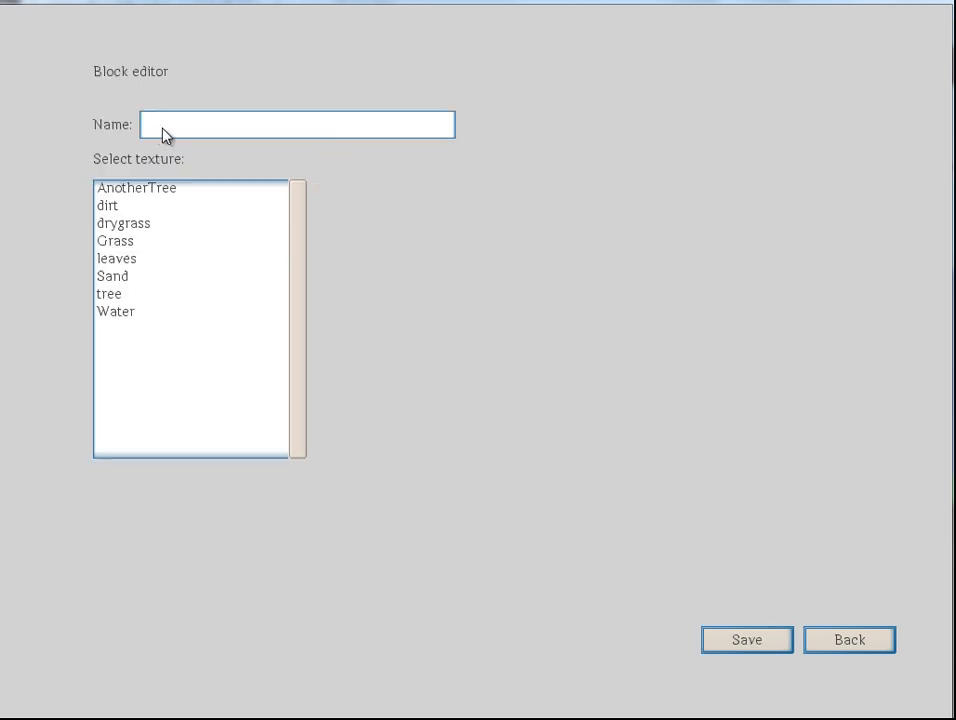
type("Leaves")
left_click(135, 260)
left_click(786, 651)
- Create a block named Sand with the Sand texture and save it
left_click(337, 145)
type("Sand")
left_click(128, 276)
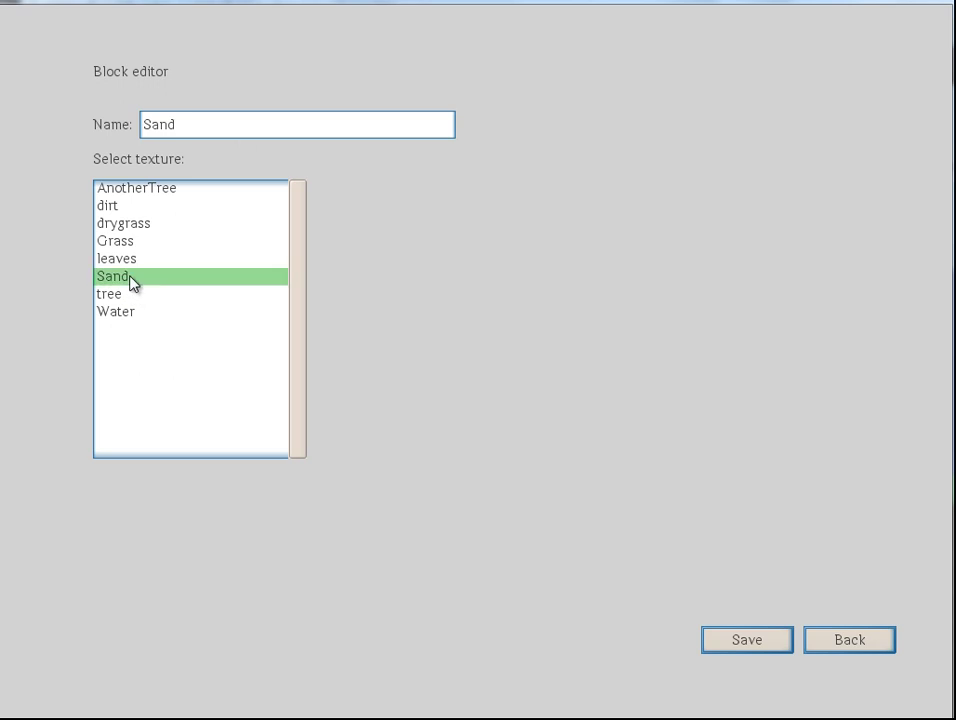
left_click(744, 645)
- Create a block named Tree with the tree texture and save it
left_click(346, 143)
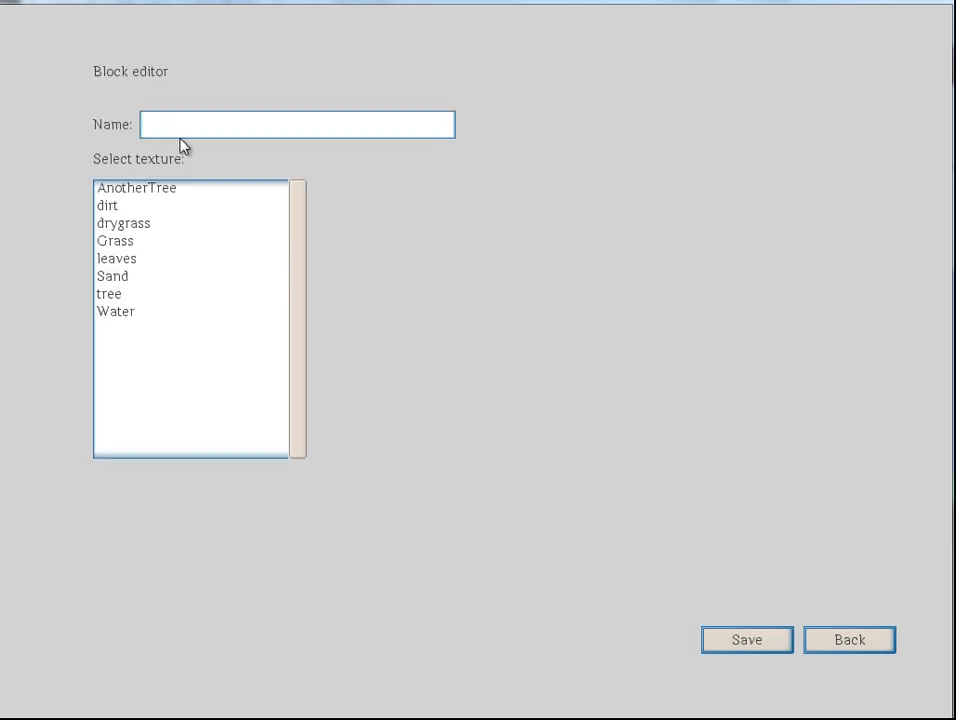
type("Tree")
left_click(121, 300)
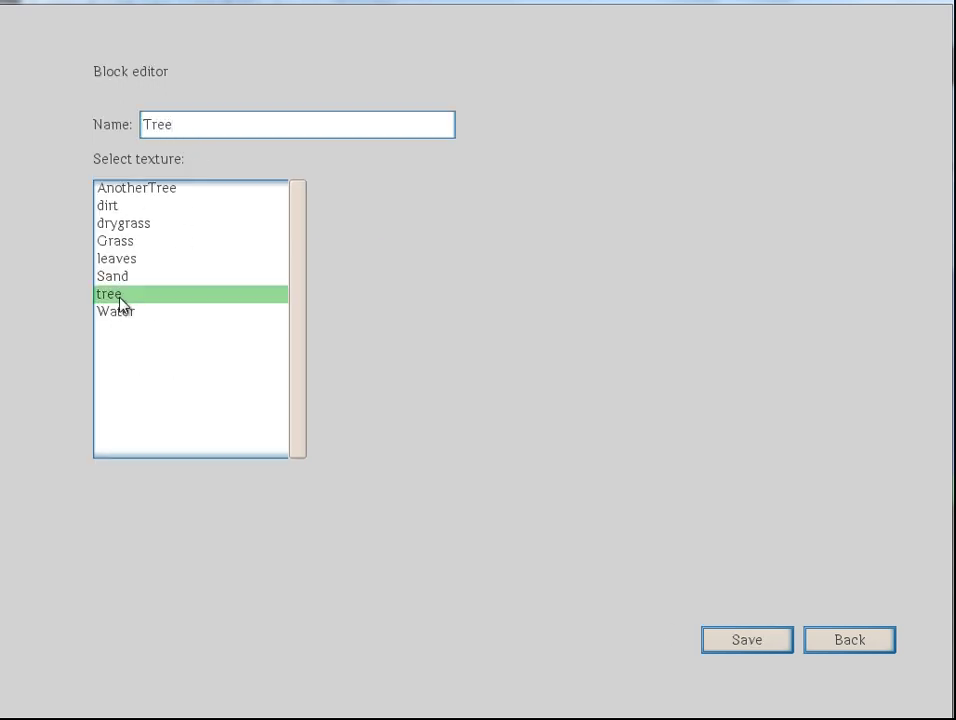
left_click(743, 645)
- Create a block named Water with the Water texture, save it and return to the Natural world's settings
left_click(346, 143)
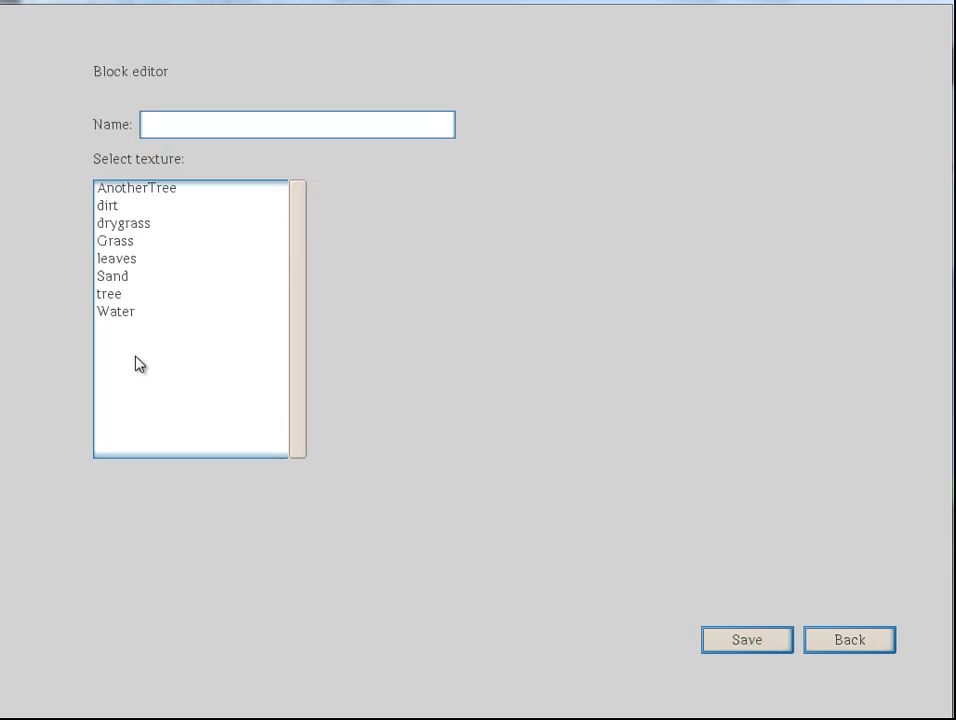
left_click(174, 127)
type("Water")
left_click(134, 313)
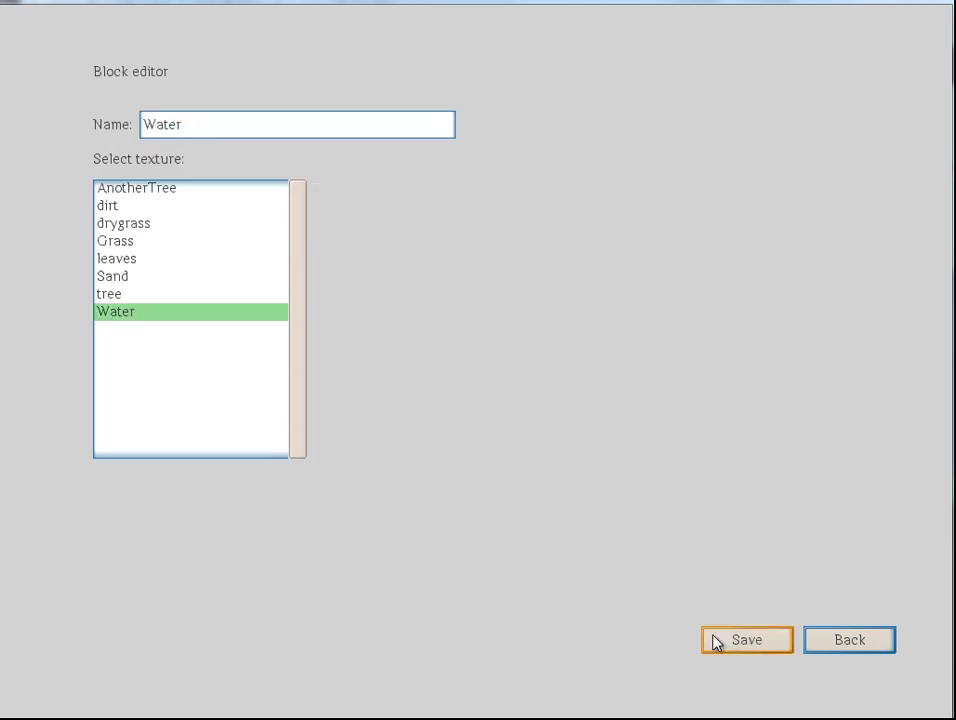
left_click(758, 641)
left_click(845, 645)
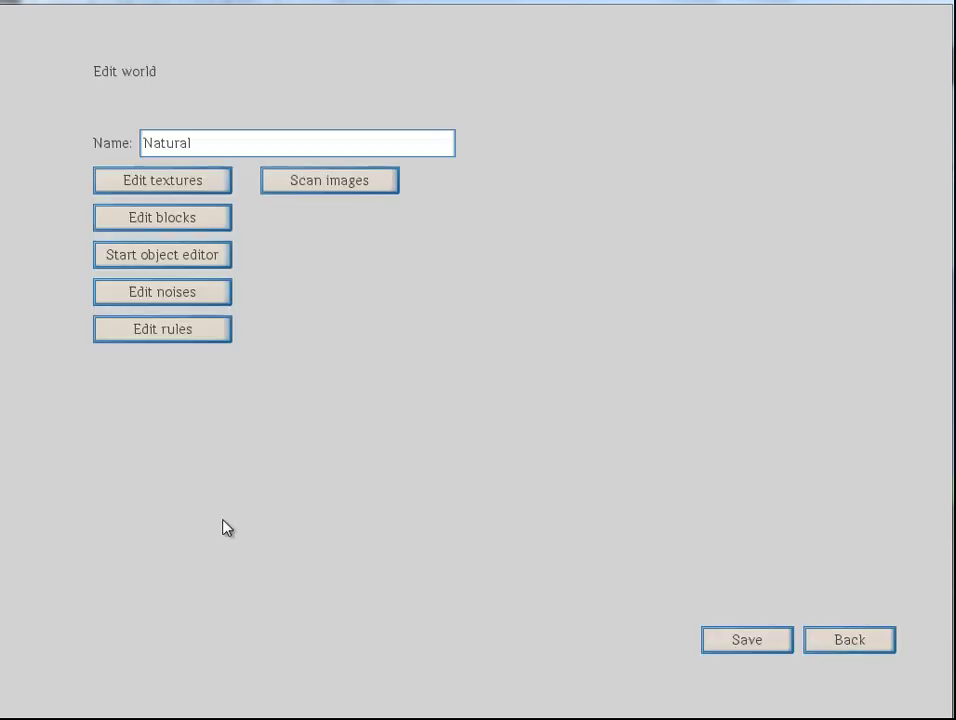
- Open the Natural world's noises, and copy the Caves noise function from the Natural world tutorial in the web browser
left_click(183, 298)
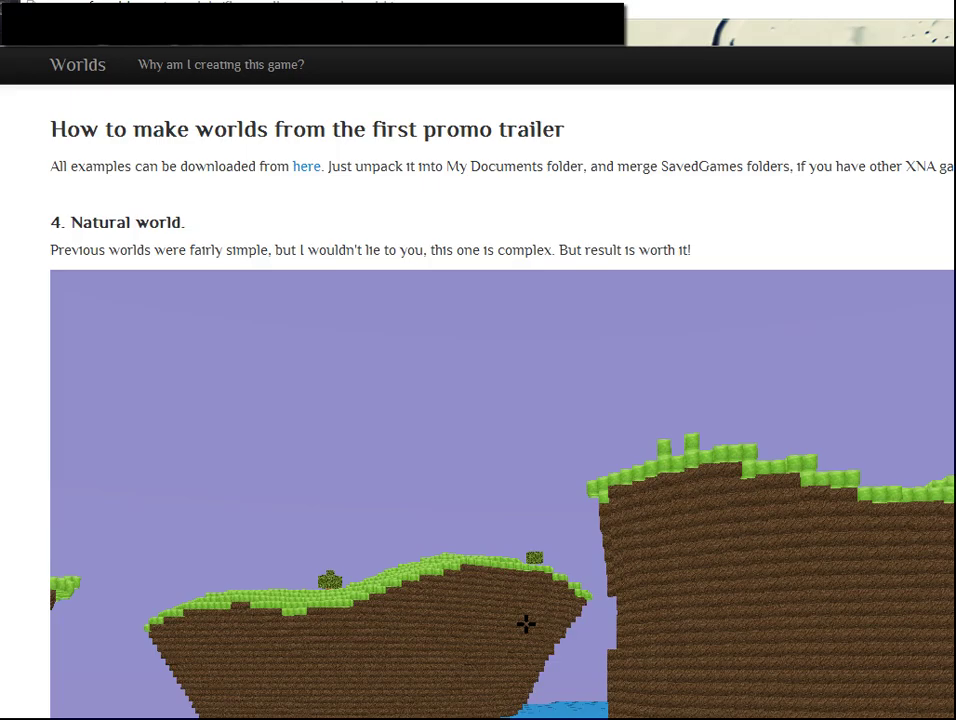
scroll(545, 355, "down", 5)
scroll(548, 348, "down", 5)
scroll(534, 348, "up", 1)
scroll(519, 354, "down", 5)
left_click_drag(310, 450, 45, 406)
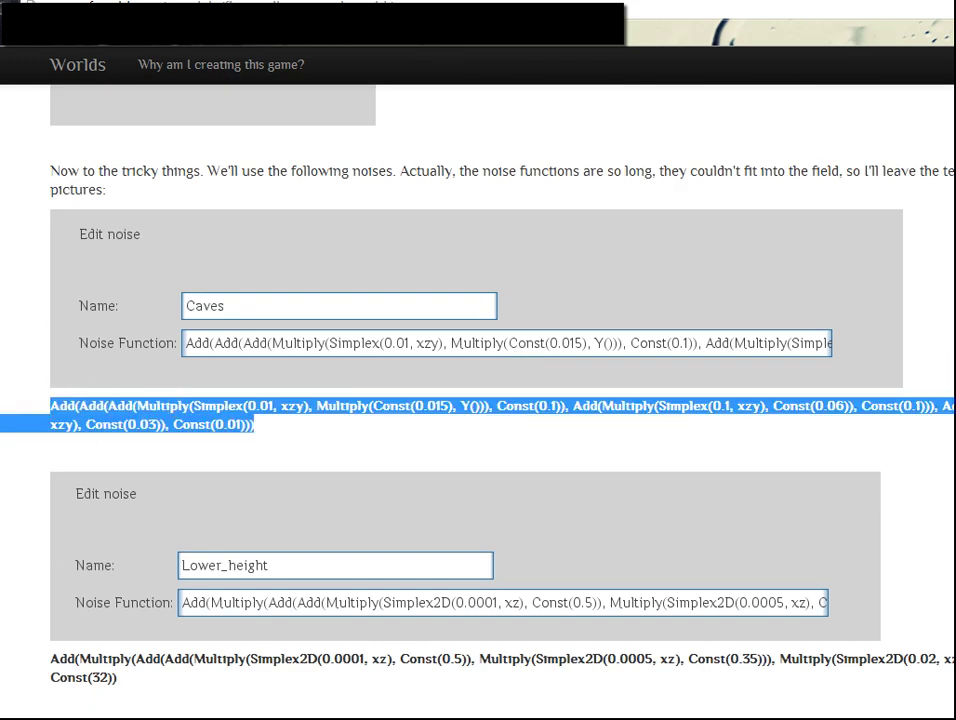
key("alt+Tab")
- Create a noise named Caves in the Worlds game using the copied noise function, and save it
left_click(346, 143)
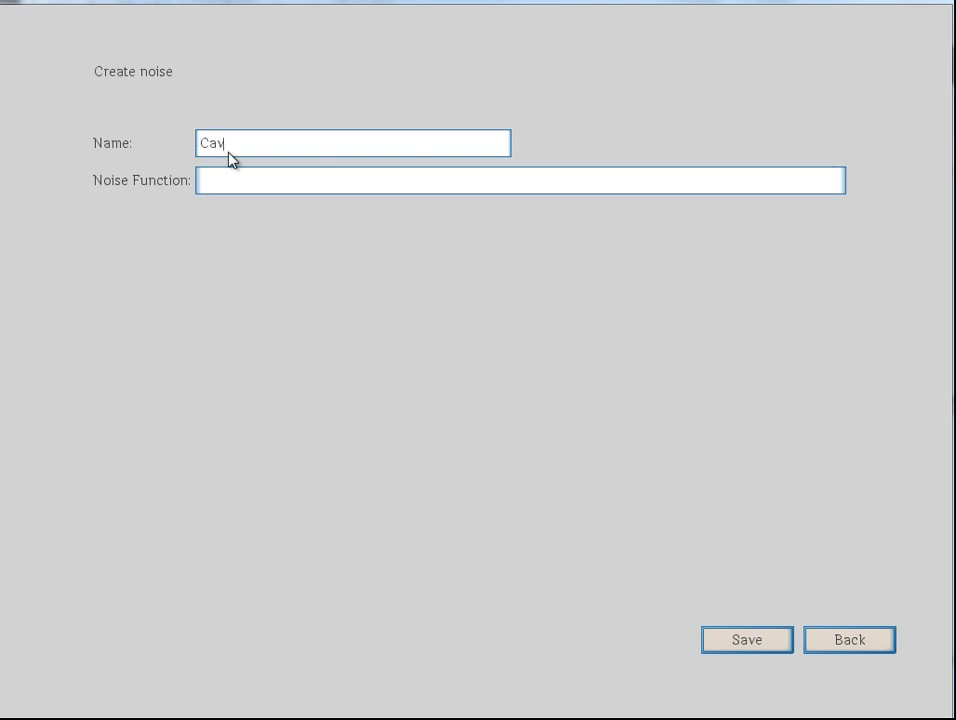
type("Caves")
left_click(243, 186)
key("ctrl+v")
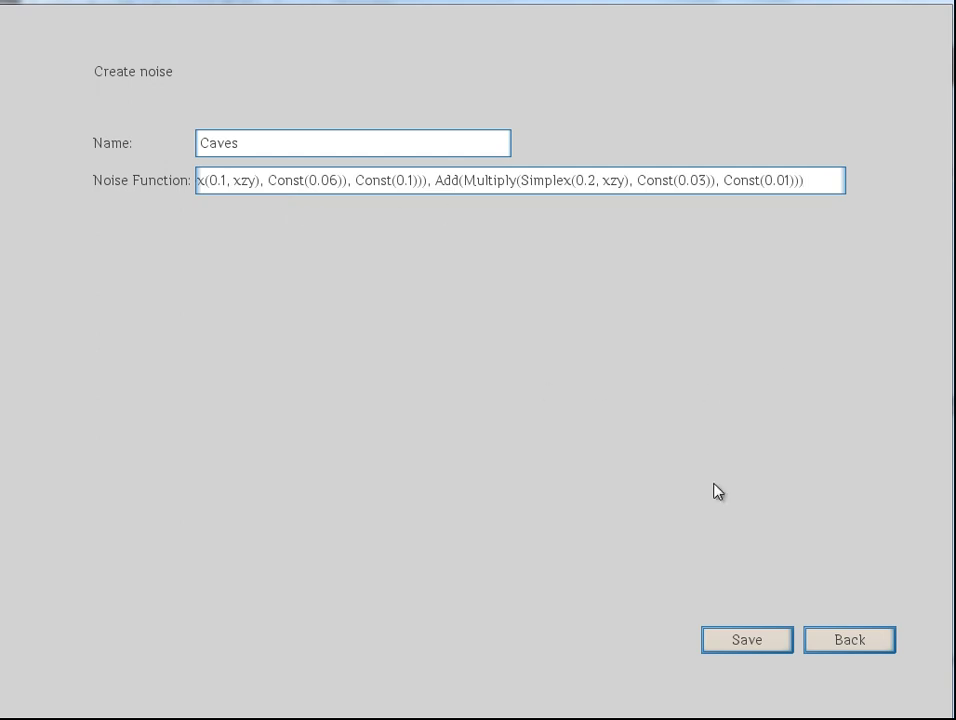
left_click(738, 636)
- Create a noise named Lower_height with the Lower_height function copied from the tutorial web page, and save it
left_click(350, 143)
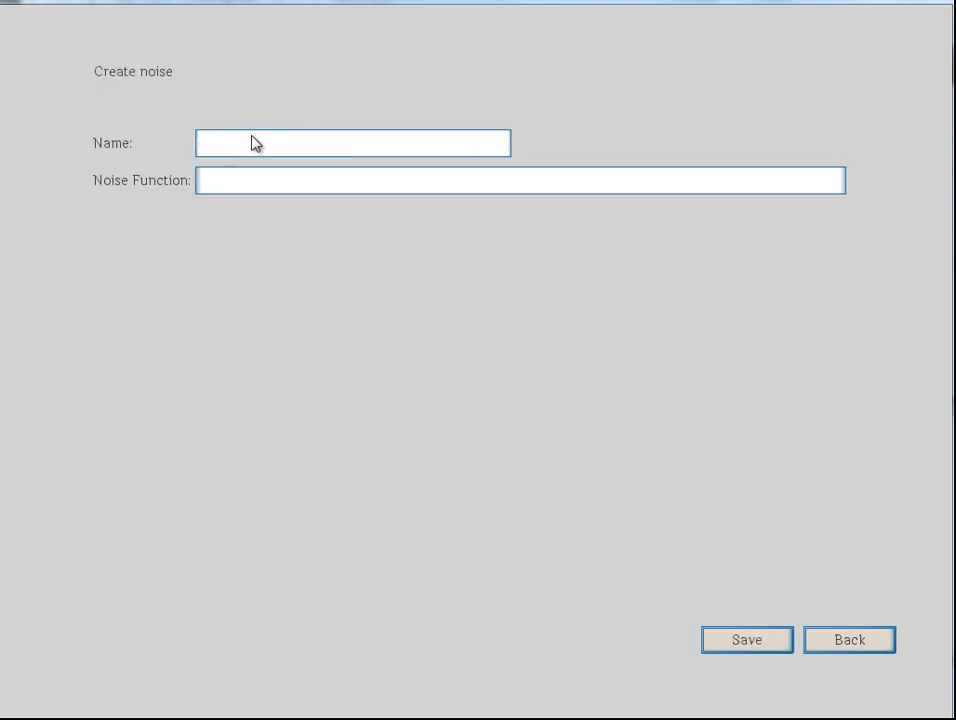
type("Lower_height")
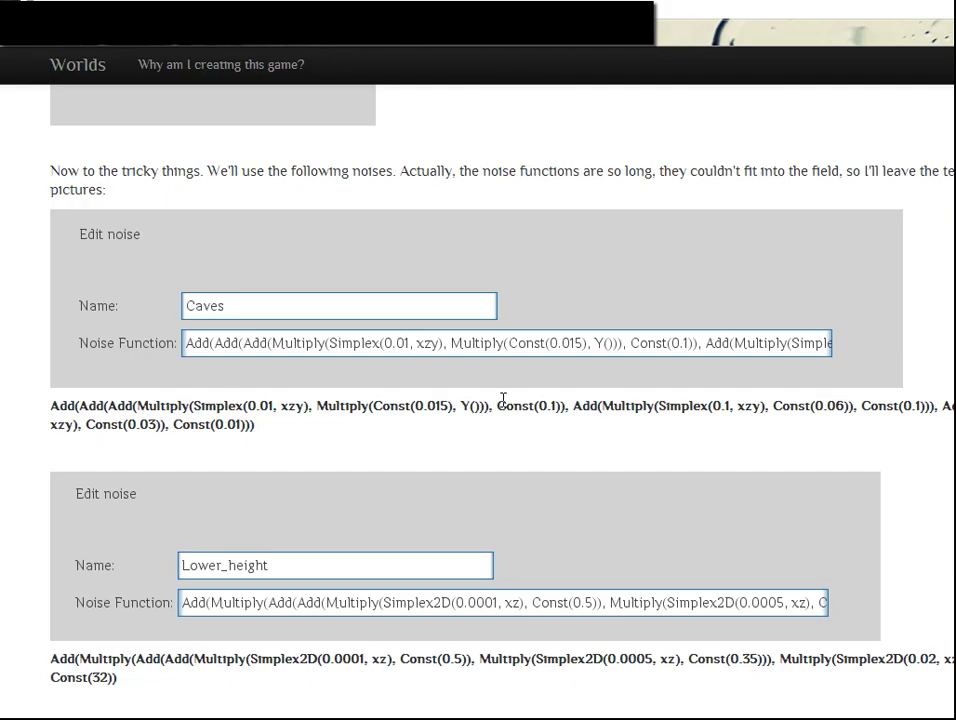
scroll(102, 539, "down", 2)
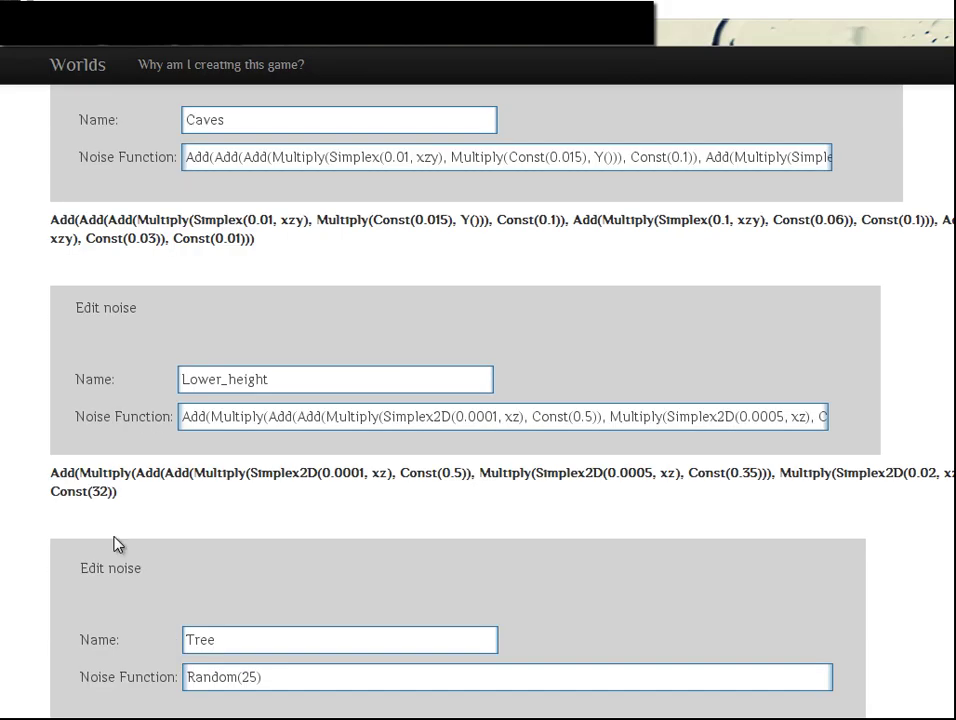
triple_click(102, 488)
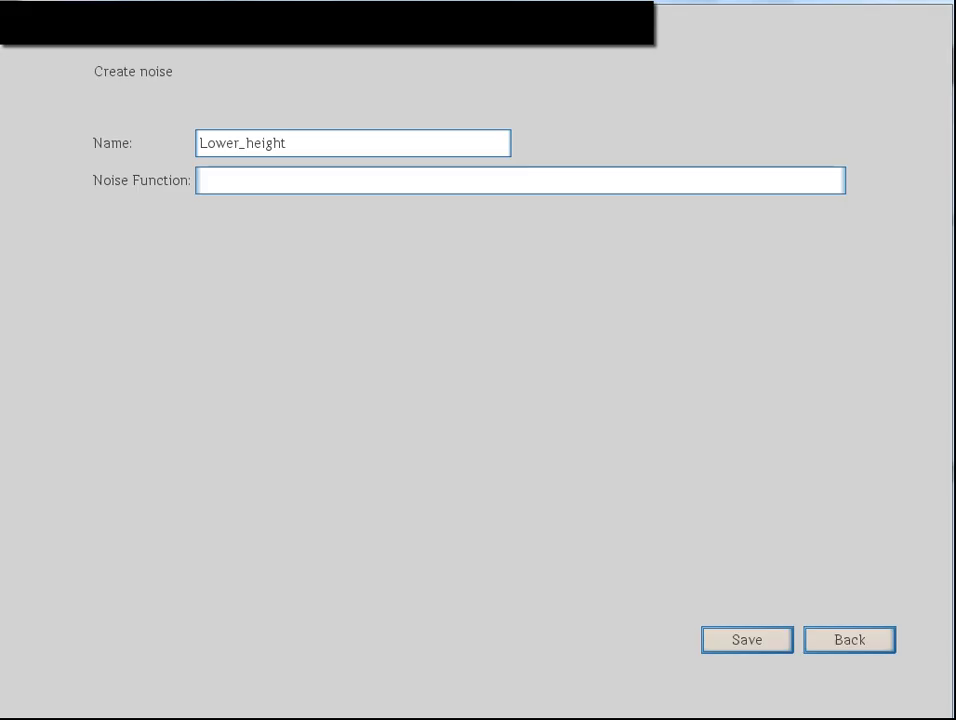
left_click(245, 185)
key("ctrl+v")
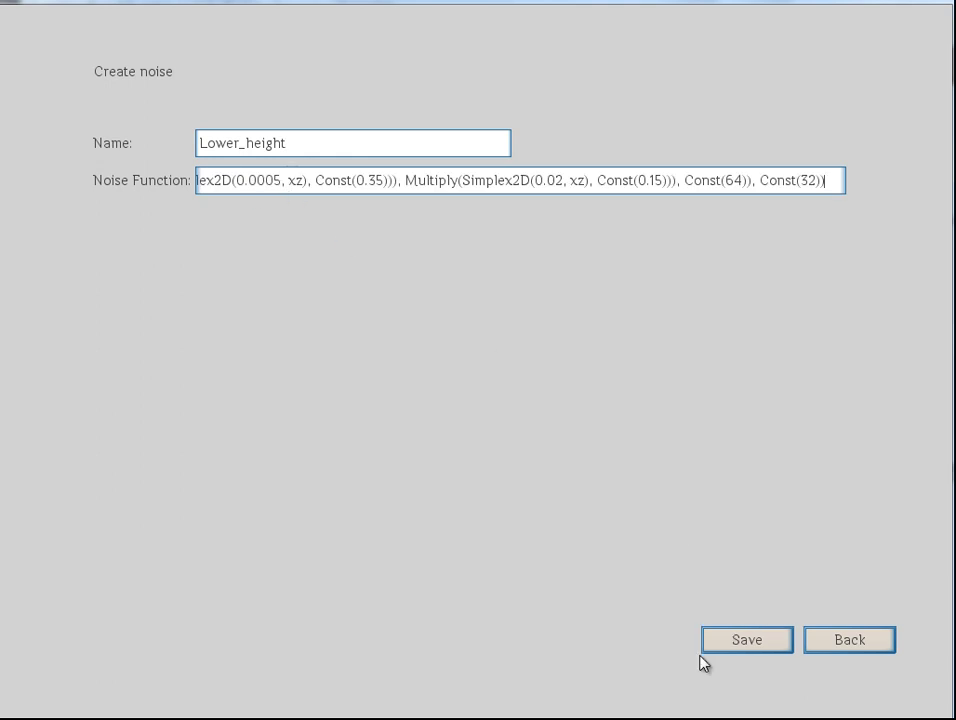
left_click(746, 640)
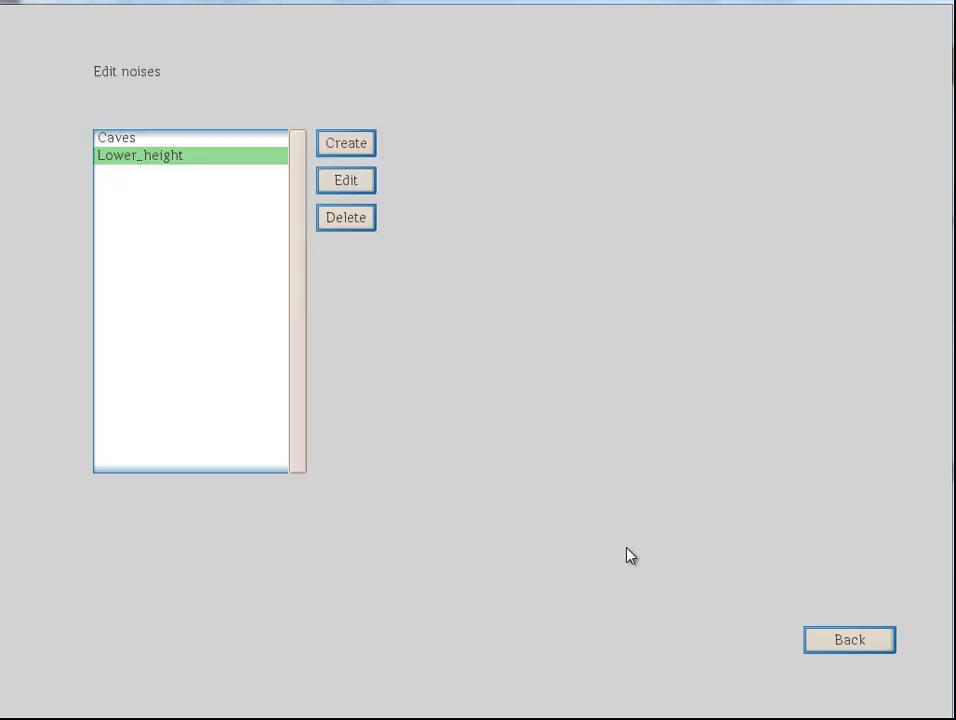
- Create a noise named Tree with the function Random(25) copied from the tutorial web page, and save it
left_click(355, 148)
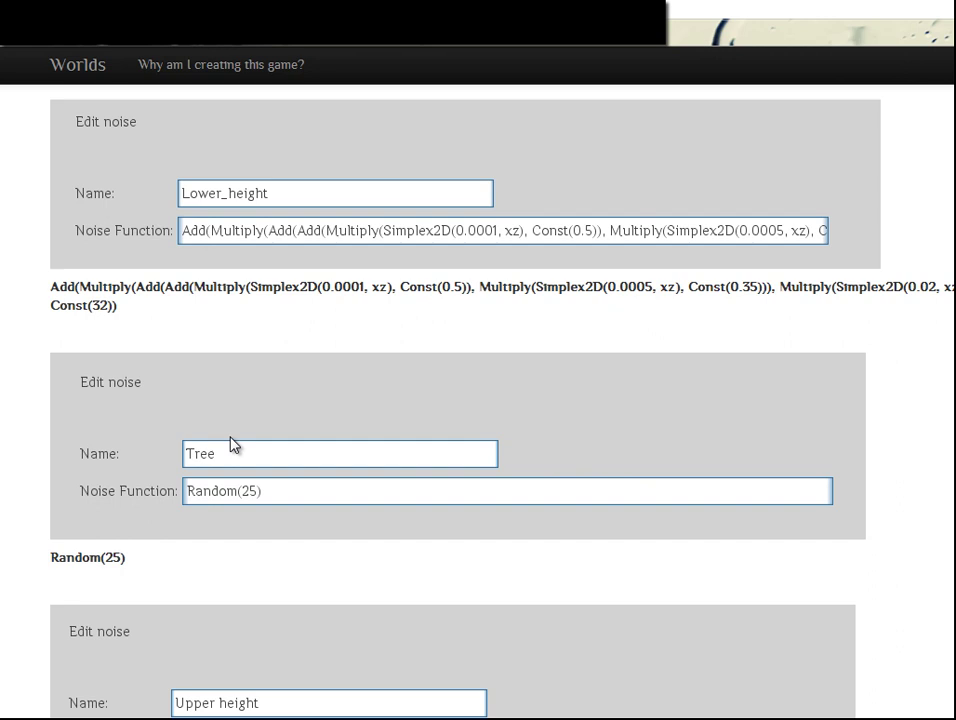
scroll(185, 438, "down", 3)
triple_click(100, 371)
key("ctrl+c")
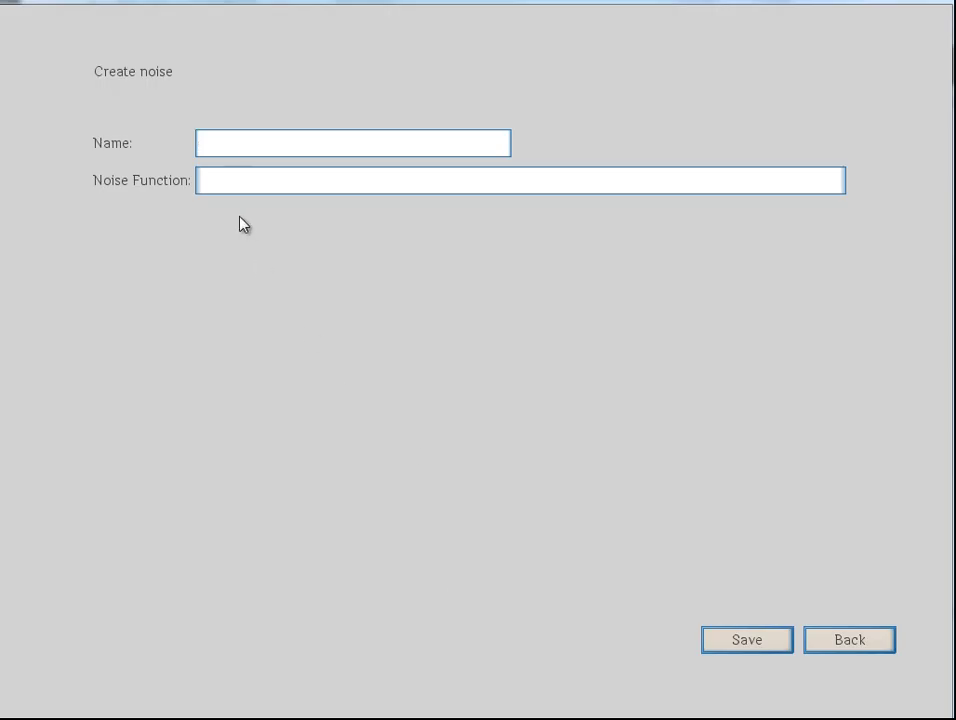
left_click(228, 188)
key("ctrl+v")
left_click(227, 150)
type("Tree")
left_click(745, 642)
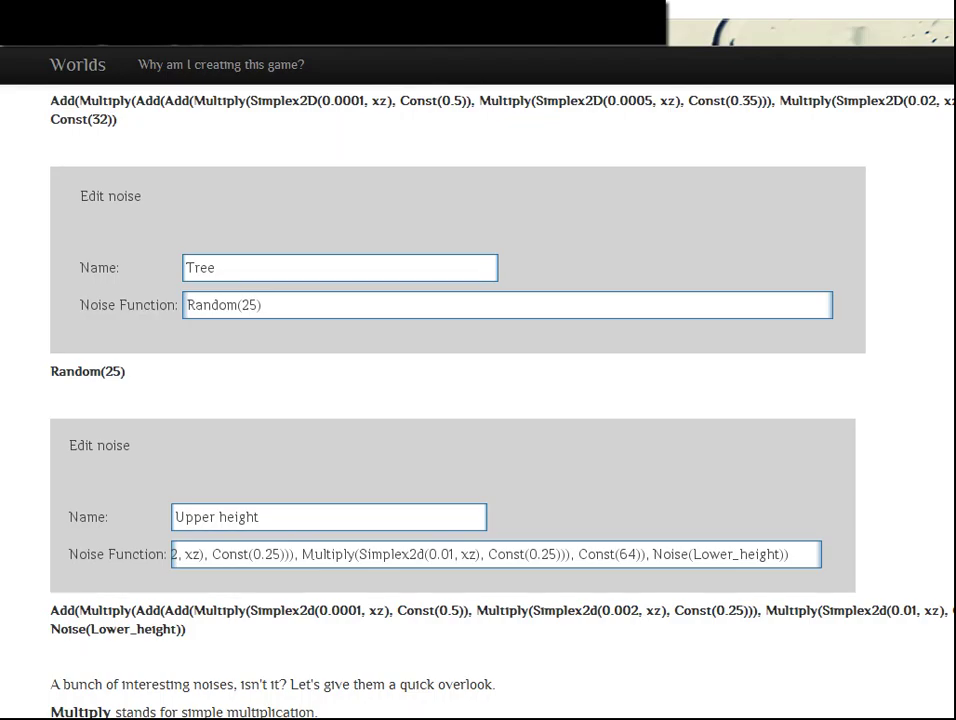
- Create a noise named Upper height with the Upper height function copied from the tutorial web page, save it and leave the noise list
scroll(241, 271, "down", 4)
scroll(213, 386, "up", 1)
left_click_drag(185, 350, 43, 333)
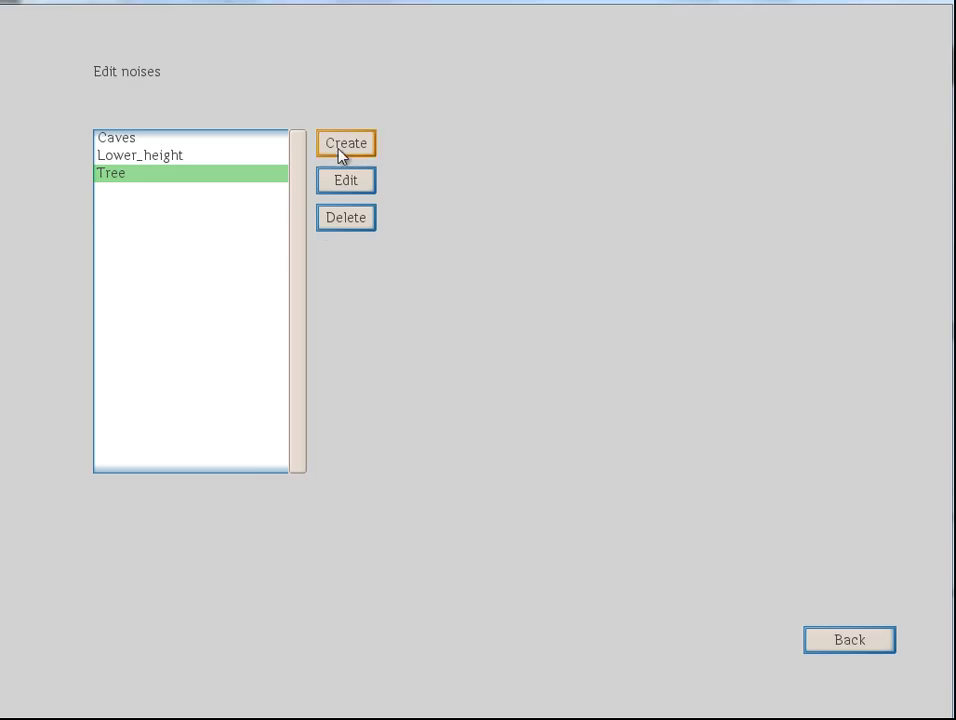
left_click(337, 152)
left_click(277, 149)
type("Upper")
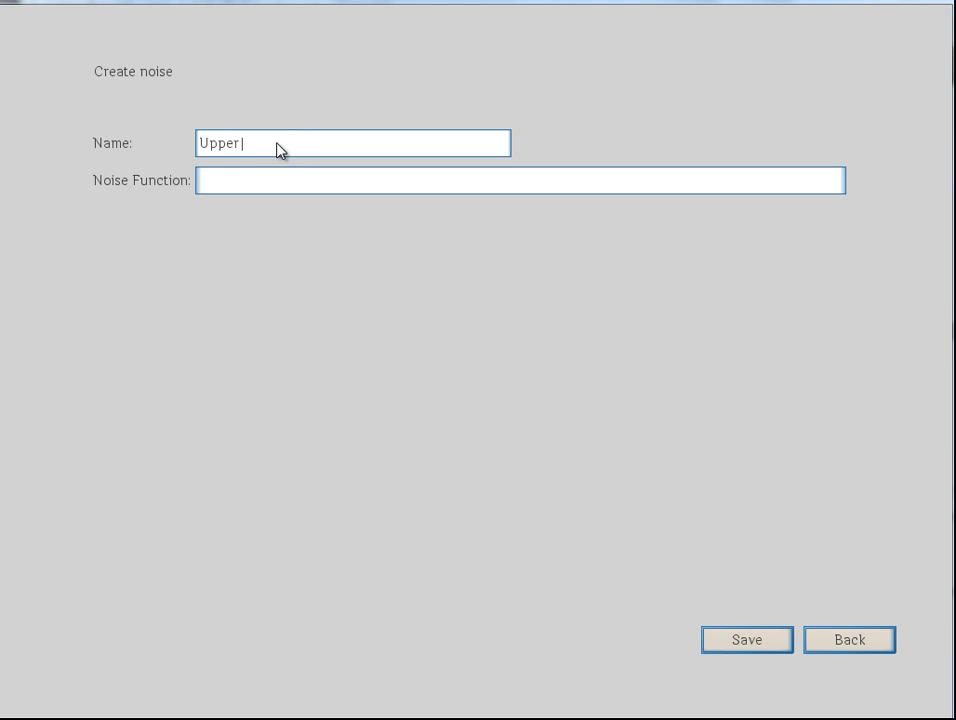
type(" height")
left_click(267, 184)
key("ctrl+v")
left_click(731, 650)
left_click(858, 639)
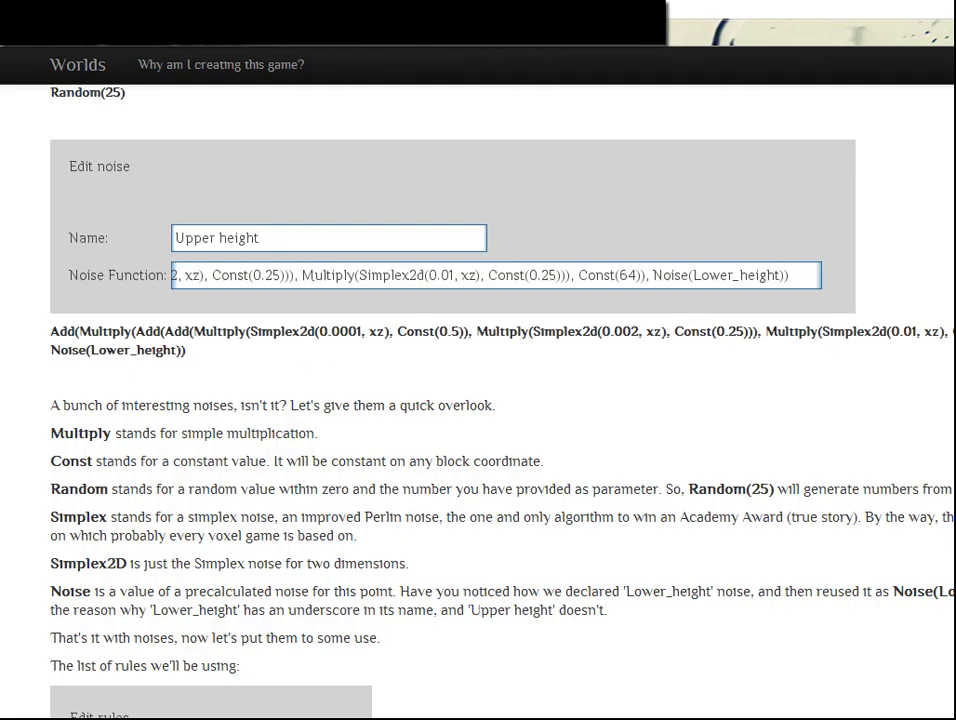
- Check the tutorial's list of rules, then save the Natural world, reopen it for editing and open its rules
scroll(572, 367, "down", 5)
scroll(557, 388, "up", 3)
scroll(533, 388, "down", 4)
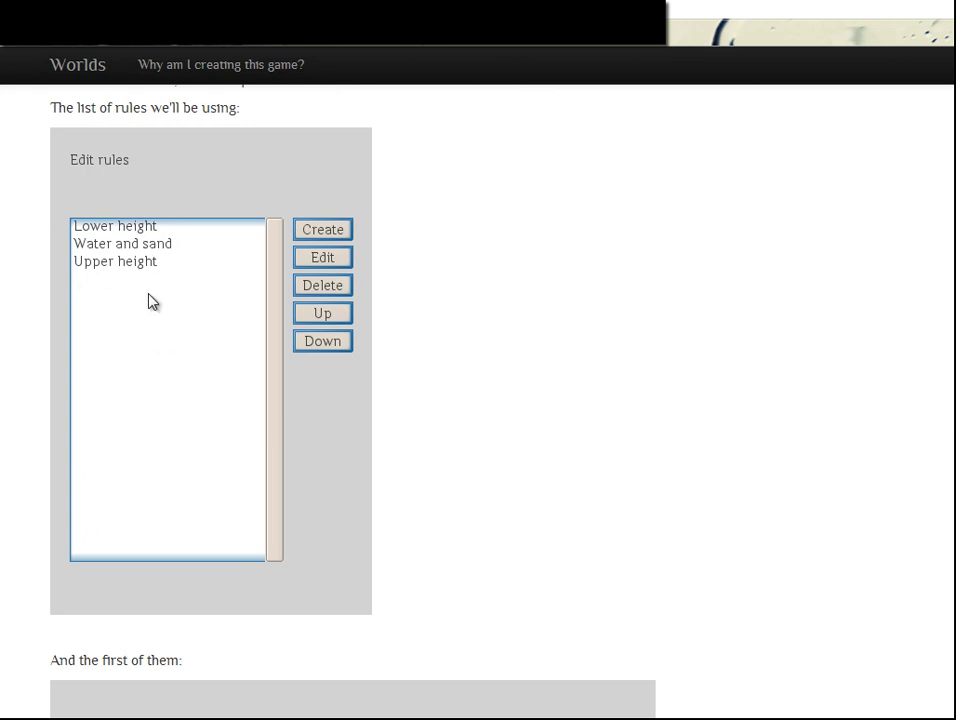
scroll(463, 320, "down", 9)
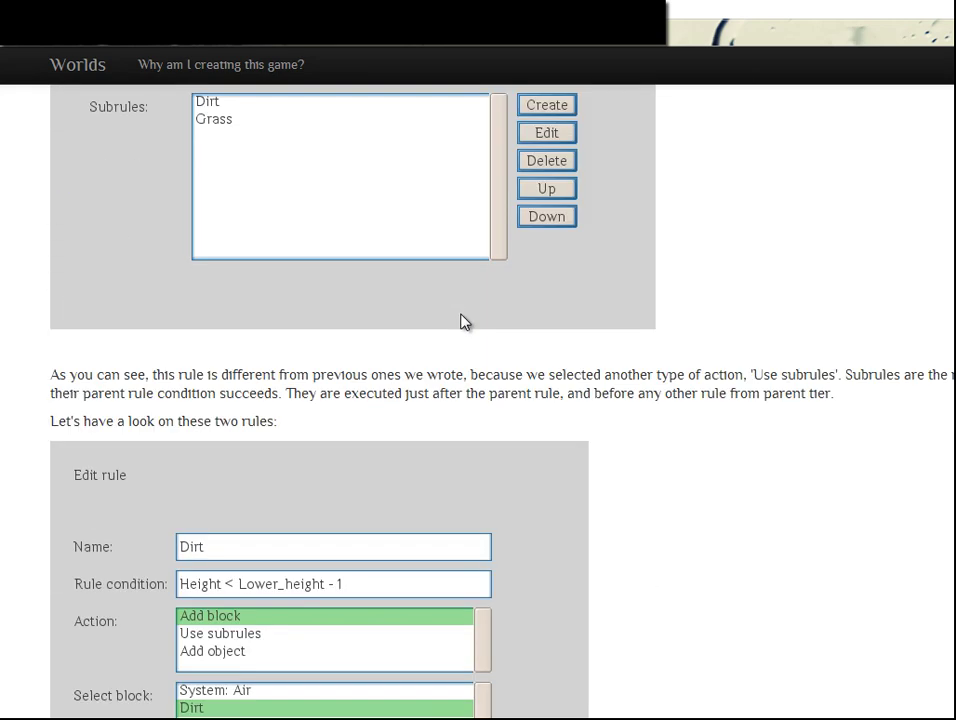
scroll(405, 425, "up", 4)
scroll(378, 363, "up", 5)
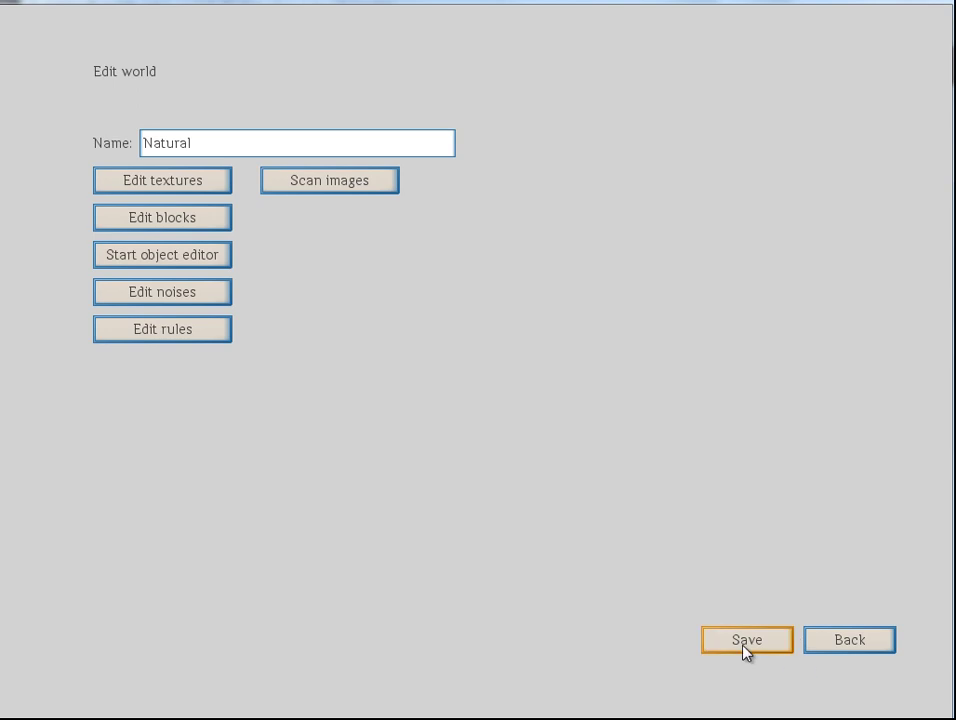
left_click(745, 640)
left_click(120, 138)
left_click(345, 180)
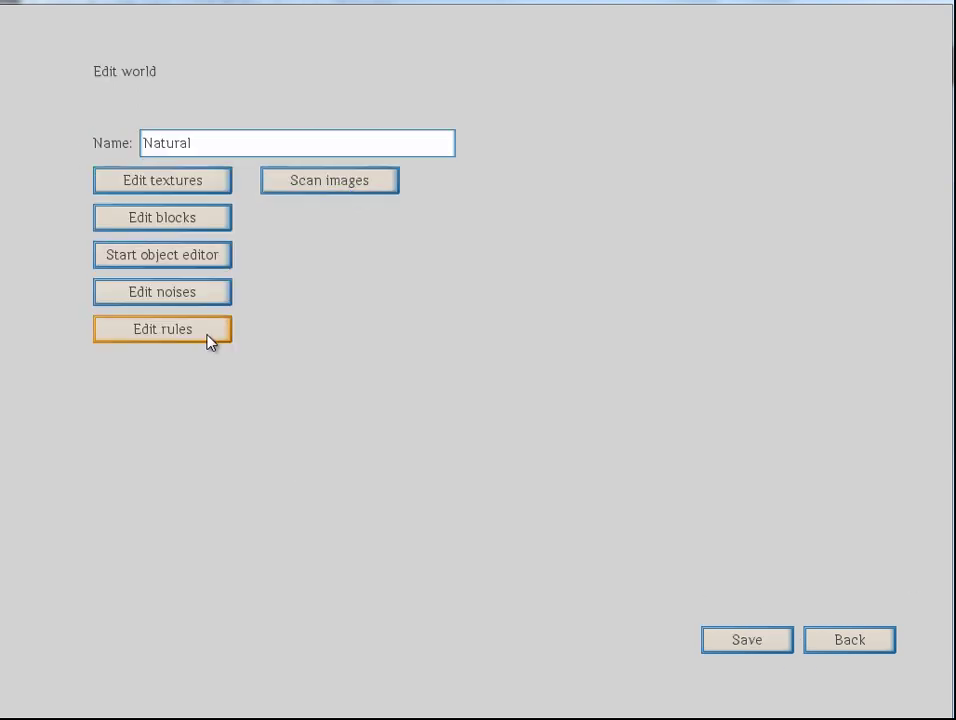
left_click(182, 335)
- Create a rule named Lower height with the condition Height <= Lower_height and the action Use subrules, and save it
left_click(322, 148)
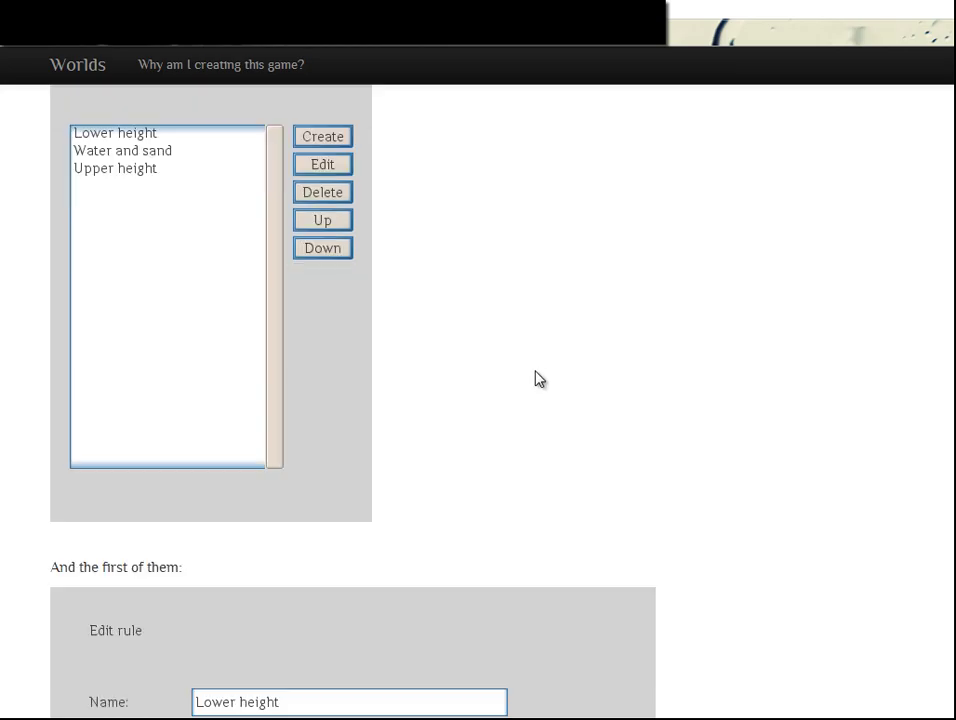
scroll(534, 378, "down", 3)
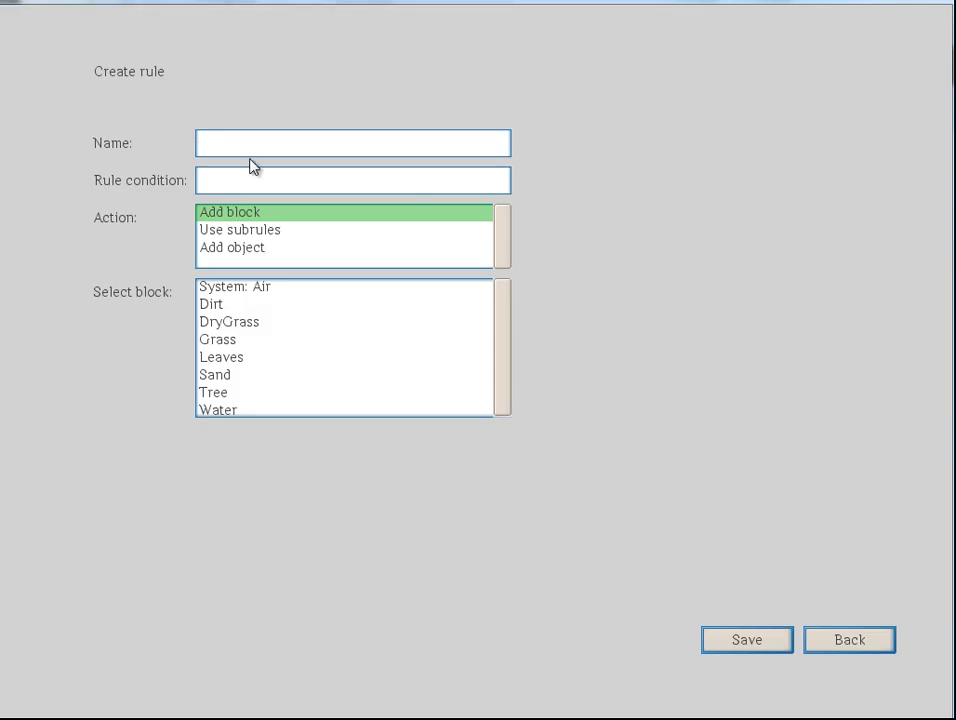
type("Lower height")
left_click(252, 182)
type("HGe")
type("ght < Lowe")
type("r_height")
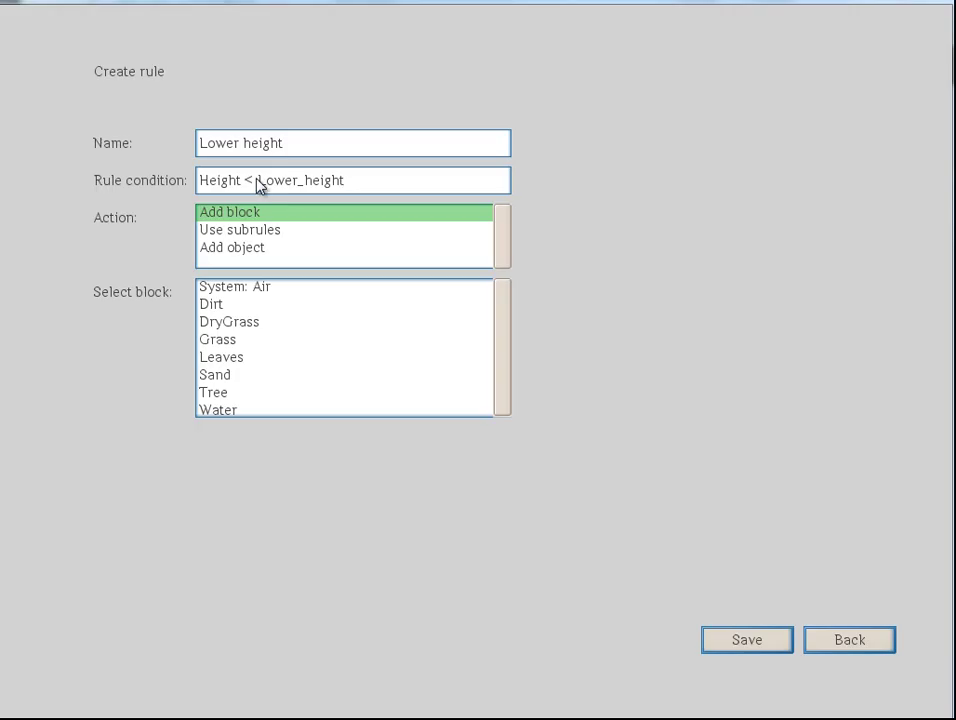
key("Left")
type("=")
left_click(232, 229)
left_click(768, 649)
- In the Lower height rule, create a subrule named Dirt with condition Height < Lower_height - 1 that adds the Dirt block, and save it
left_click(271, 182)
left_click(346, 169)
left_click(564, 295)
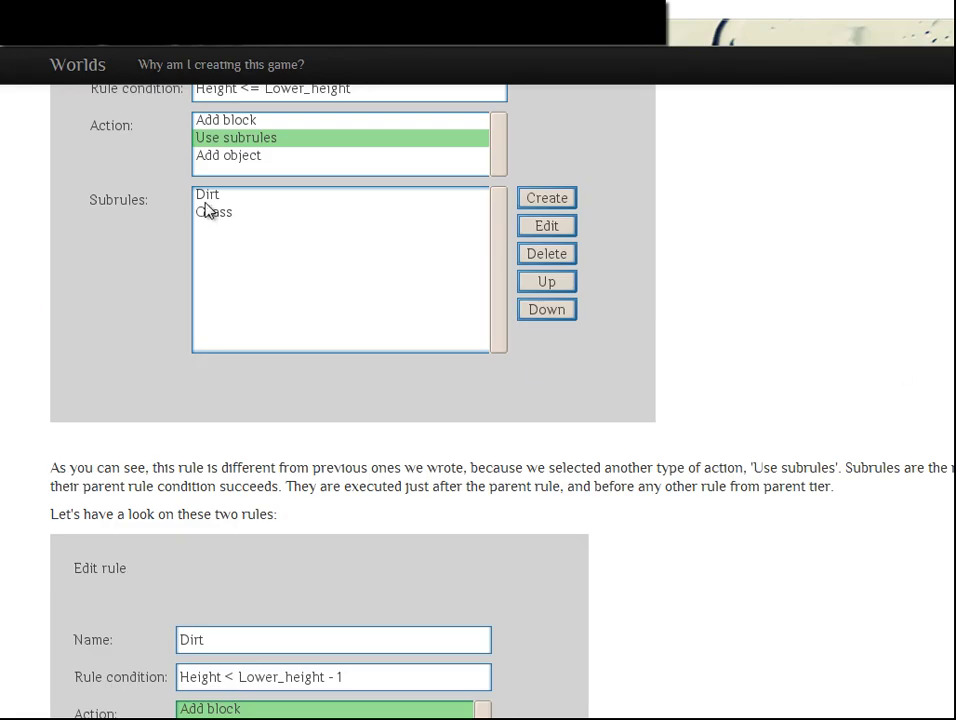
scroll(348, 367, "down", 5)
scroll(376, 398, "up", 3)
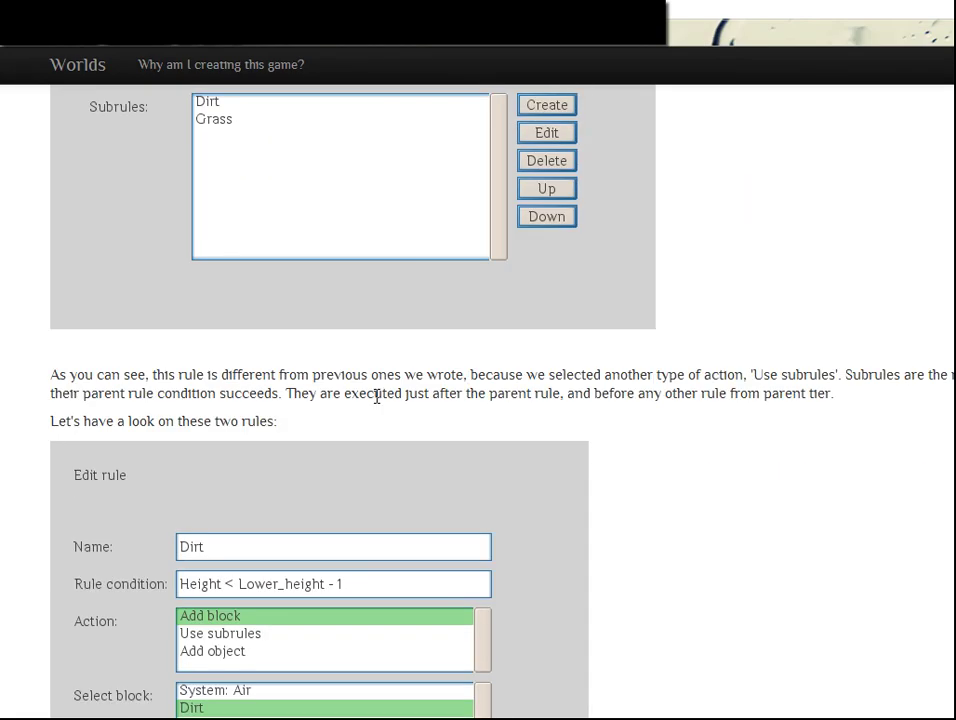
scroll(376, 398, "down", 5)
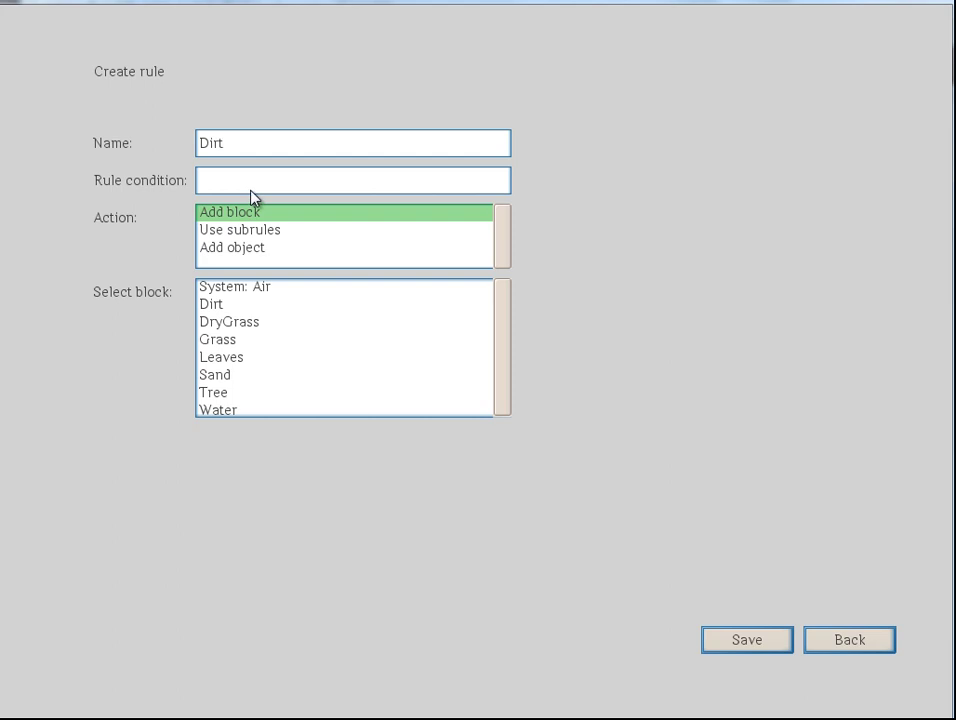
type("Height < Lower_height -1")
key("BackSpace")
type("1")
left_click(225, 306)
left_click(733, 655)
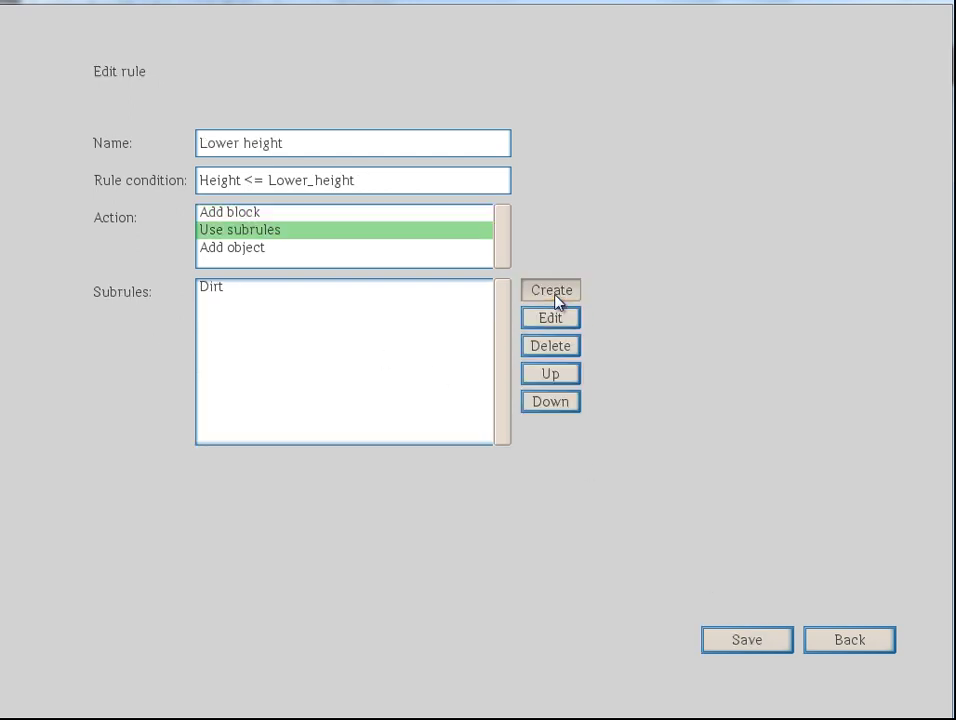
- Create a subrule named Grass with condition Height >= Lower_height - 1 that adds the Grass block, and save it and the Lower height rule
left_click(553, 288)
type("Grass")
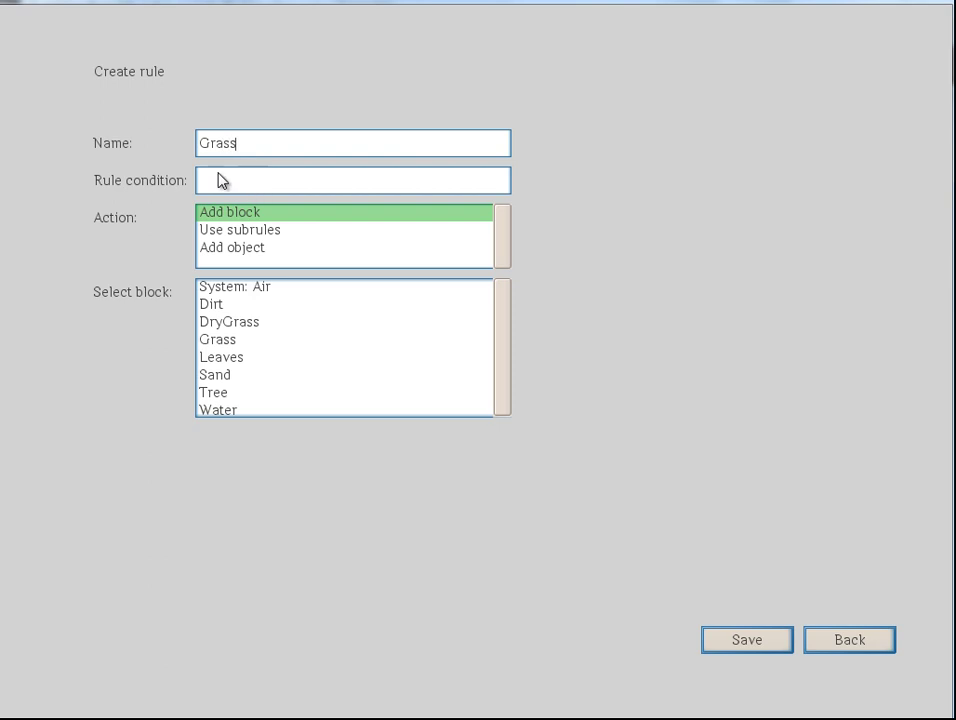
left_click(228, 339)
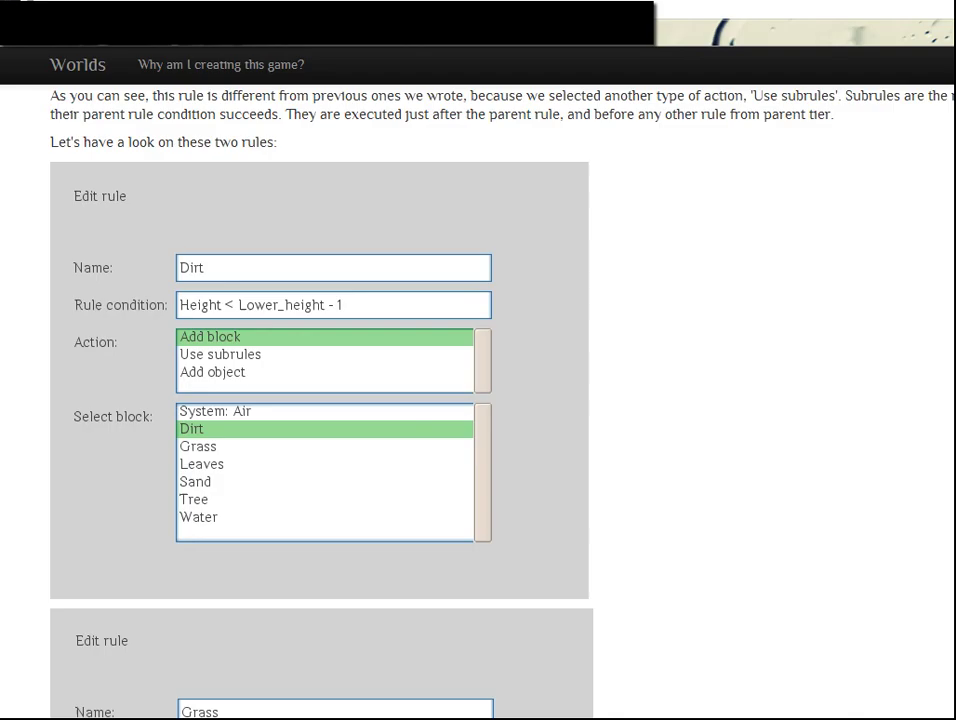
scroll(320, 400, "down", 4)
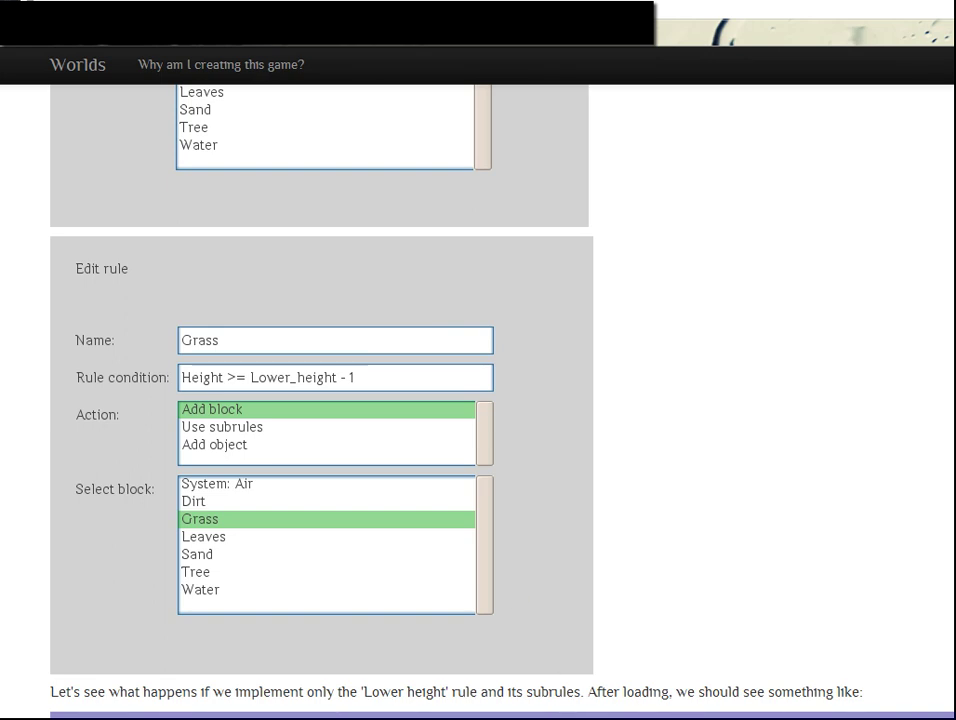
left_click(478, 714)
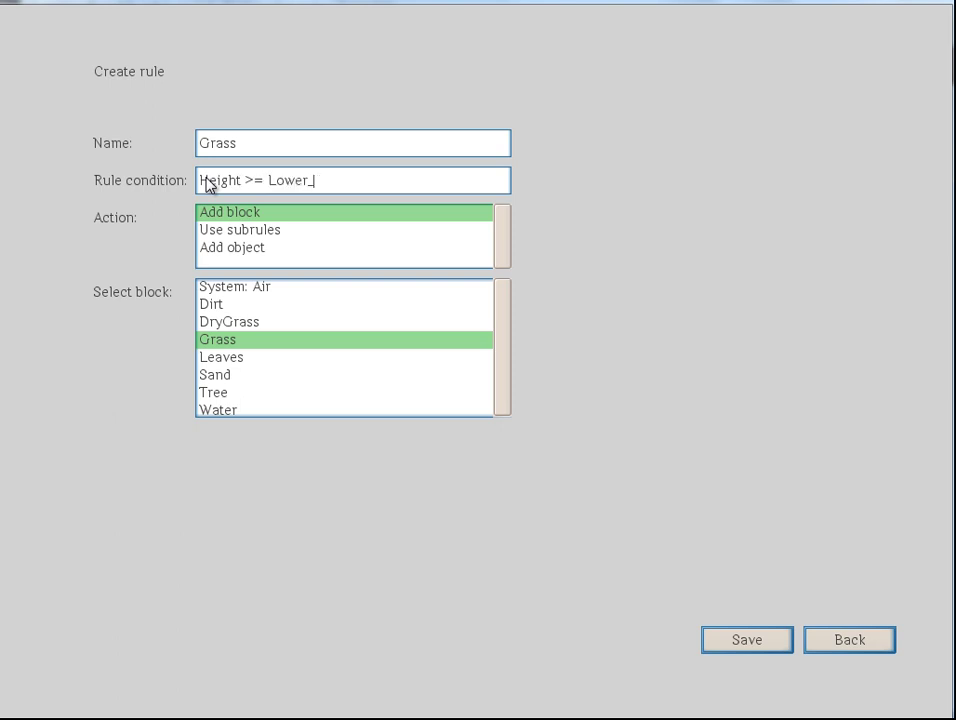
type("eight - 1")
left_click(743, 639)
left_click(706, 644)
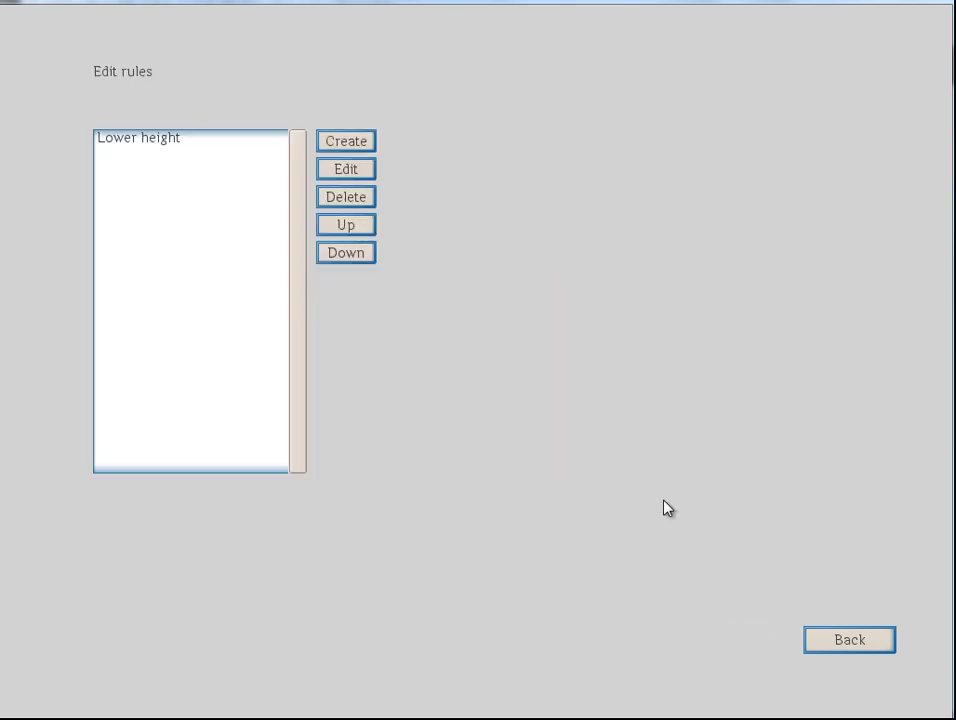
- Save the Natural world and start a new game with the Natural world type
left_click(871, 650)
left_click(751, 645)
left_click(845, 648)
left_click(549, 648)
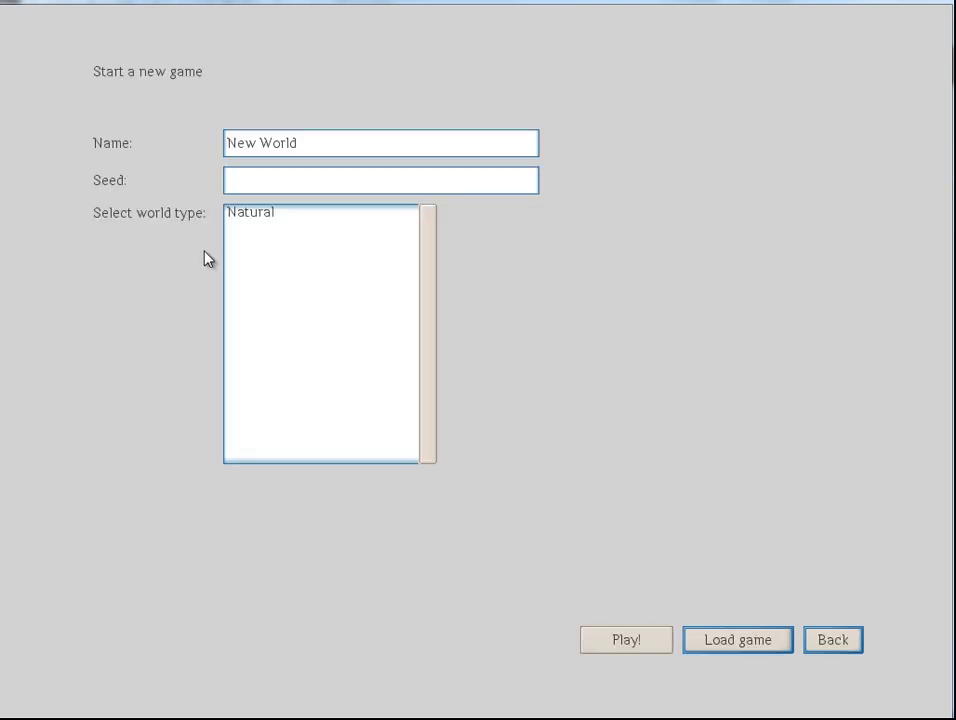
left_click(243, 215)
left_click(617, 645)
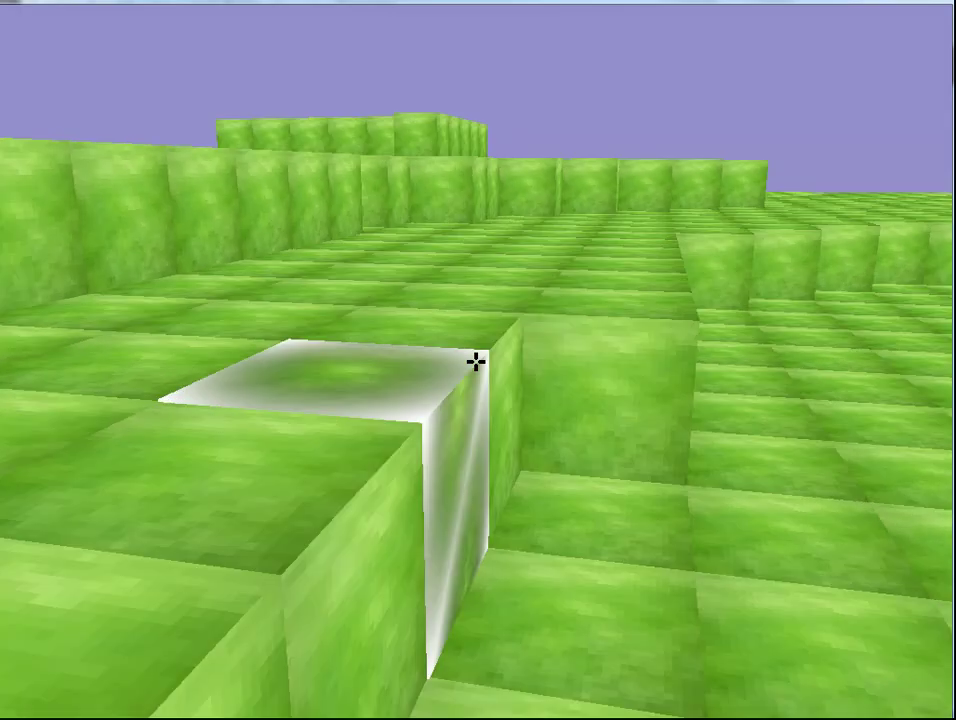
- Walk across the generated terrain and dig a pit through the grass layer into the dirt
key("w")
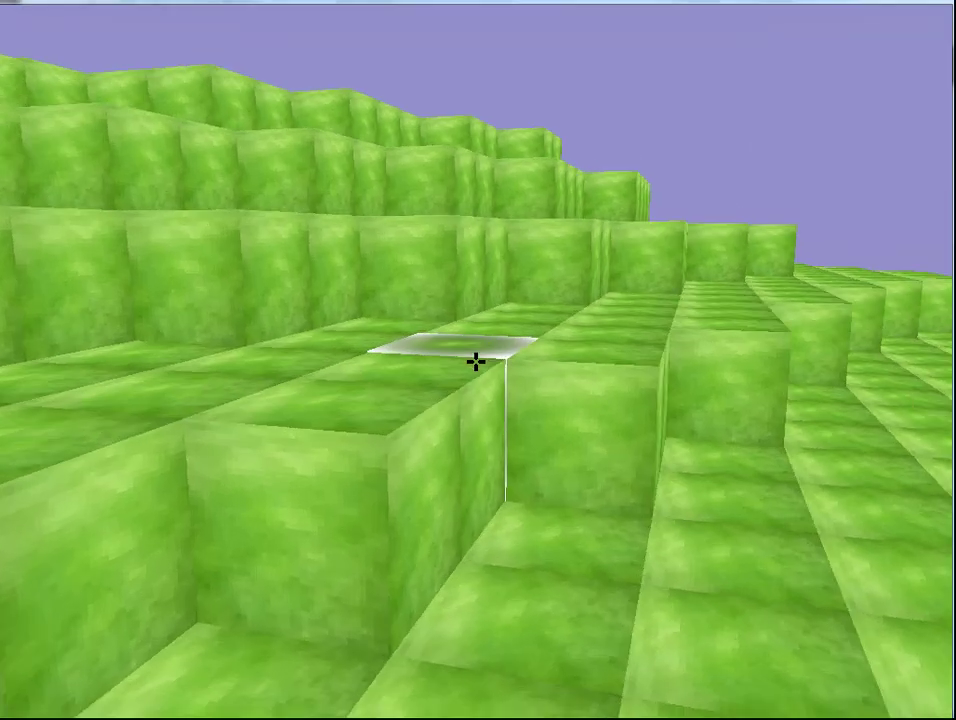
key("w")
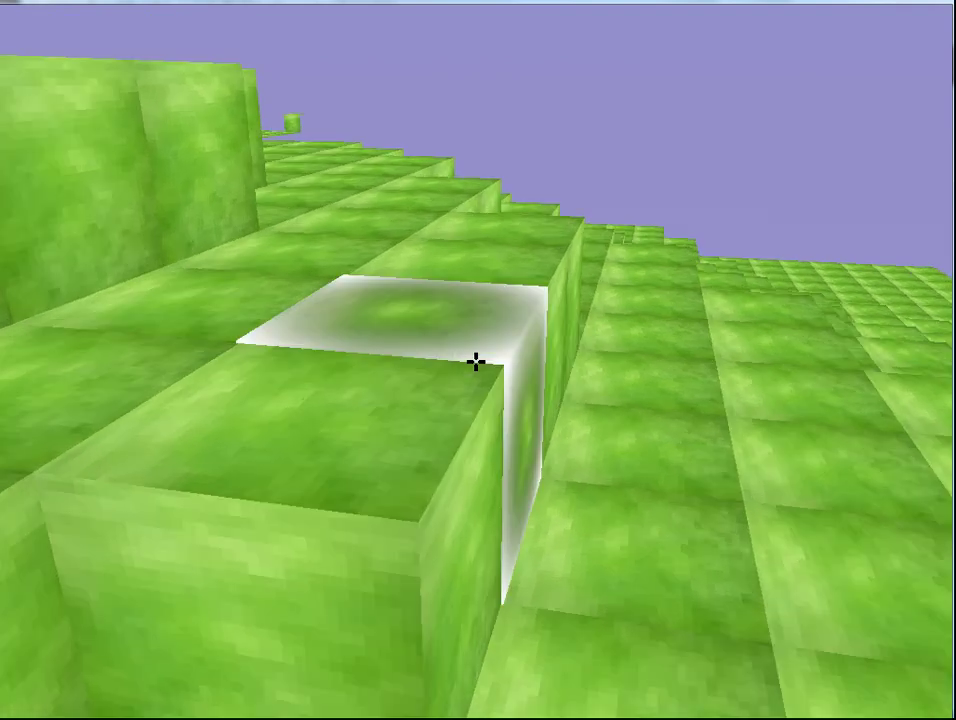
key("w")
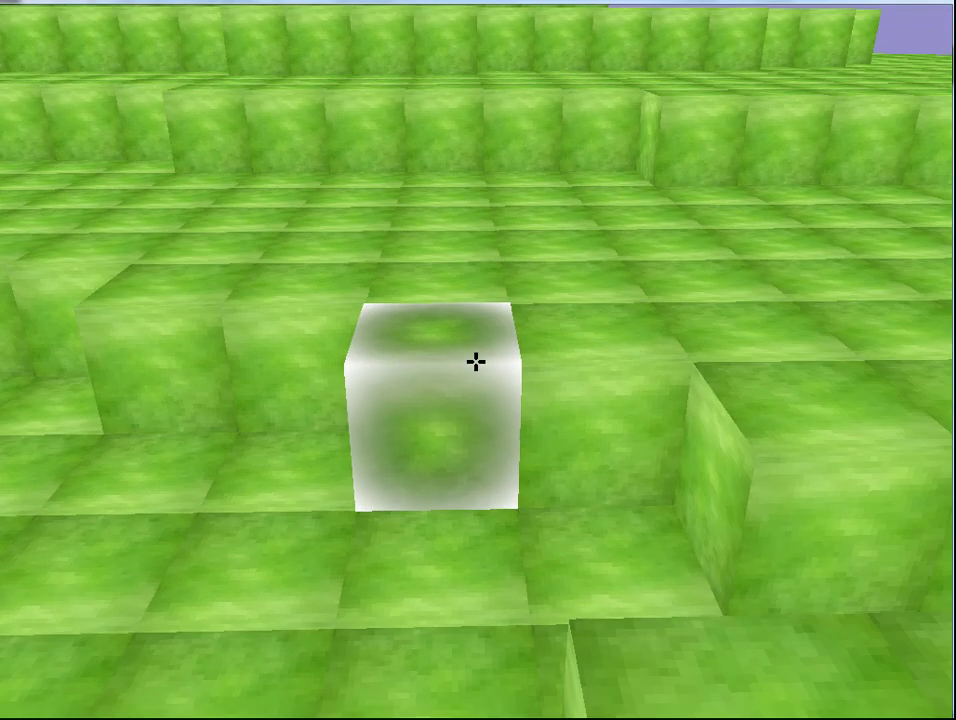
left_click(476, 361)
key("w")
left_click(476, 361)
key("s")
left_click(476, 361)
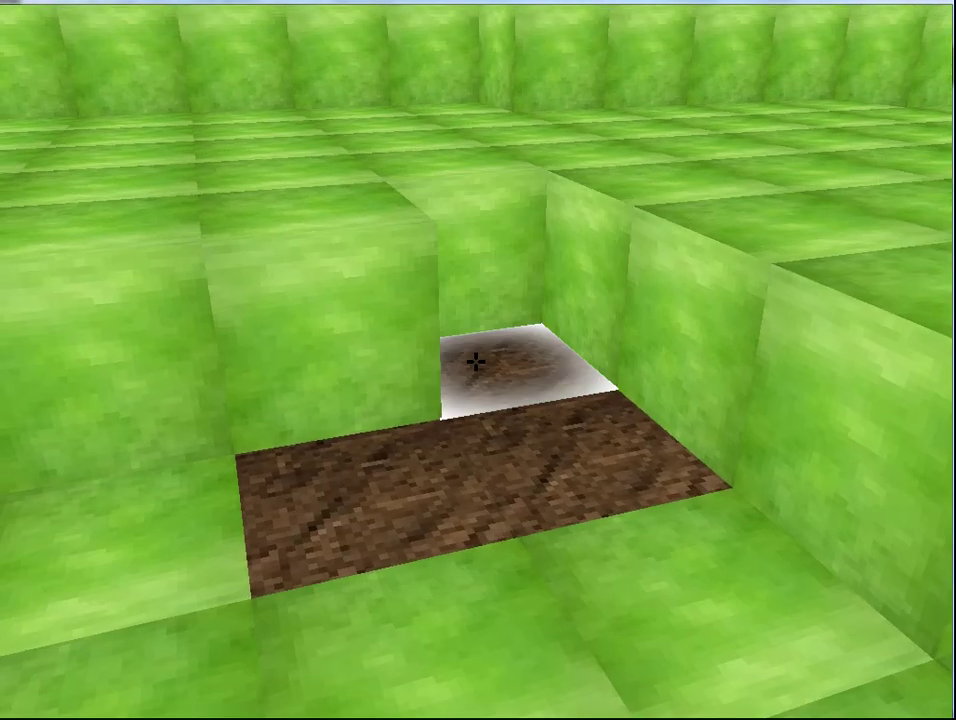
left_click(476, 361)
left_click(476, 361)
left_click(476, 361)
left_click(476, 361)
left_click(476, 361)
left_click(476, 361)
left_click(476, 361)
left_click(476, 361)
left_click(476, 361)
left_click(476, 361)
left_click(476, 361)
left_click(476, 361)
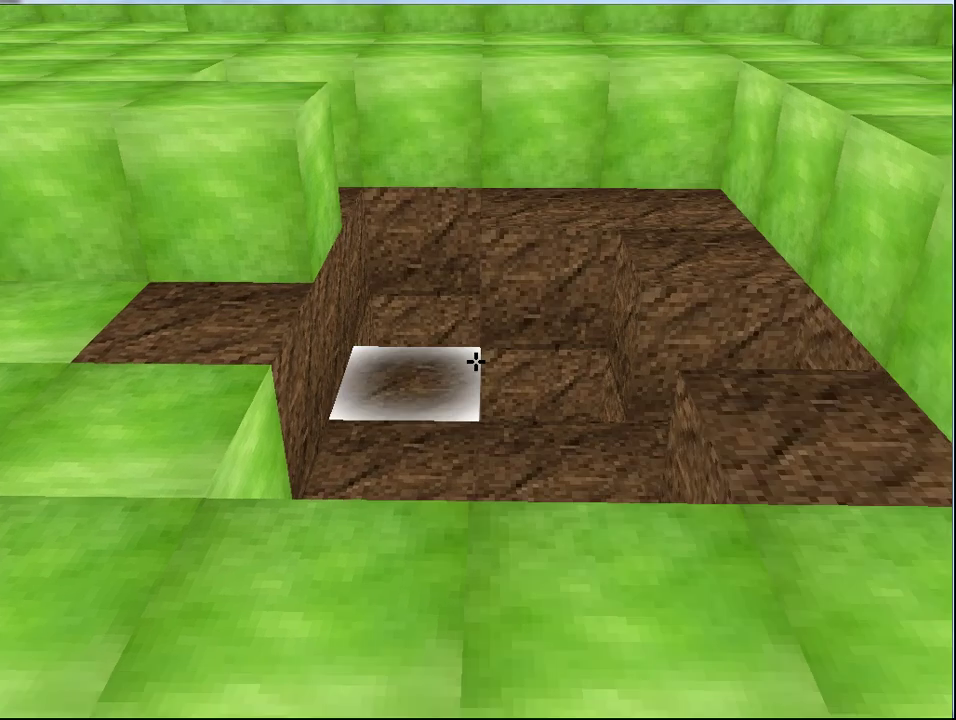
- Place sample blocks of different types, including grass and leaves, in the dug pit and view them
scroll(476, 361, "down", 1)
right_click(476, 361)
scroll(476, 361, "down", 1)
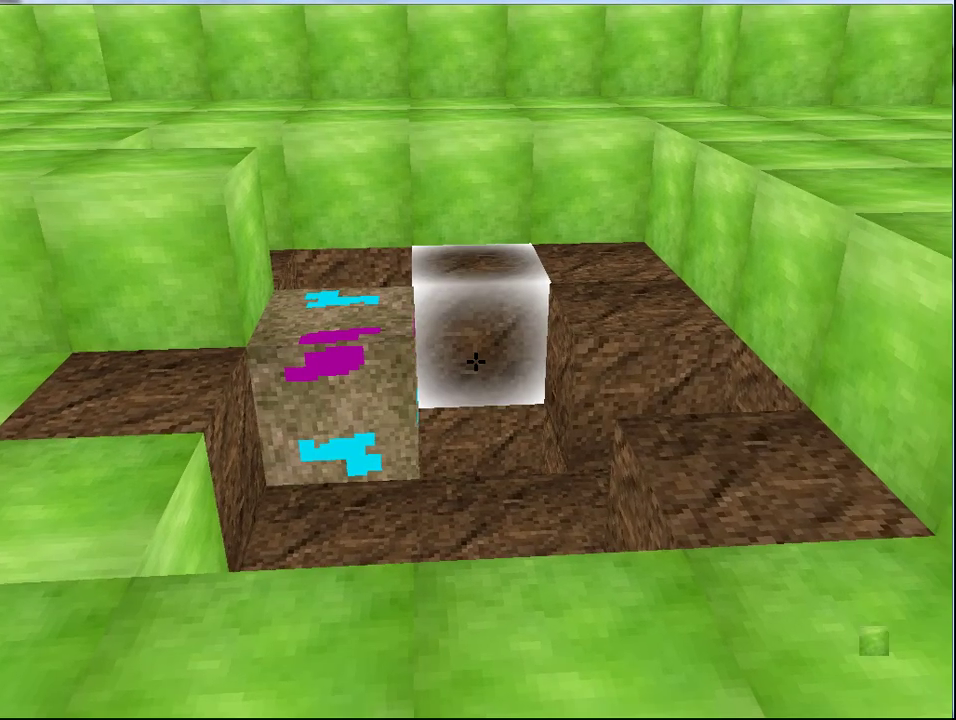
right_click(476, 361)
scroll(476, 361, "down", 1)
right_click(476, 361)
right_click(476, 361)
scroll(475, 362, "down", 1)
right_click(475, 362)
scroll(475, 362, "down", 1)
scroll(475, 362, "down", 1)
right_click(475, 362)
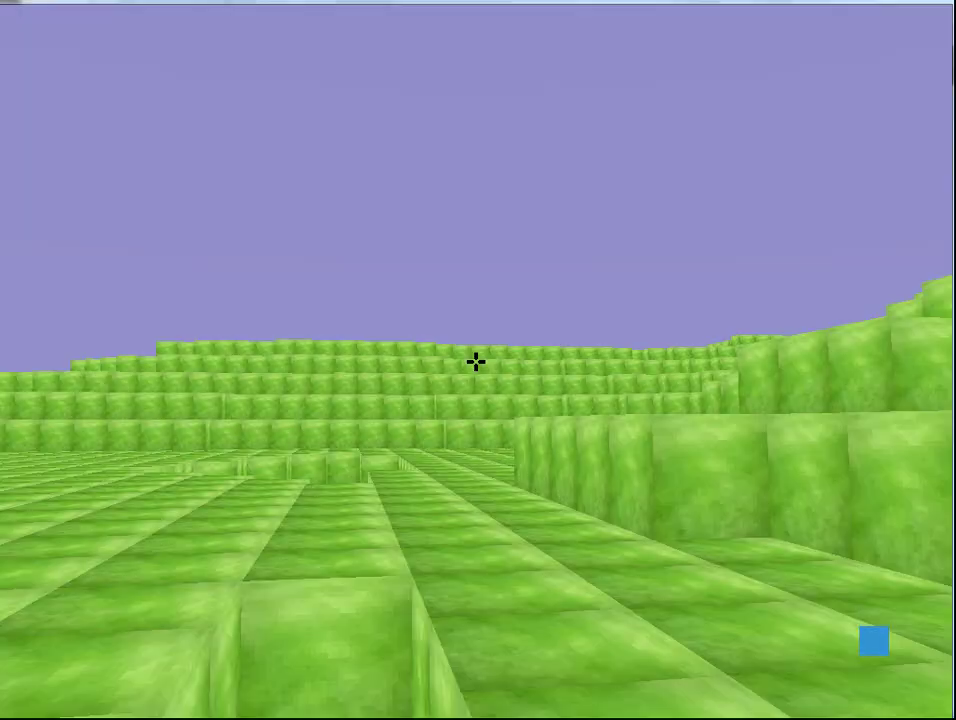
key("s")
key("w")
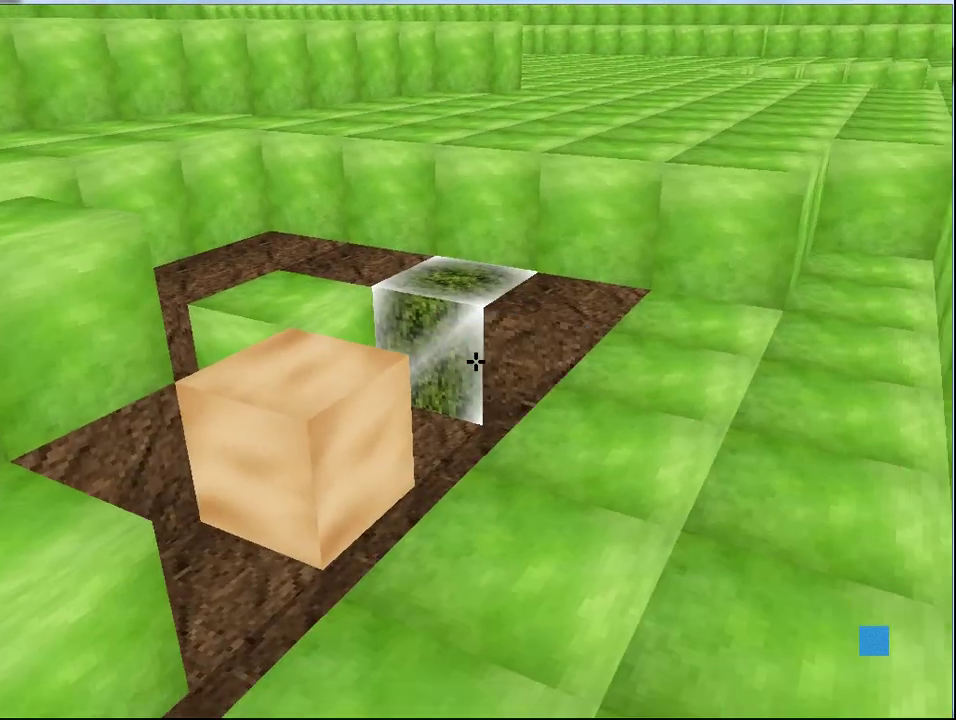
- Leave the test game and open the Natural world's rules for editing
key("Escape")
left_click(704, 645)
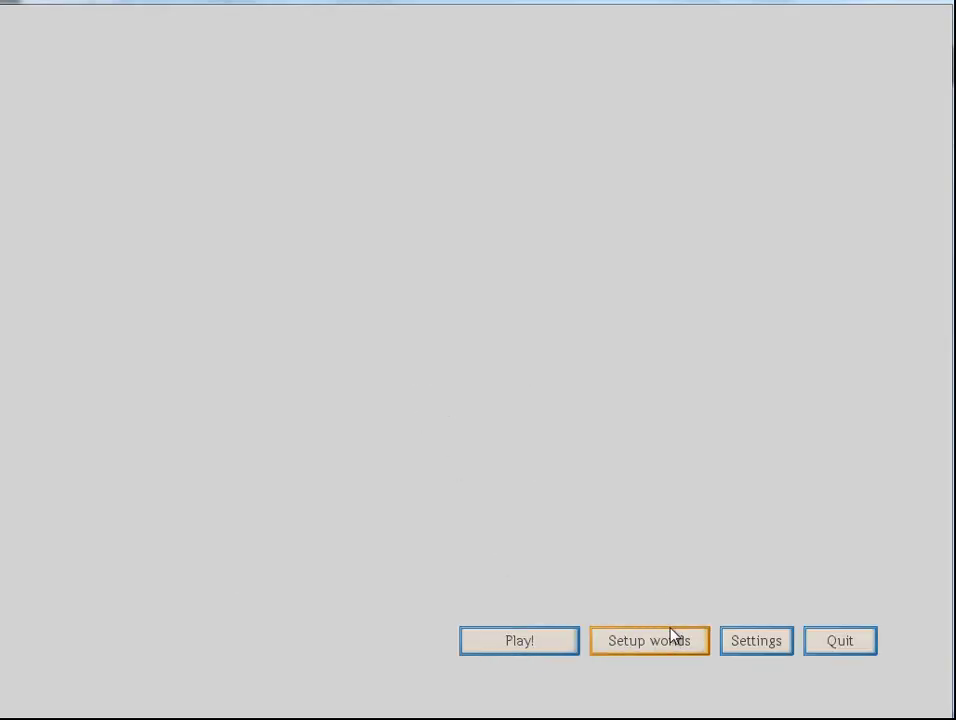
left_click(672, 636)
left_click(158, 140)
left_click(346, 184)
left_click(209, 336)
- Create a rule named Water and sand with the condition Lower_height < 69 and the action Use subrules, and save it
left_click(350, 142)
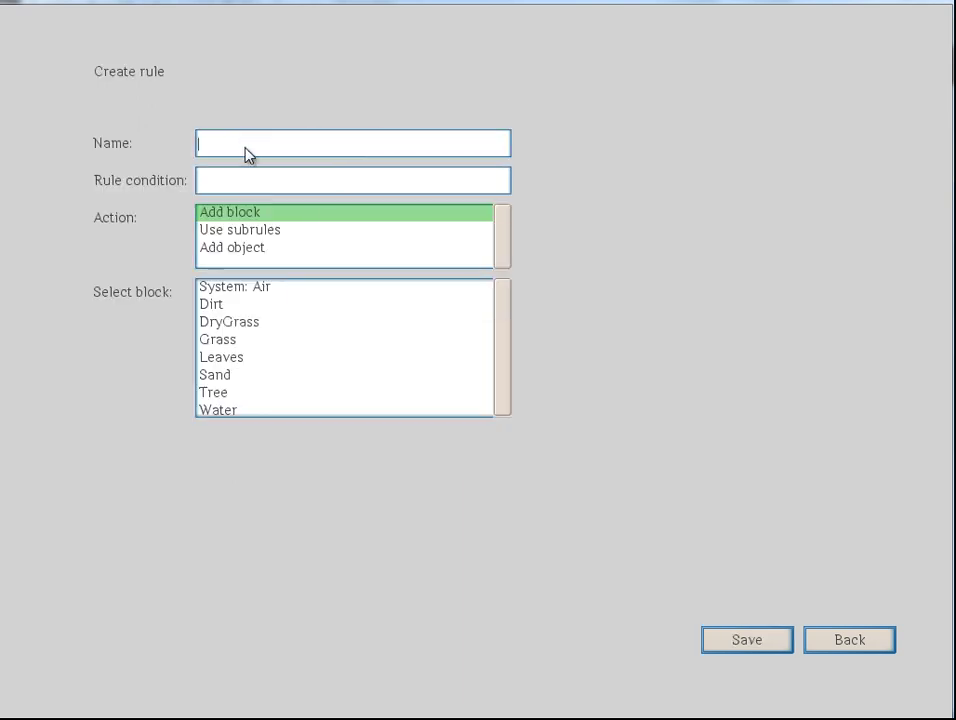
type("Water and sand")
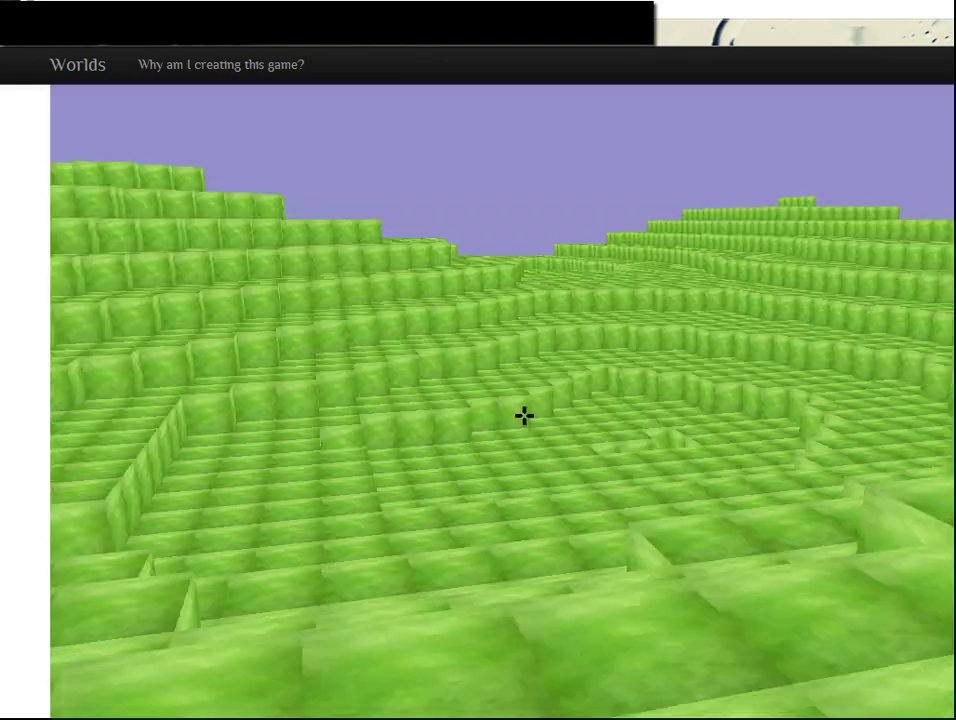
scroll(918, 322, "down", 15)
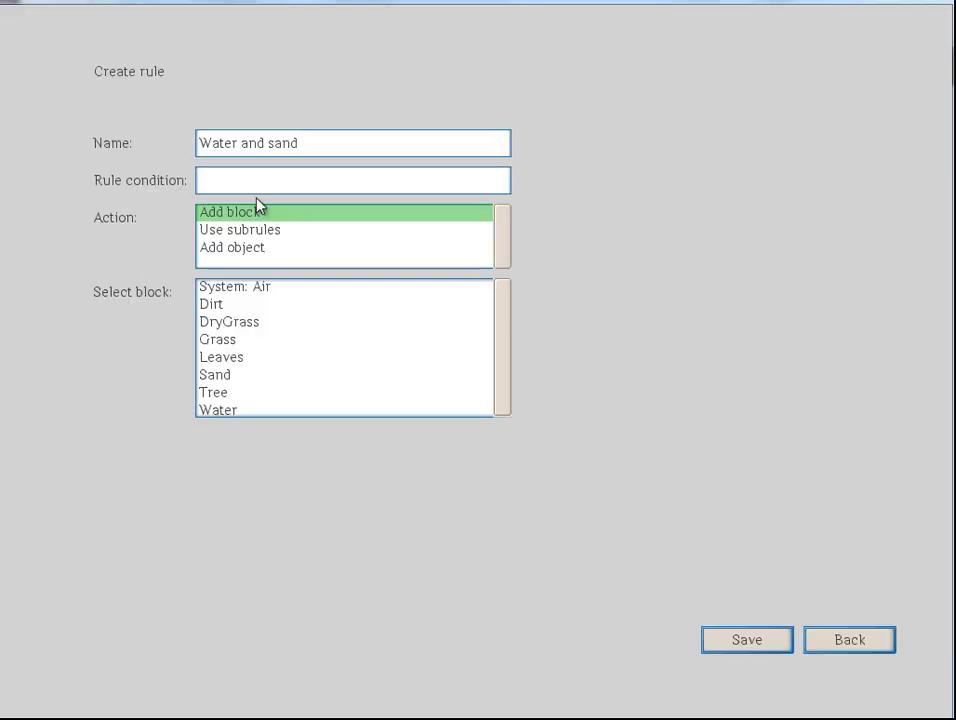
left_click(245, 181)
type("Lower height < 69")
left_click(254, 232)
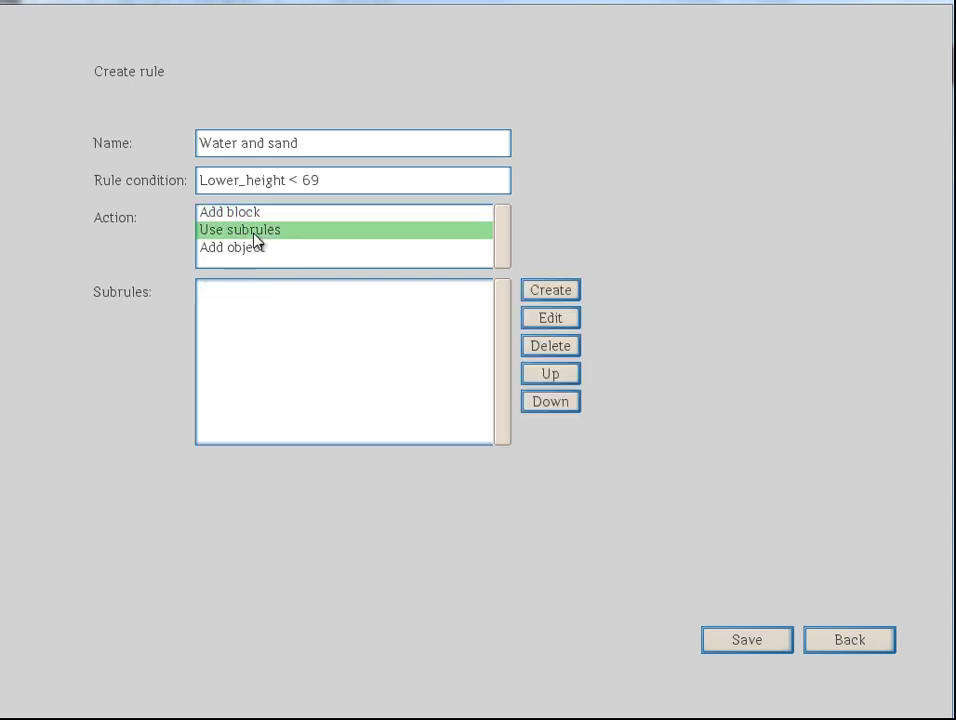
left_click(741, 628)
- Save and reopen the Water and sand rule, and start a new subrule in it named Sand
left_click(186, 157)
left_click(356, 172)
left_click(553, 291)
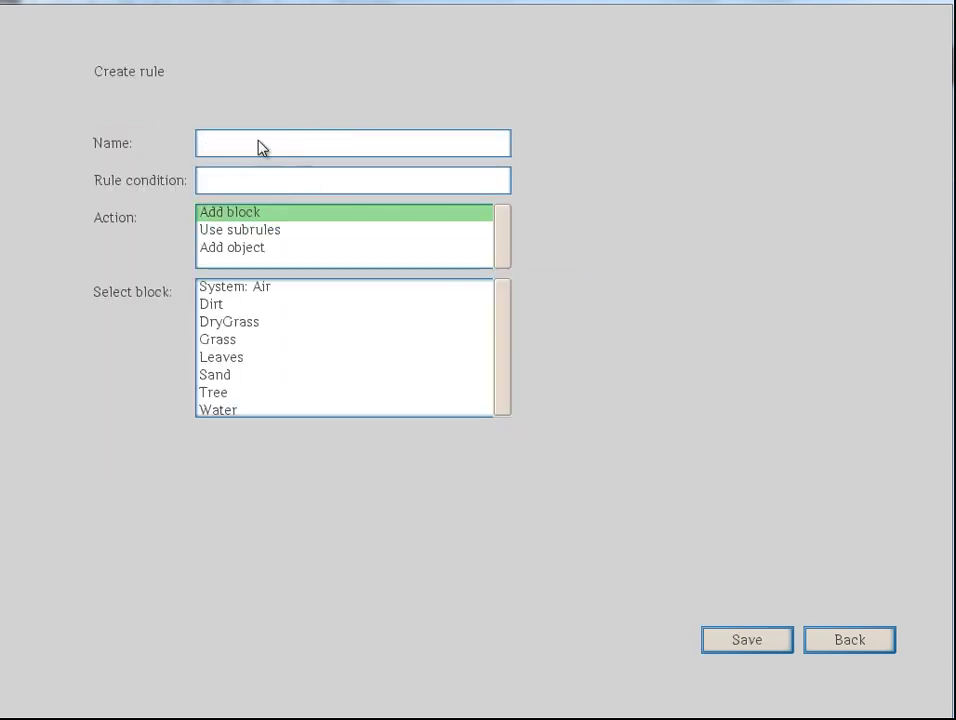
type("Water")
key("BackSpace")
key("BackSpace")
key("BackSpace")
type("Sand")
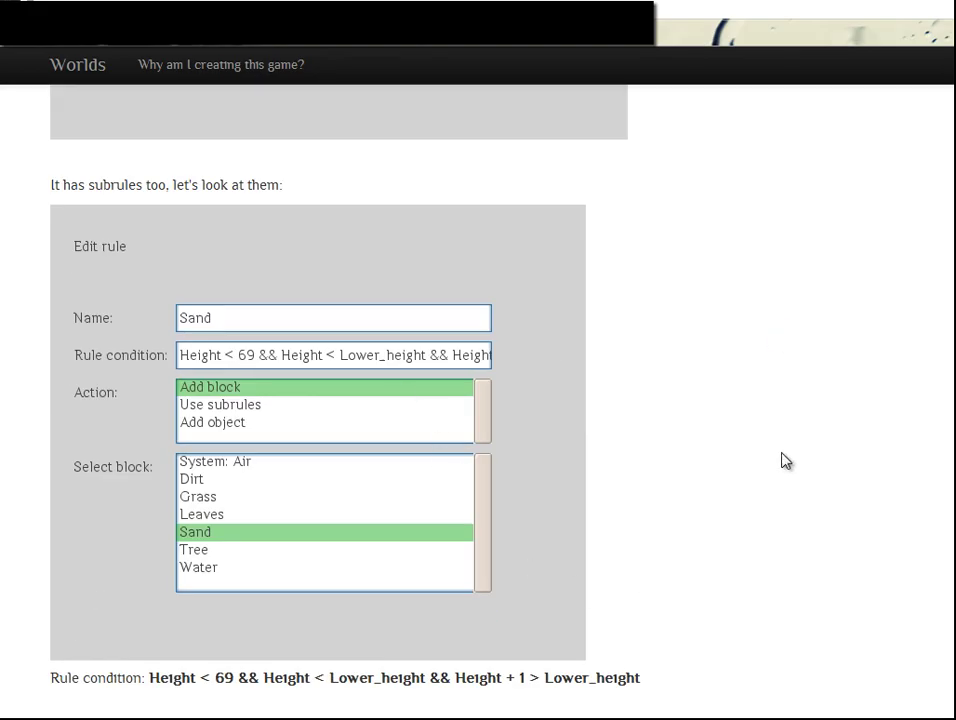
- Give the Sand subrule the tutorial's condition Height < 69 && Height < Lower_height && Height + 1 > Lower_height and the Sand block, and save it
scroll(783, 459, "down", 3)
left_click_drag(642, 498, 147, 497)
key("alt+Tab")
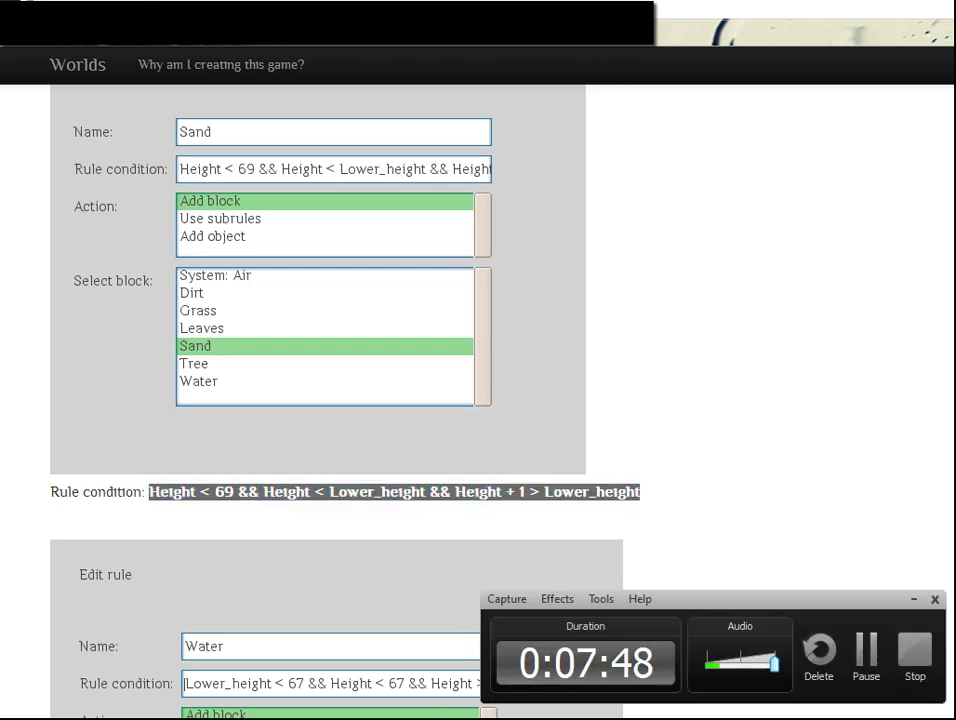
key("alt+Tab")
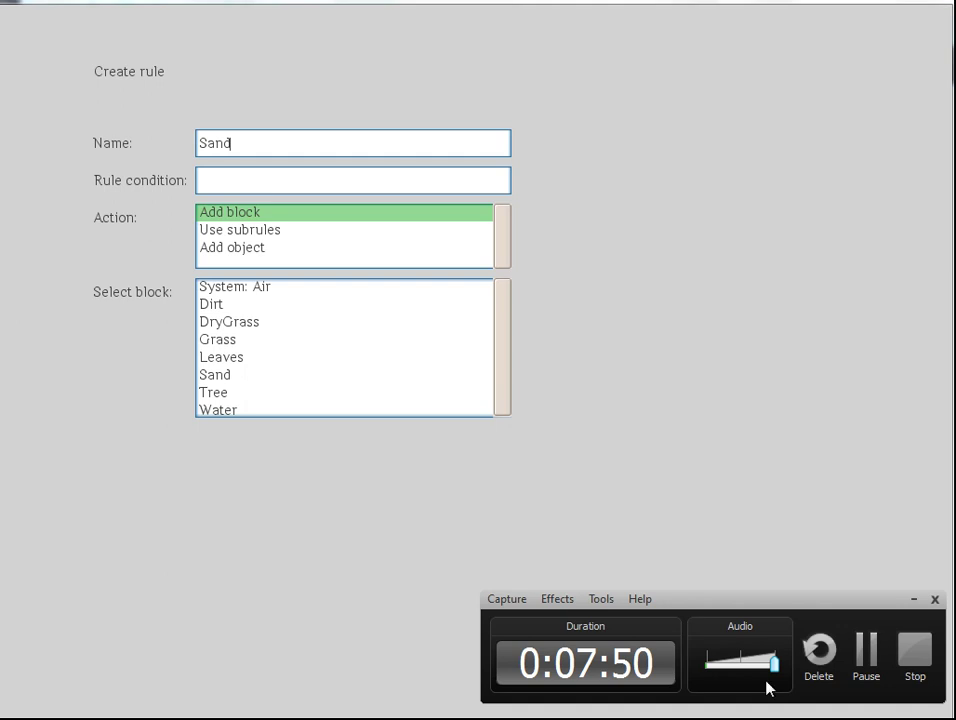
left_click(913, 599)
left_click(245, 181)
key("ctrl+v")
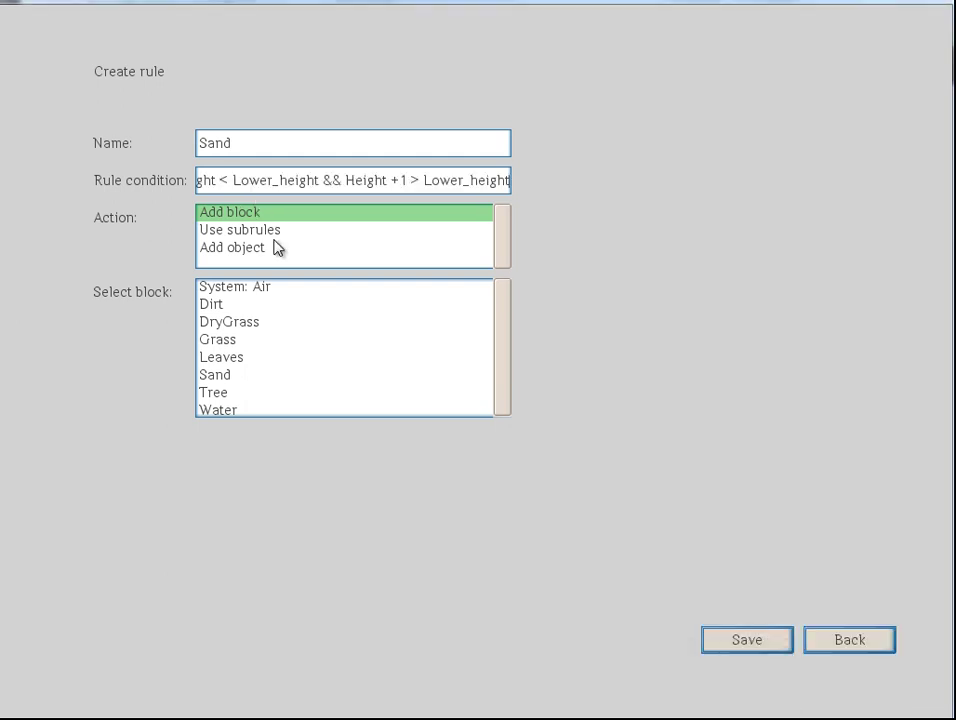
left_click(239, 373)
left_click(747, 638)
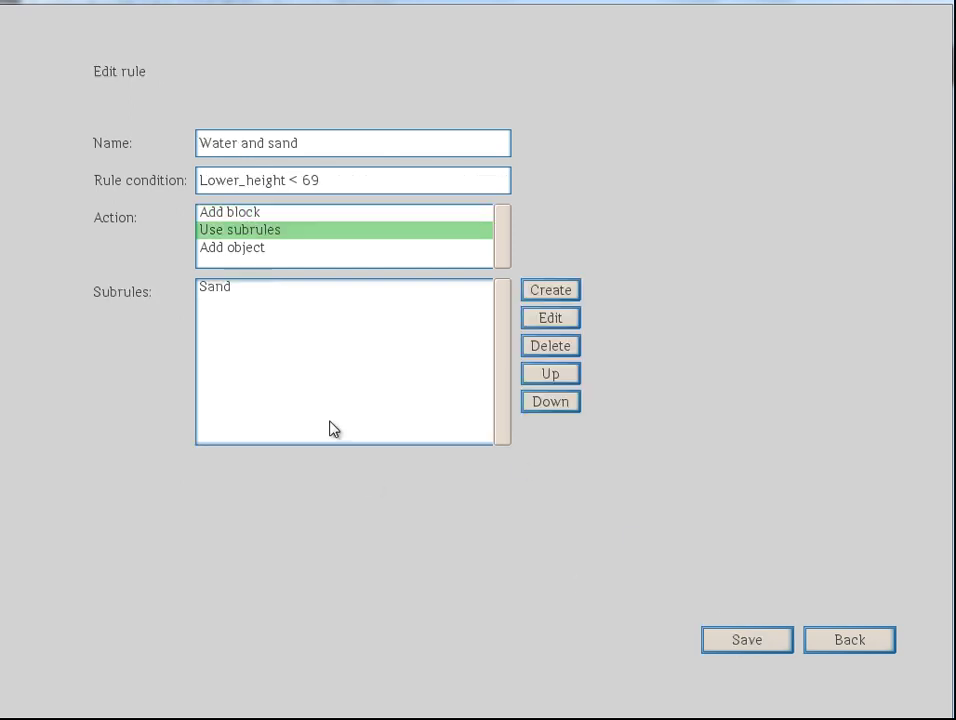
left_click(562, 294)
left_click(246, 146)
type("Water")
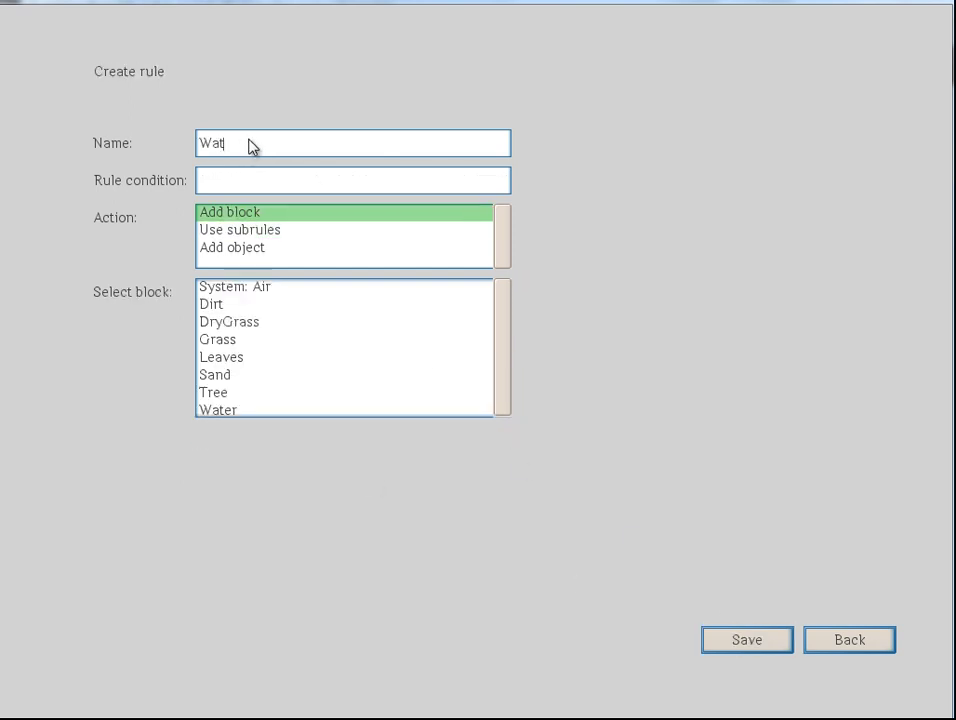
left_click(866, 646)
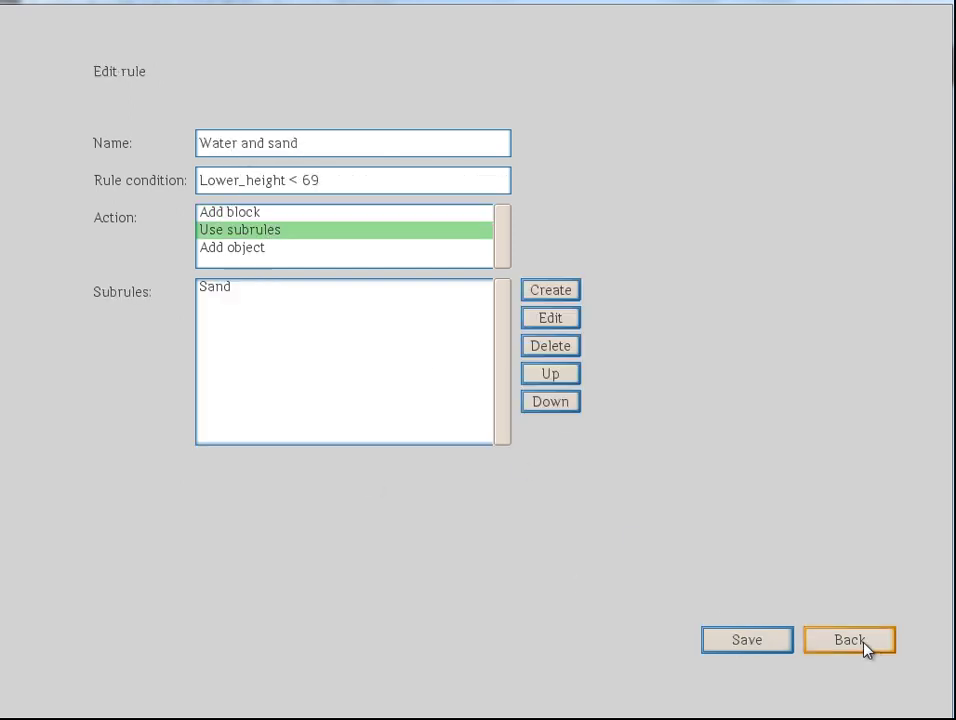
- Create a Water subrule with the condition Lower_height < 67 && Height < 67 && Height > Lower_height and the Water block, saving it and its parent rule
left_click(565, 291)
left_click(252, 150)
type("Water")
left_click(226, 411)
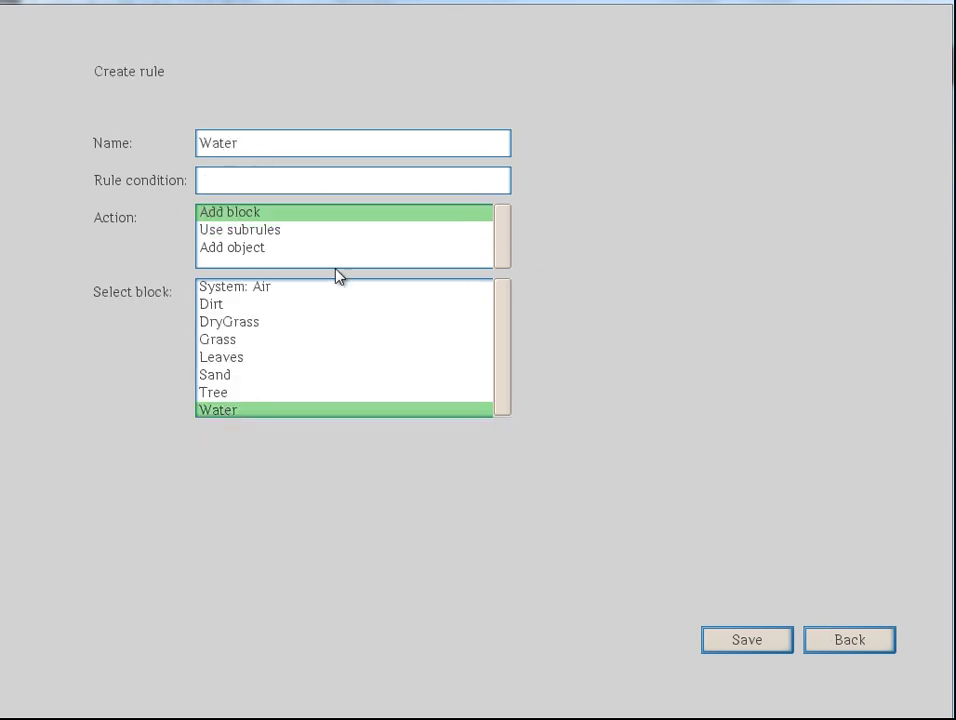
left_click(240, 186)
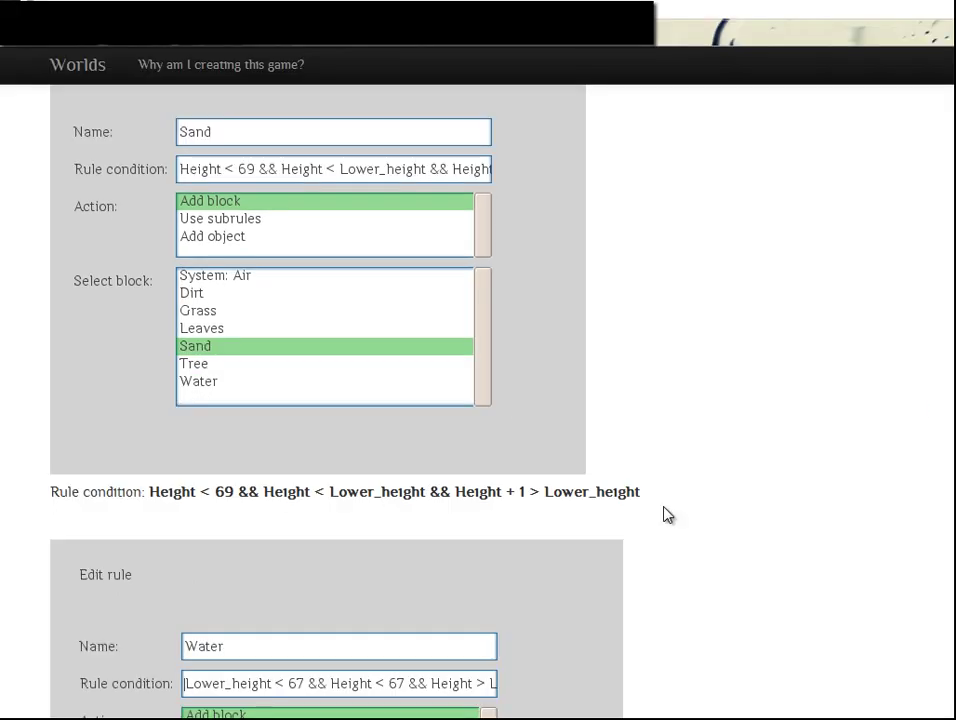
scroll(666, 514, "down", 4)
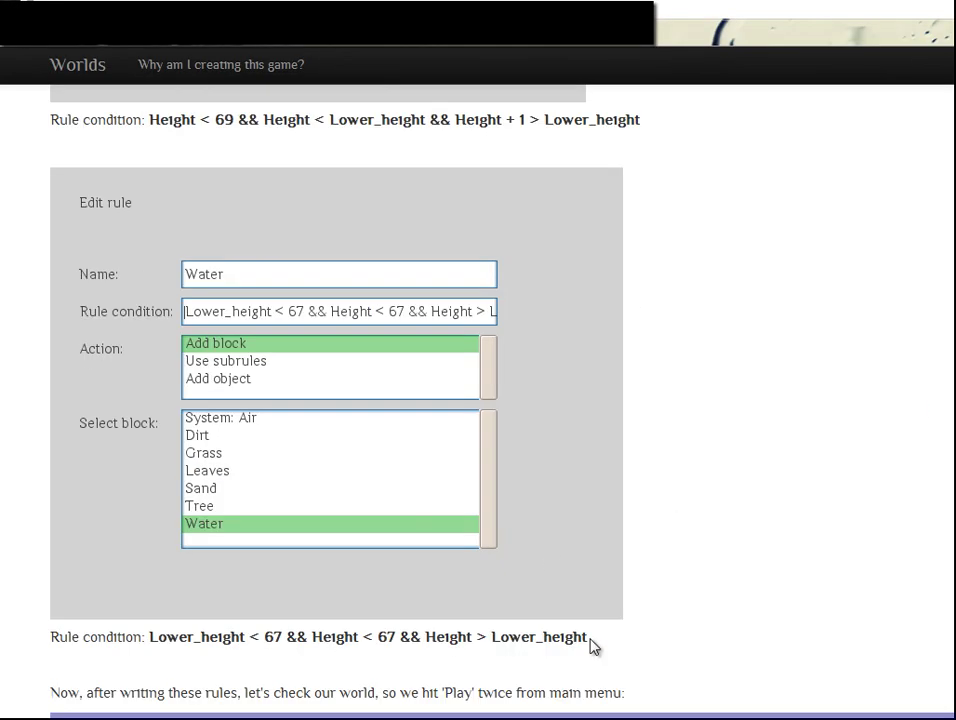
left_click_drag(587, 637, 149, 637)
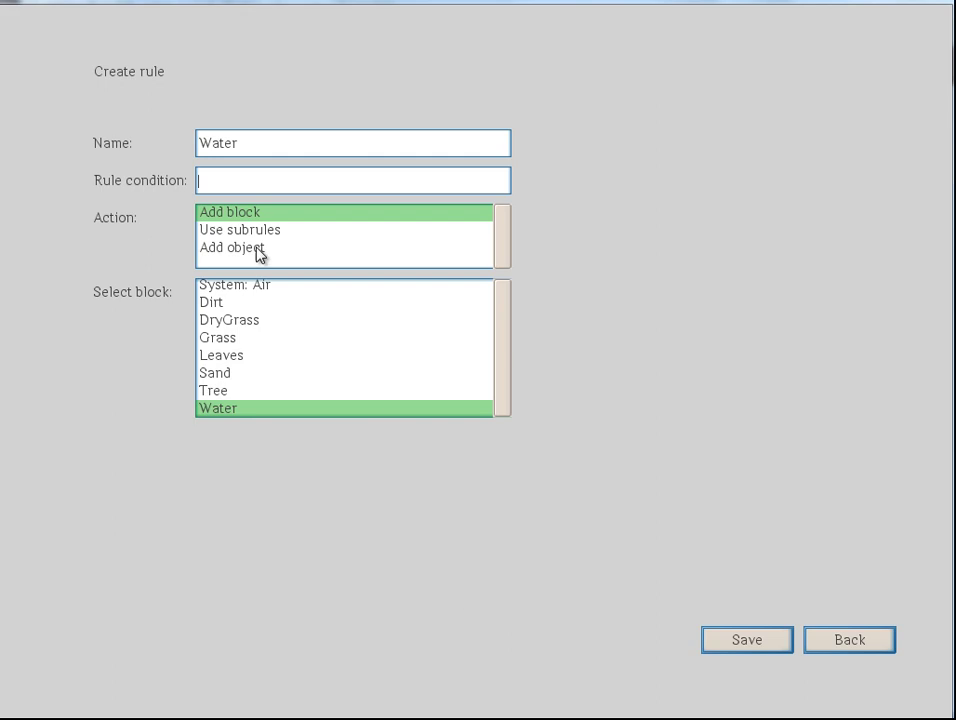
type("Lower_height < 67 && Height < 67 && Height > Lower_height")
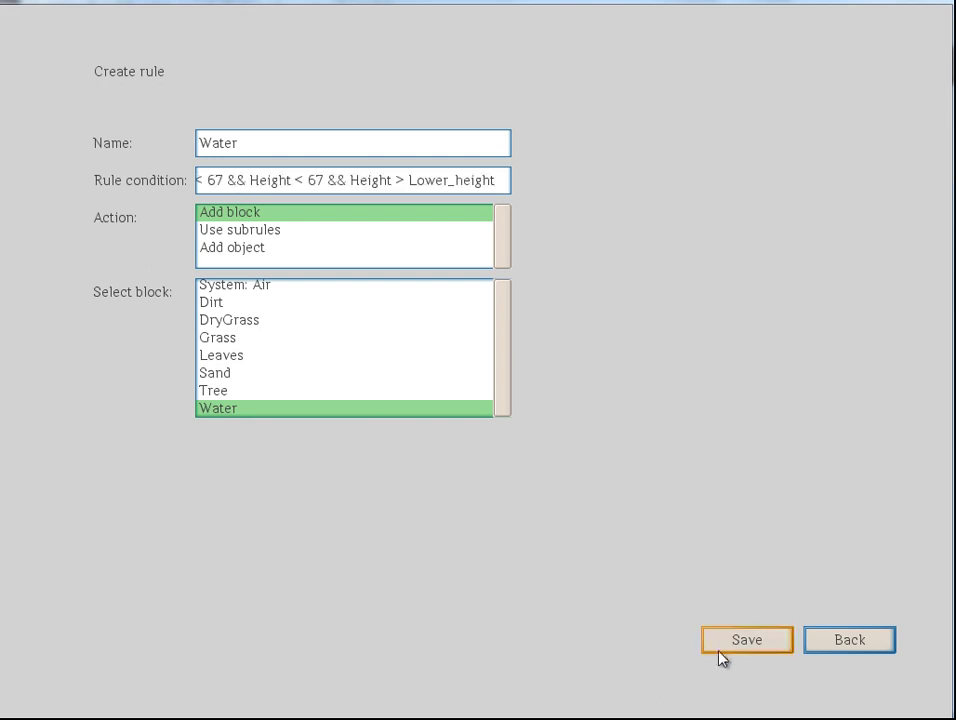
left_click(745, 638)
left_click(752, 648)
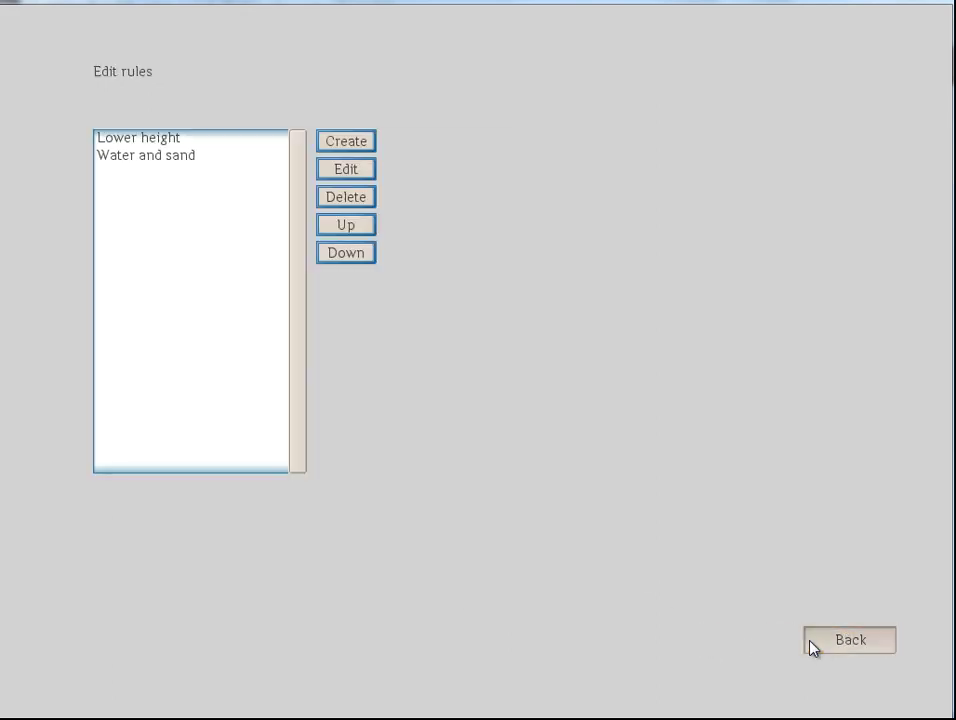
- Save the Natural world and start a test game from the main menu
left_click(828, 644)
left_click(760, 642)
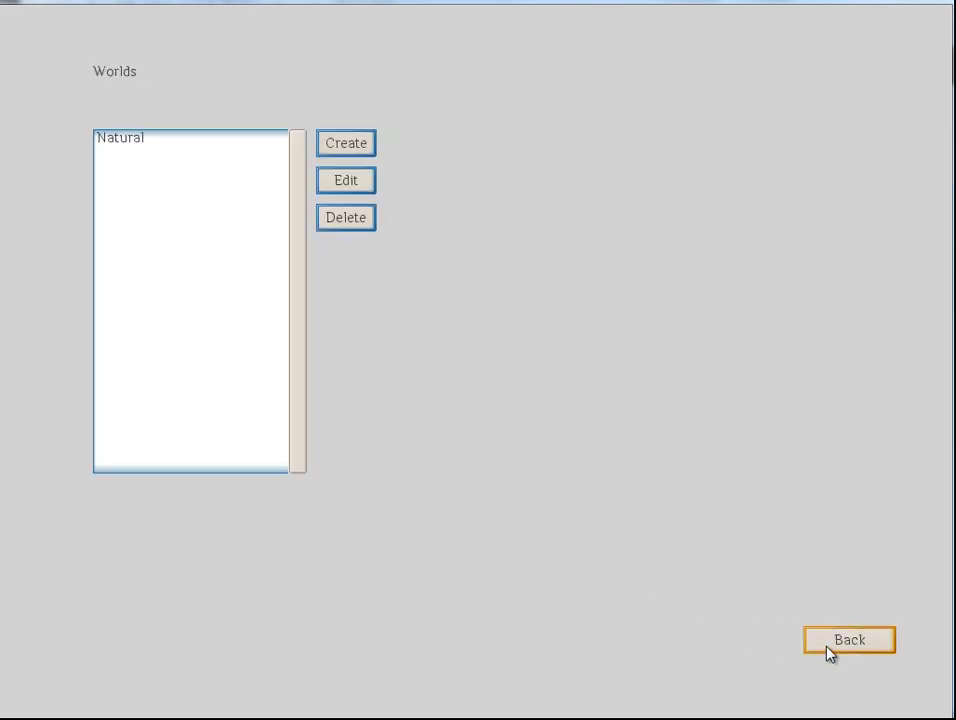
left_click(834, 646)
left_click(527, 651)
left_click(325, 212)
left_click(617, 648)
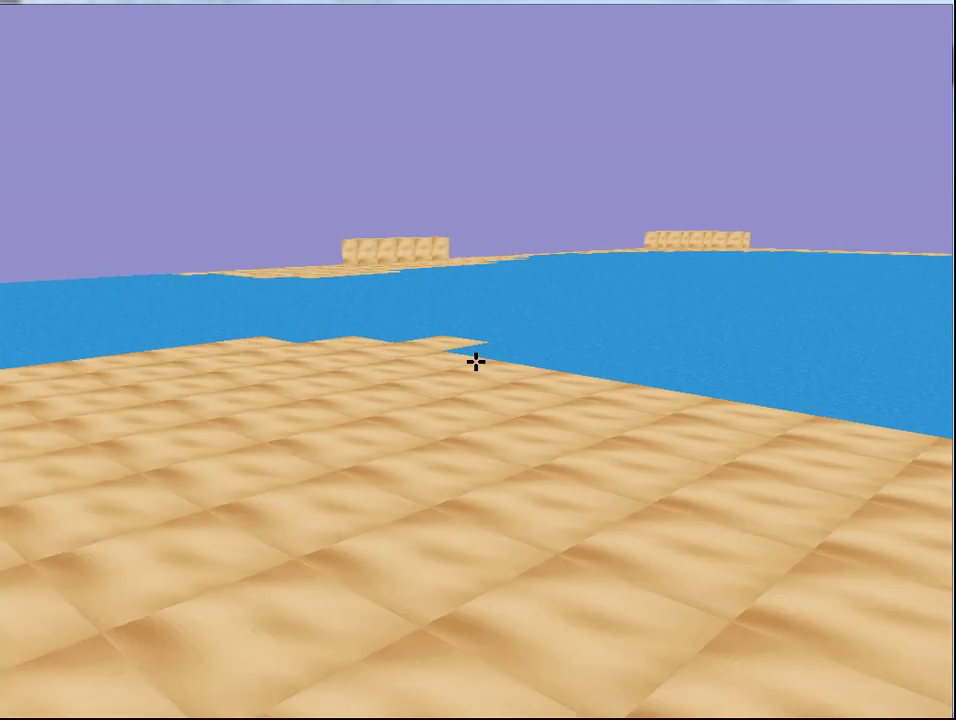
- Walk over the water and sand terrain and dig into the sand to inspect the layers
key("w")
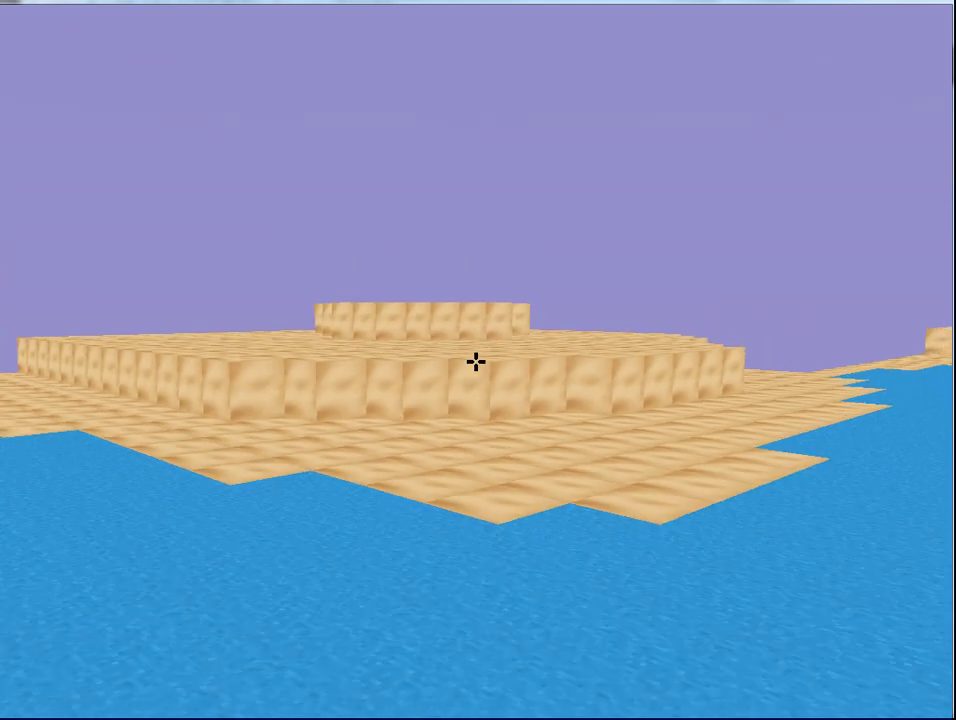
key("w")
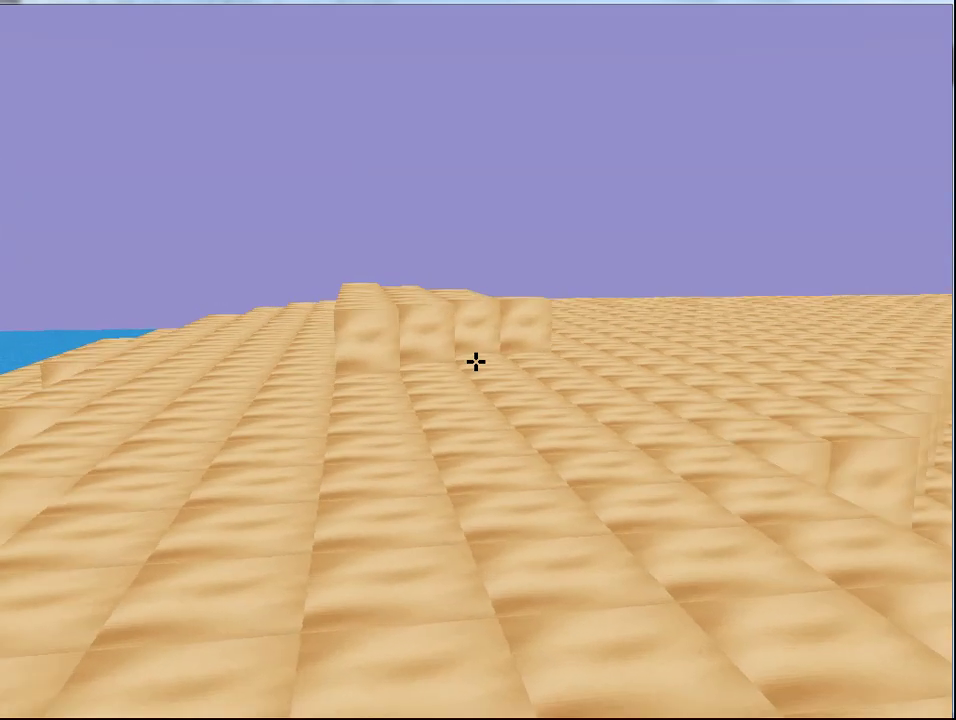
key("w")
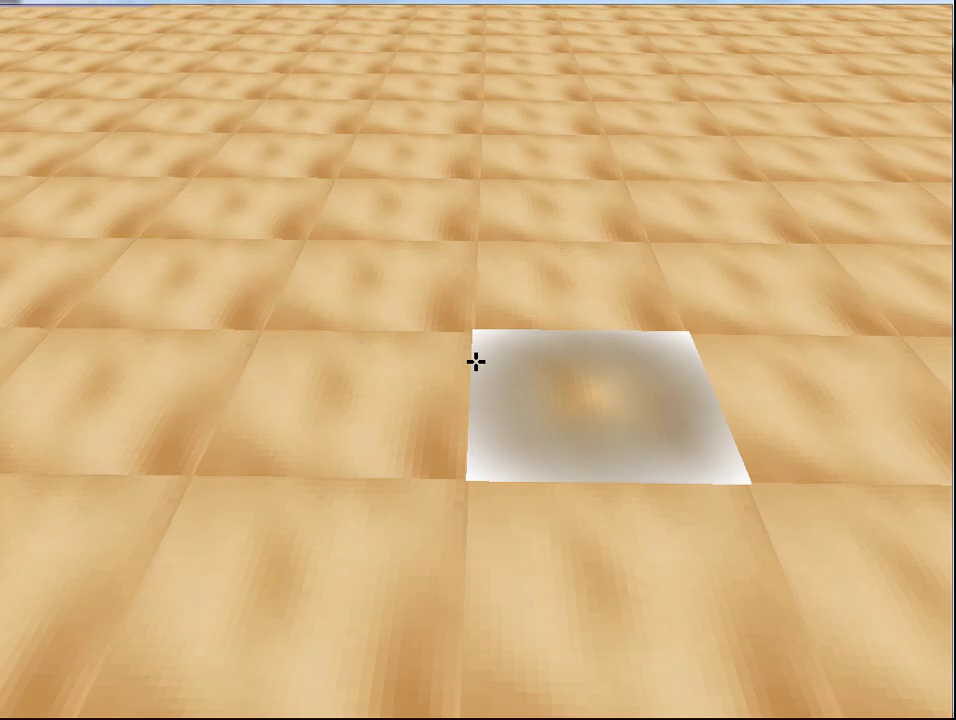
left_click(476, 361)
key("w")
left_click(476, 361)
left_click(476, 361)
left_click(476, 361)
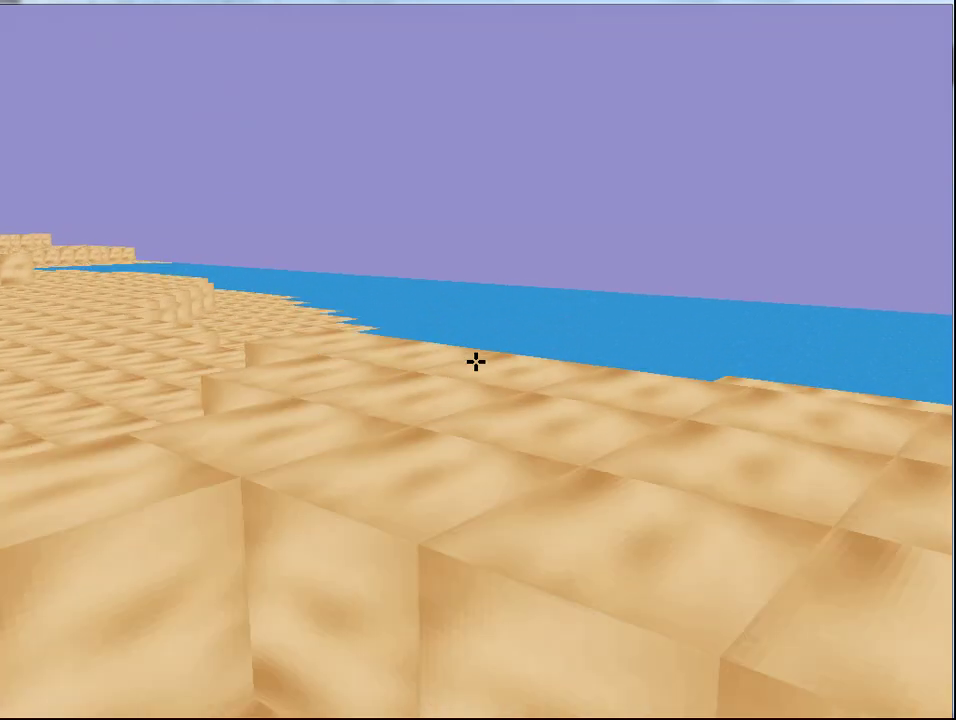
- Cross the water to the grass-topped sand island and dig there to inspect its blocks
key("w")
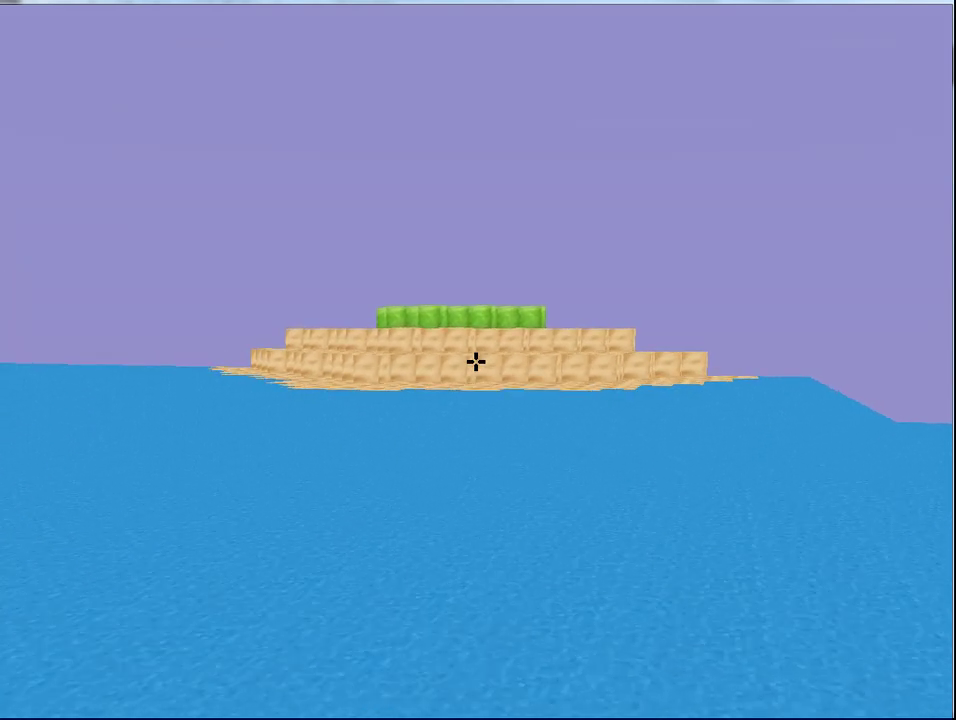
key("w")
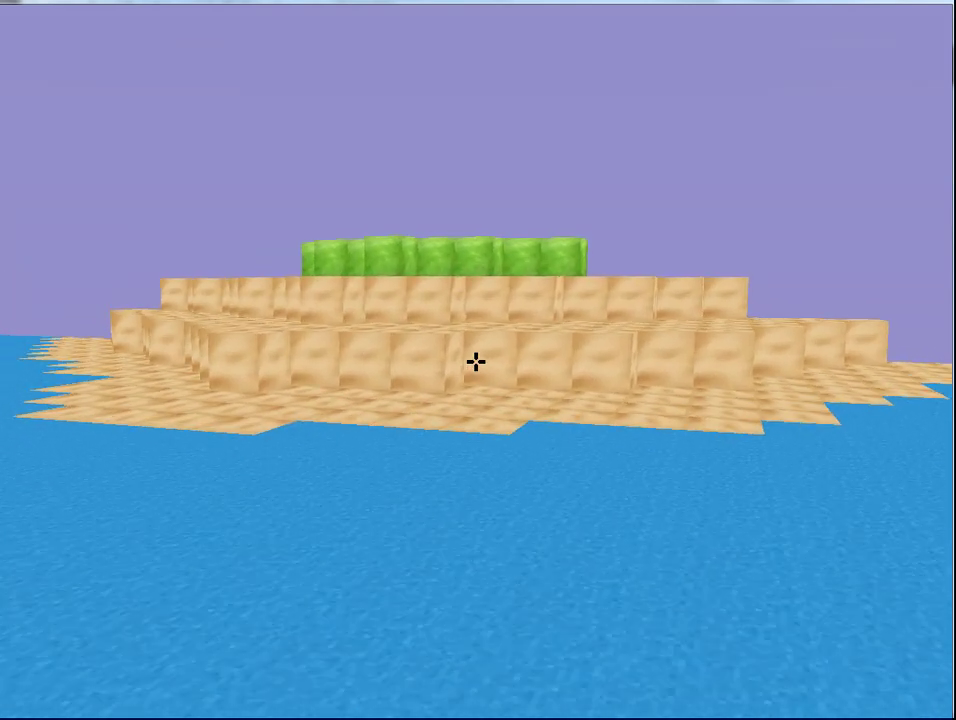
key("w")
right_click(476, 362)
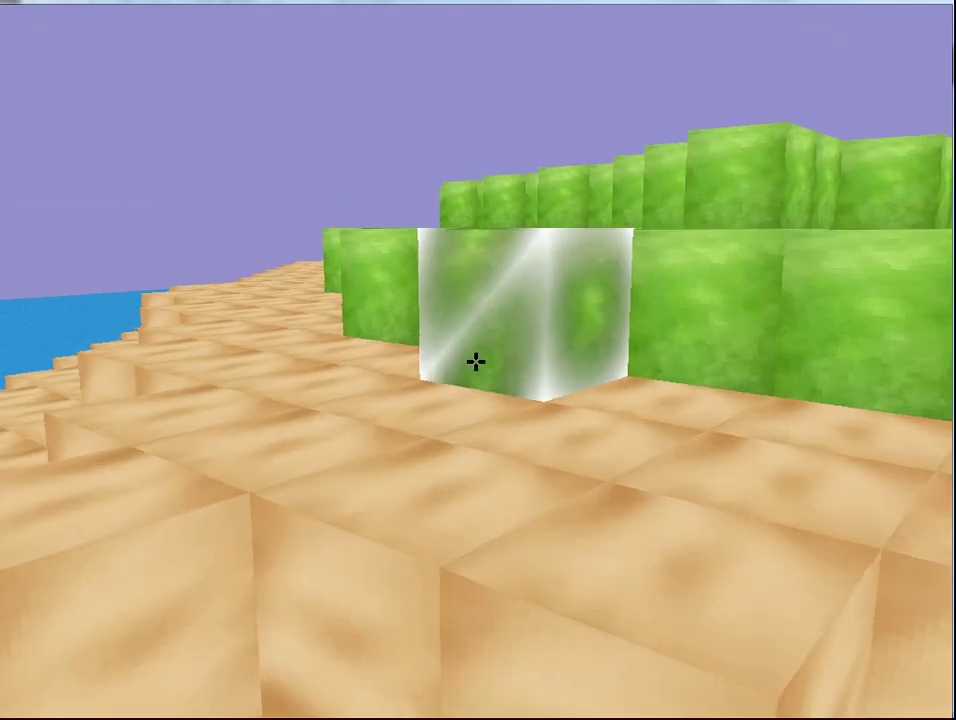
key("w")
left_click(476, 362)
left_click(476, 362)
left_click(476, 362)
left_click(476, 362)
key("s")
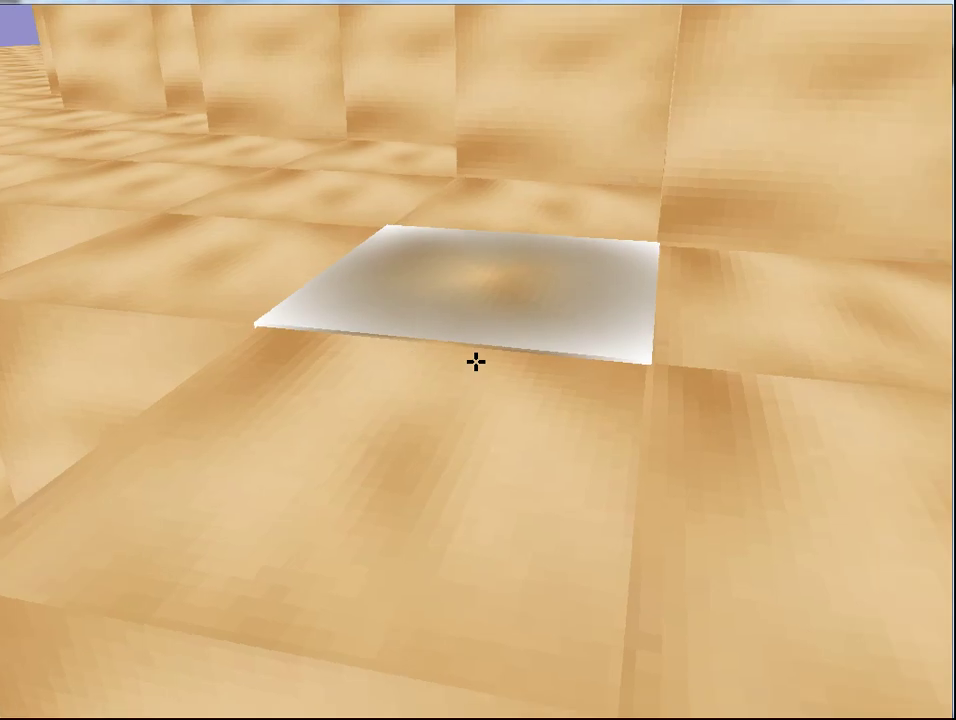
- Leave the test game and open the Natural world's rules for editing
key("Escape")
left_click(700, 645)
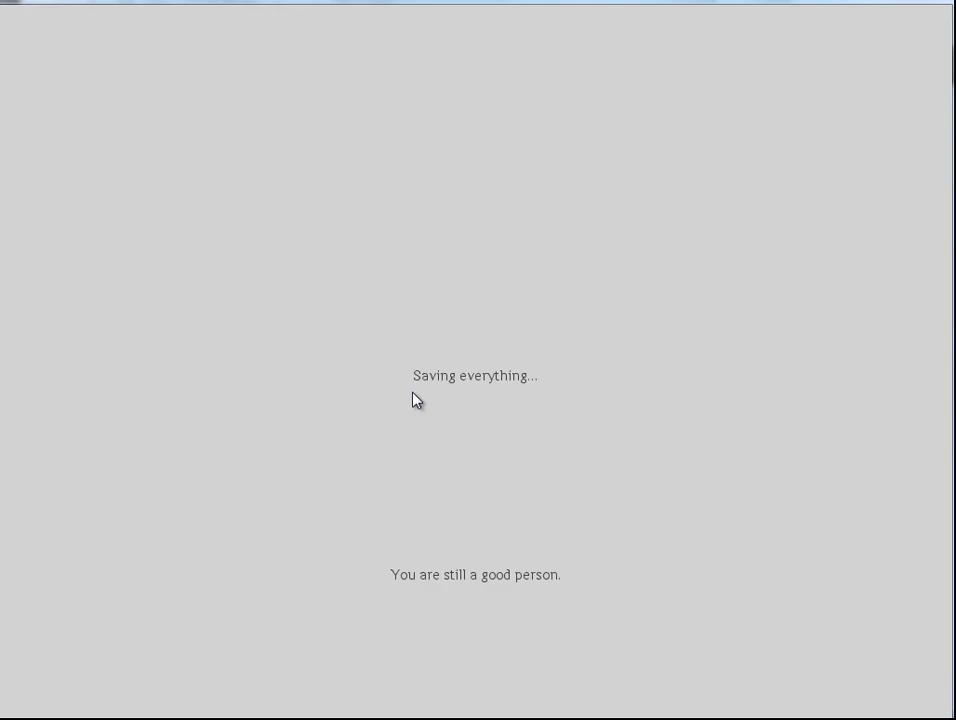
left_click(625, 643)
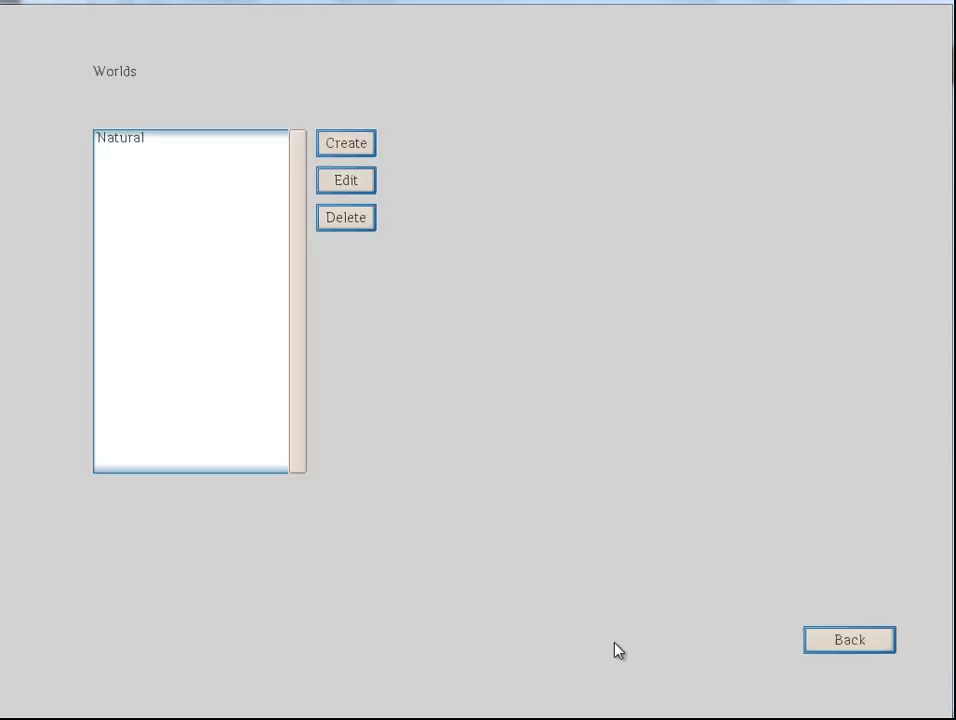
left_click(180, 150)
left_click(336, 184)
left_click(178, 332)
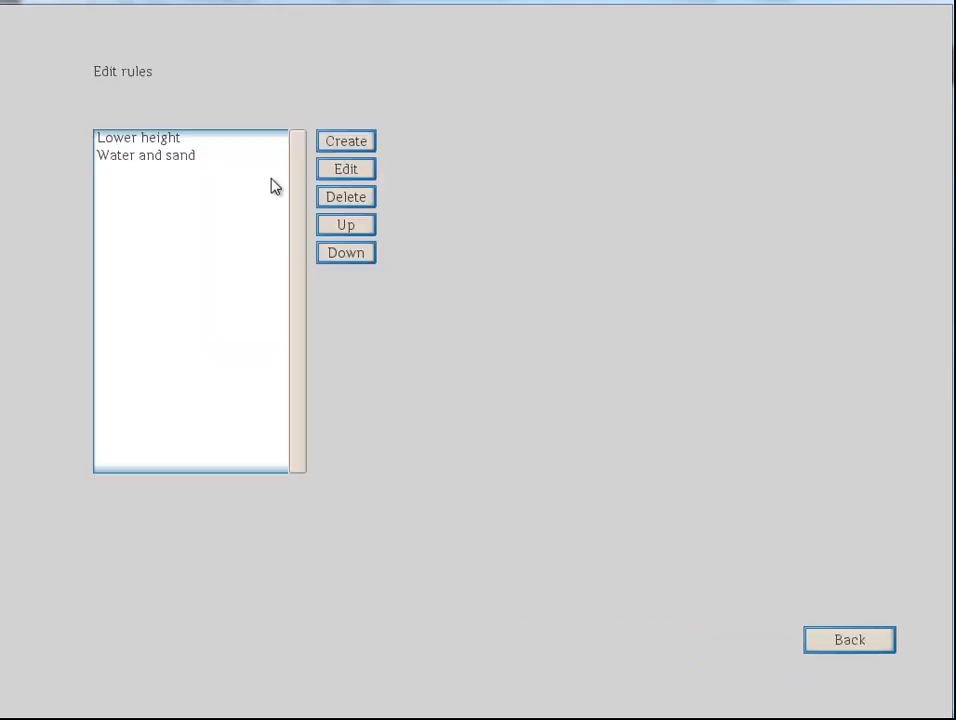
- Create a rule named Upper height with the condition Height < [Upper height] && Caves < 0.2 and the action Use subrules, and save it
left_click(340, 142)
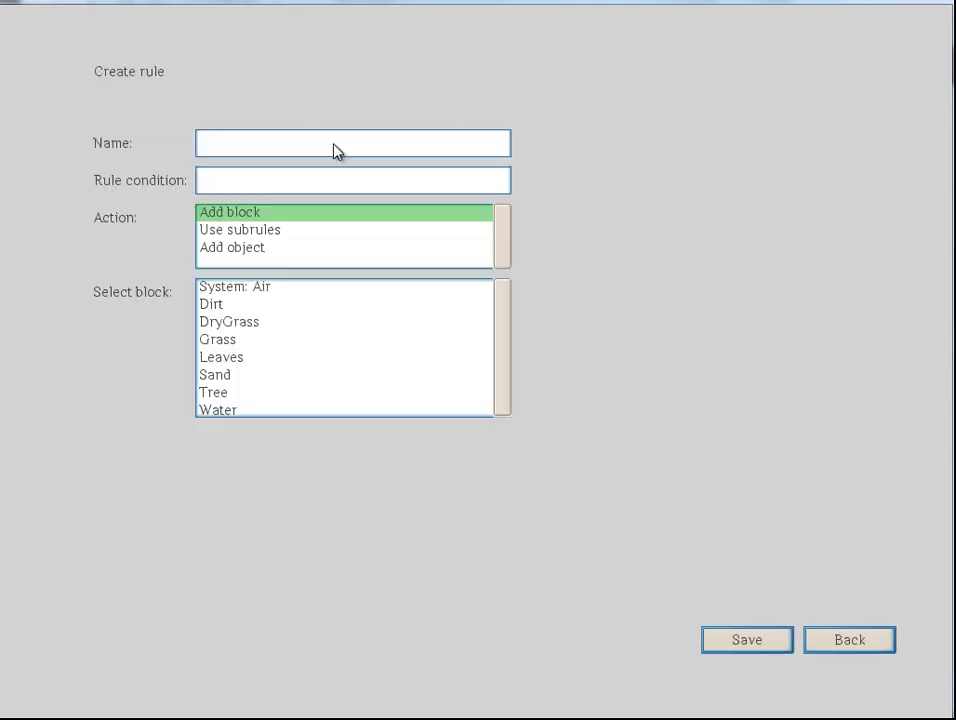
left_click(229, 150)
type("Upper height")
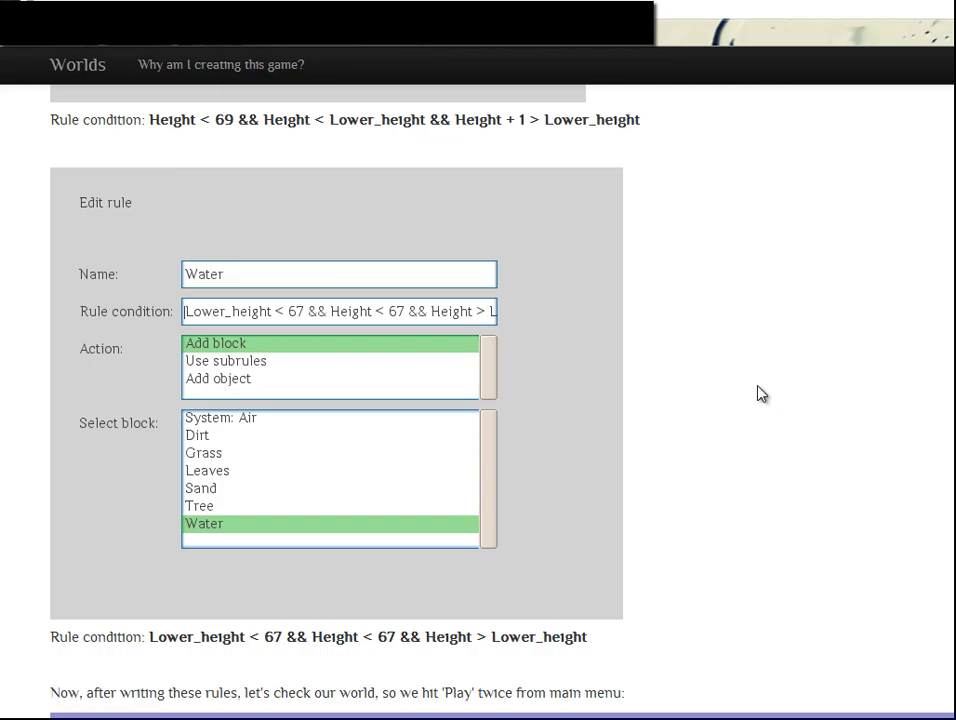
scroll(757, 393, "down", 10)
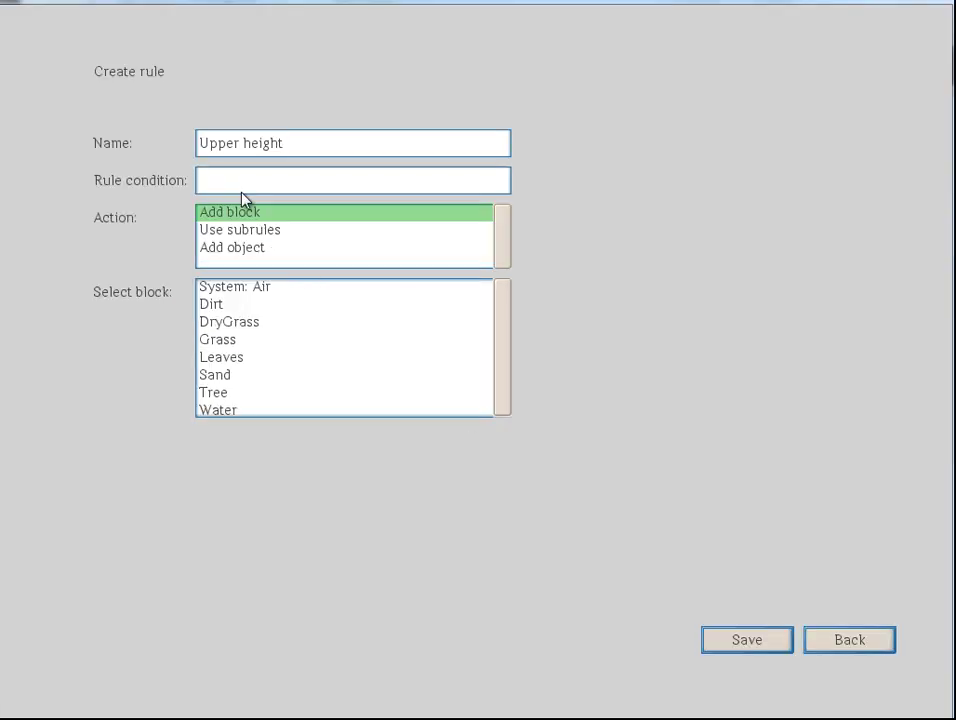
left_click(245, 188)
type("Height < [Upper height] && Ca")
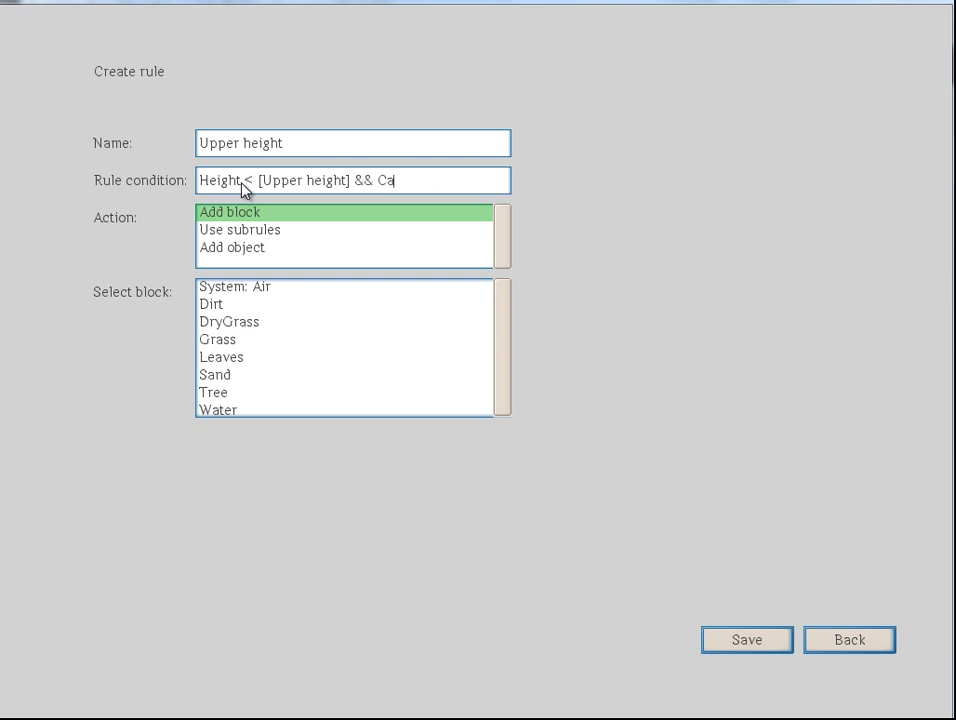
type("ves < 0.2")
left_click(281, 232)
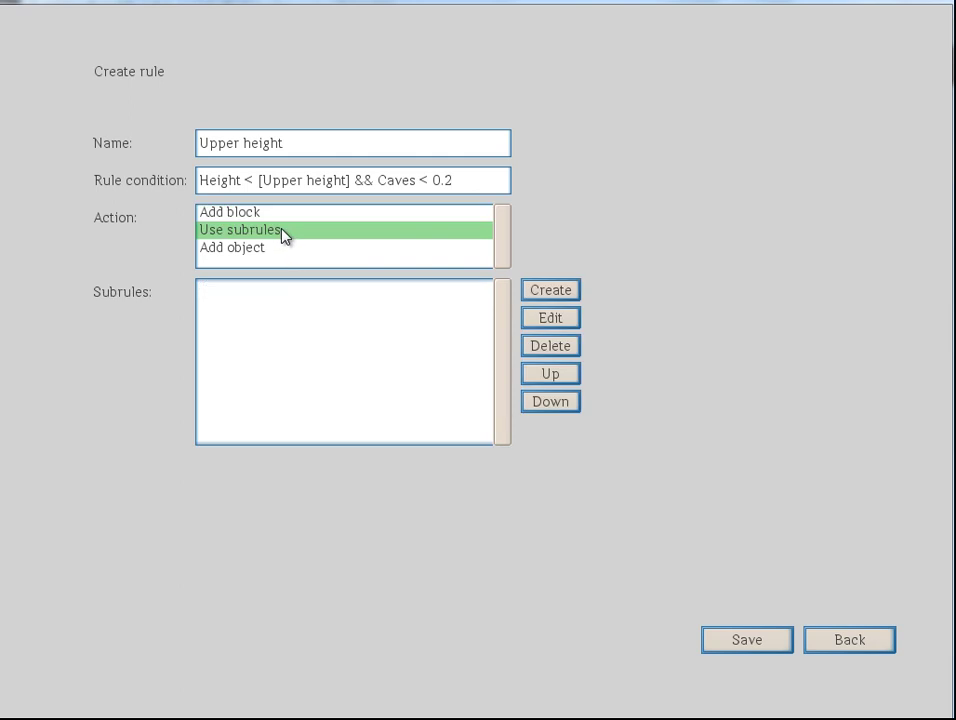
left_click(760, 637)
- Open the Upper height rule for editing and start a new subrule named Dirt
left_click(188, 175)
left_click(337, 170)
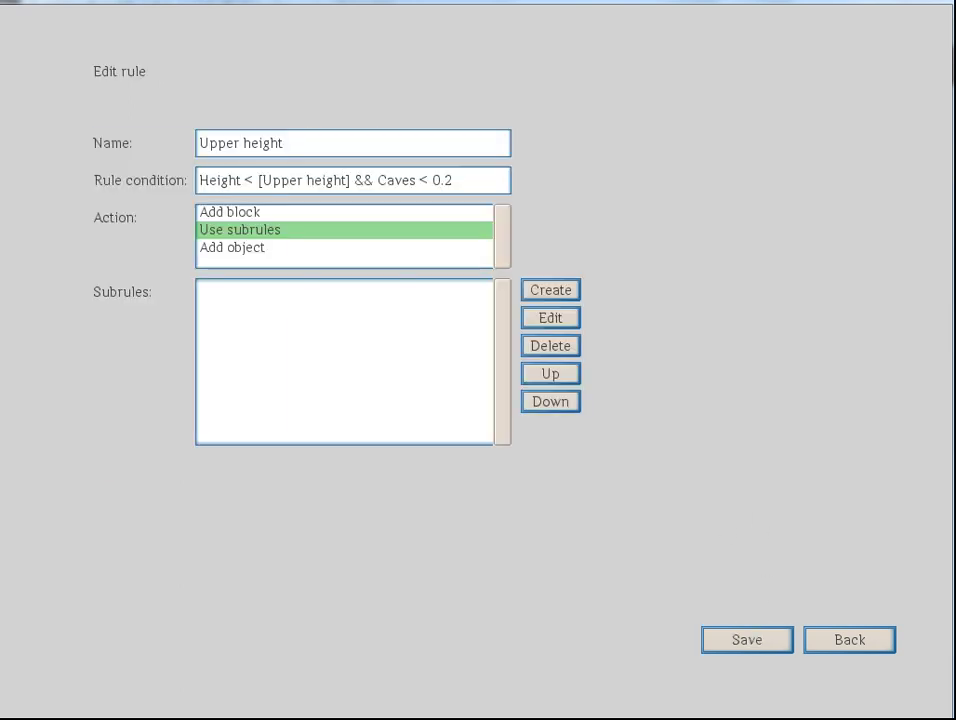
left_click(545, 290)
left_click(252, 149)
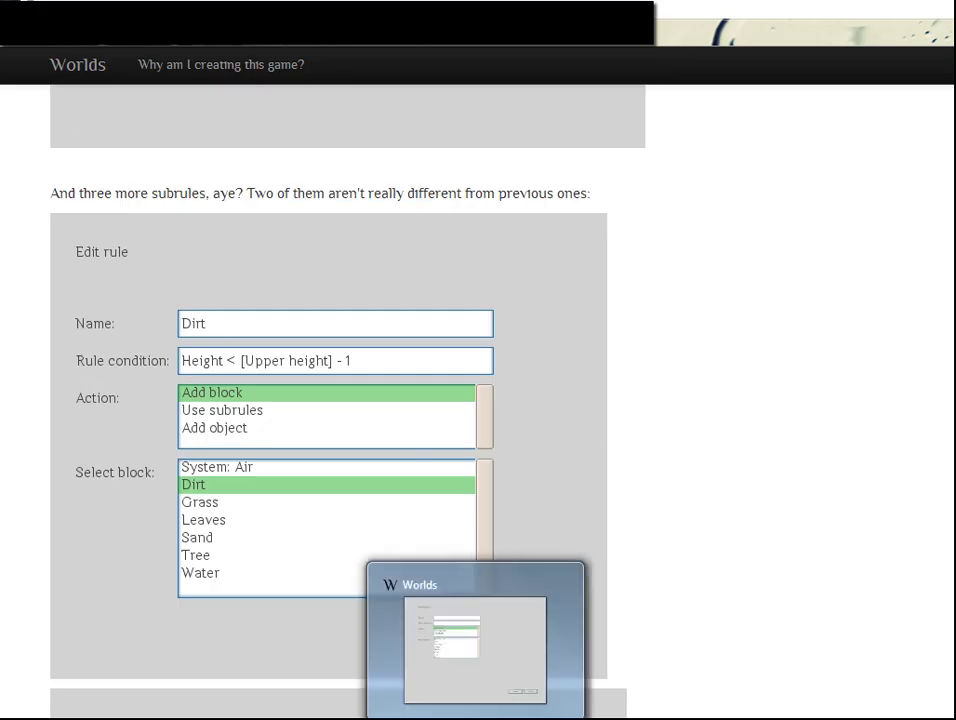
left_click(480, 683)
type("Dirt")
left_click(270, 182)
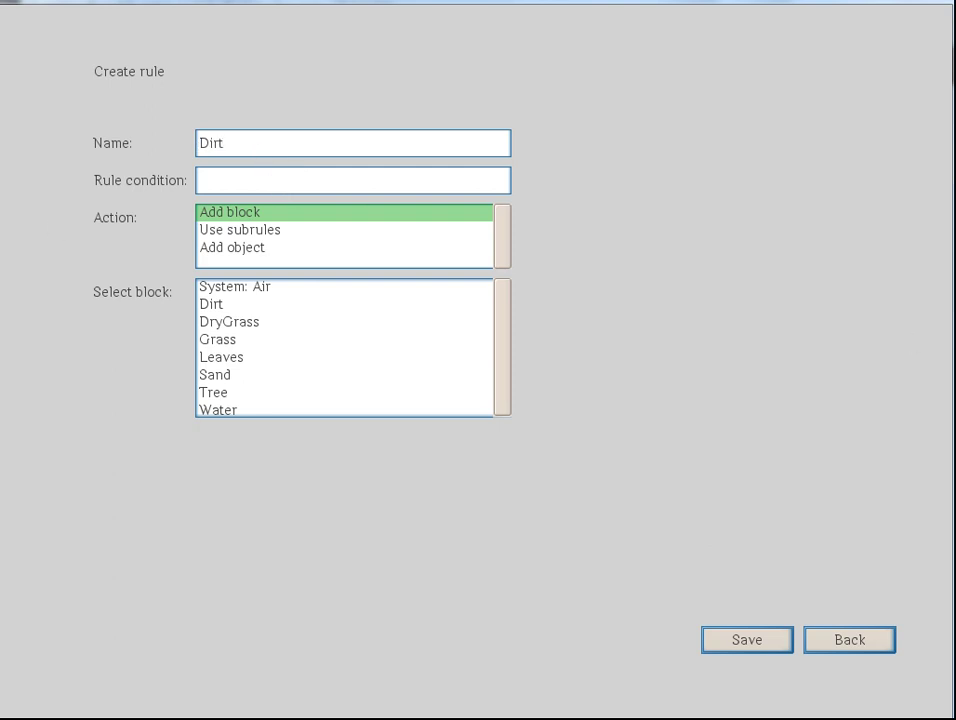
- Give the Dirt subrule the condition Height < [Upper height] - 1, make it add the Dirt block, and save it
key("alt+Tab")
key("alt+Tab")
type("Height < [Upper height]]")
key("BackSpace")
key("BackSpace")
type("] - 1")
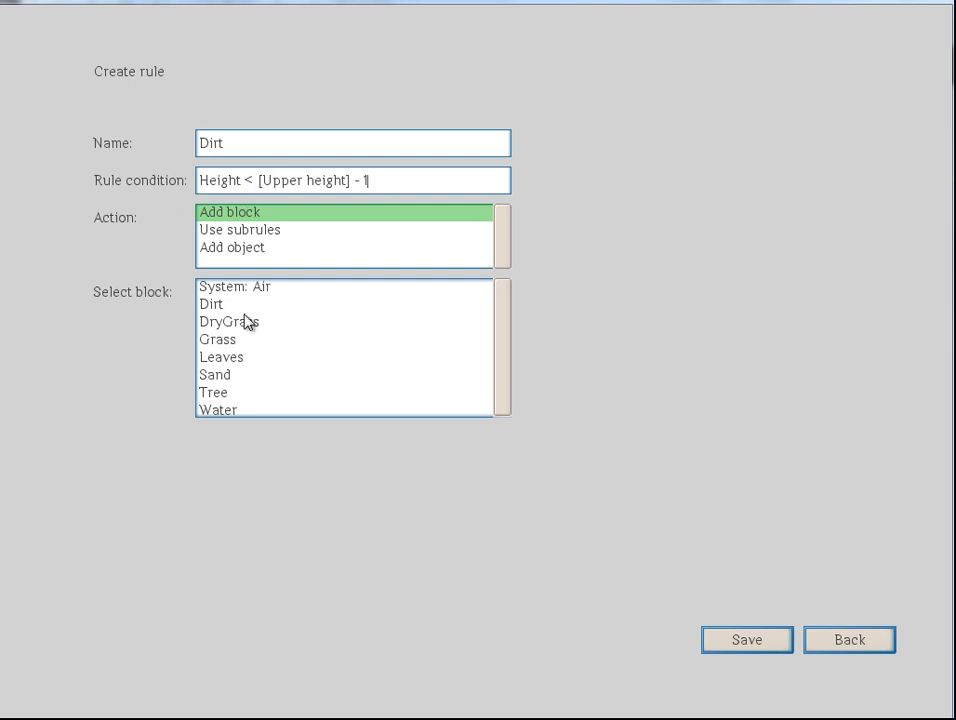
left_click(231, 337)
left_click(231, 304)
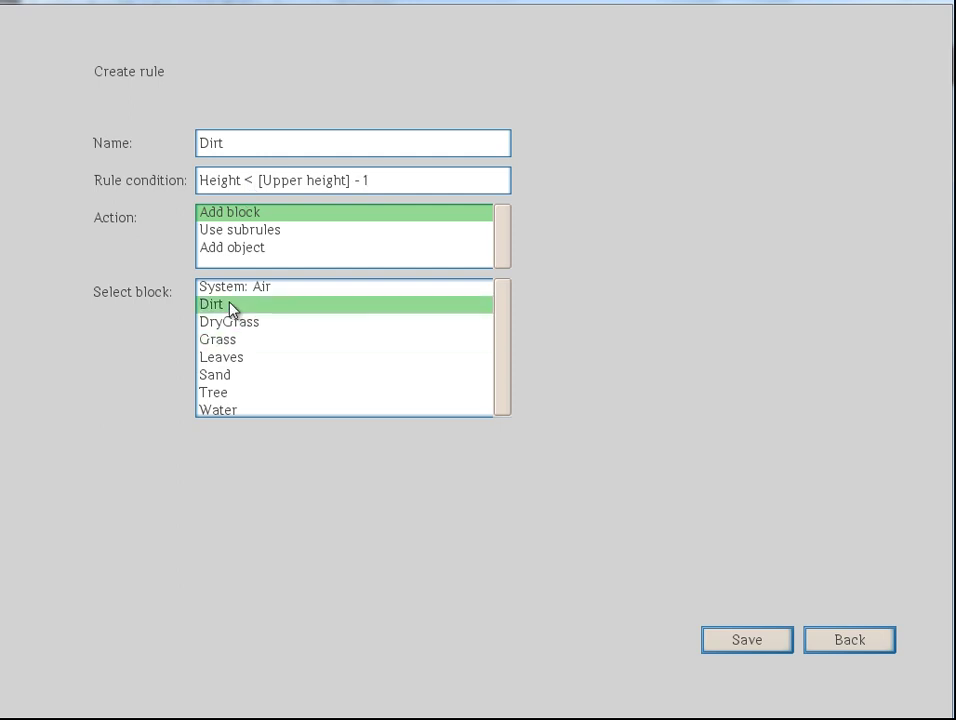
left_click(743, 636)
- Create a subrule named Grass with the condition Height > [Upper height] - 1 that adds the Grass block, and save it
left_click(530, 291)
type("Grass")
left_click(258, 180)
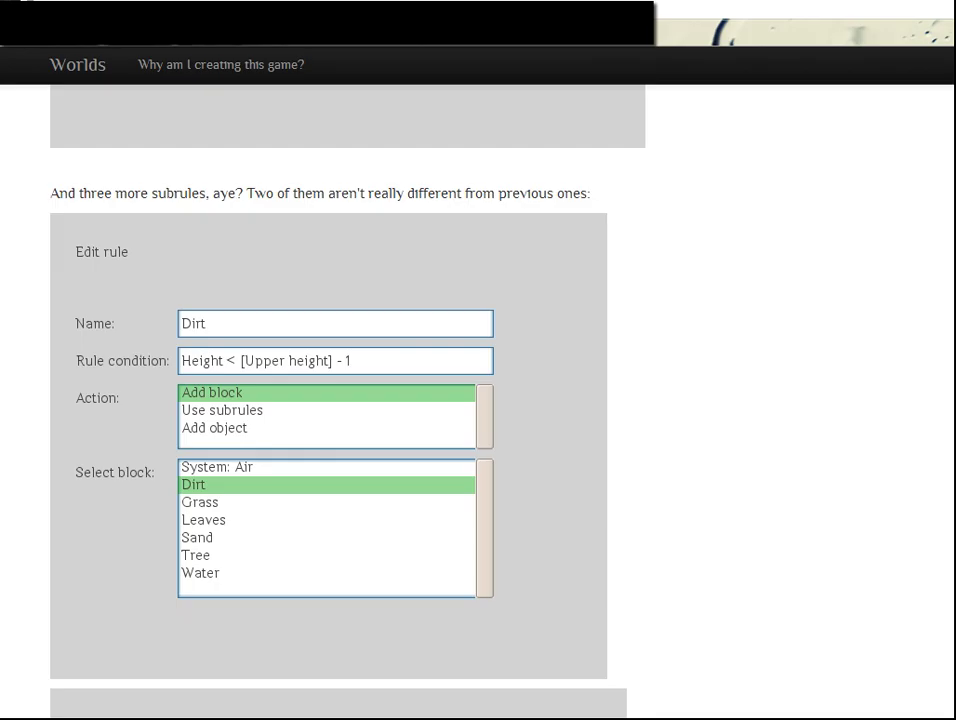
scroll(764, 388, "down", 3)
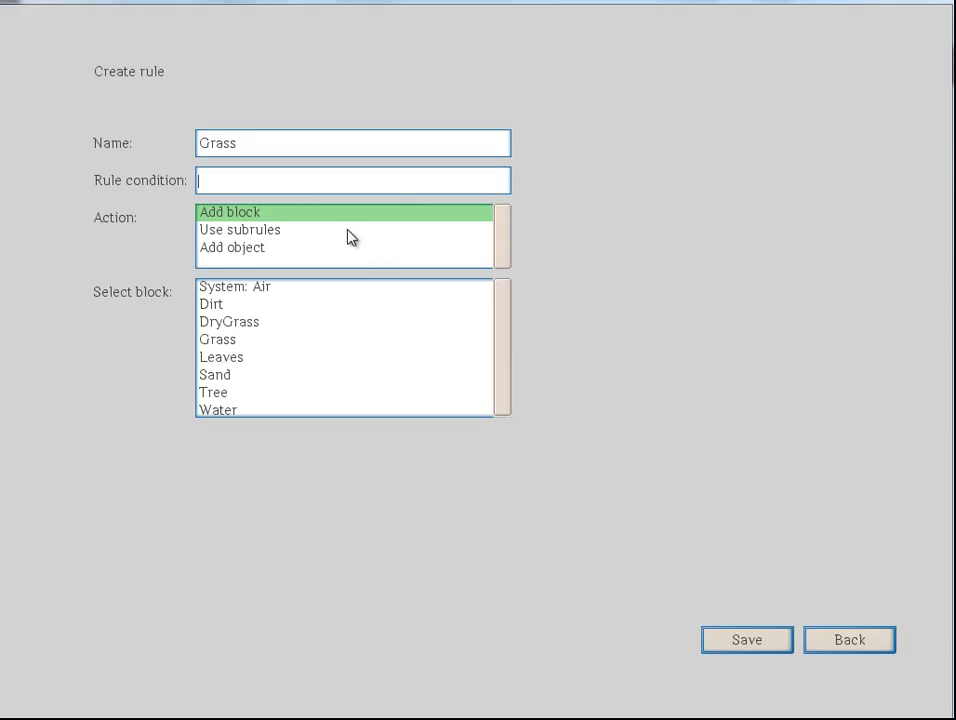
type("Height > 4")
key("BackSpace")
type("er height")
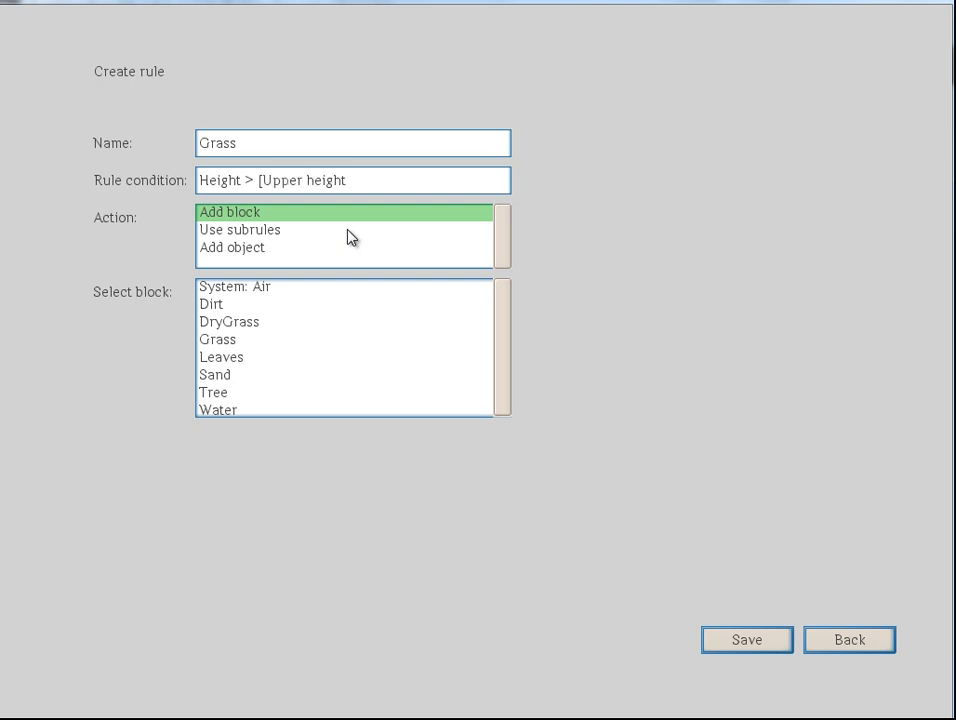
type("] - 1")
left_click(240, 339)
left_click(755, 642)
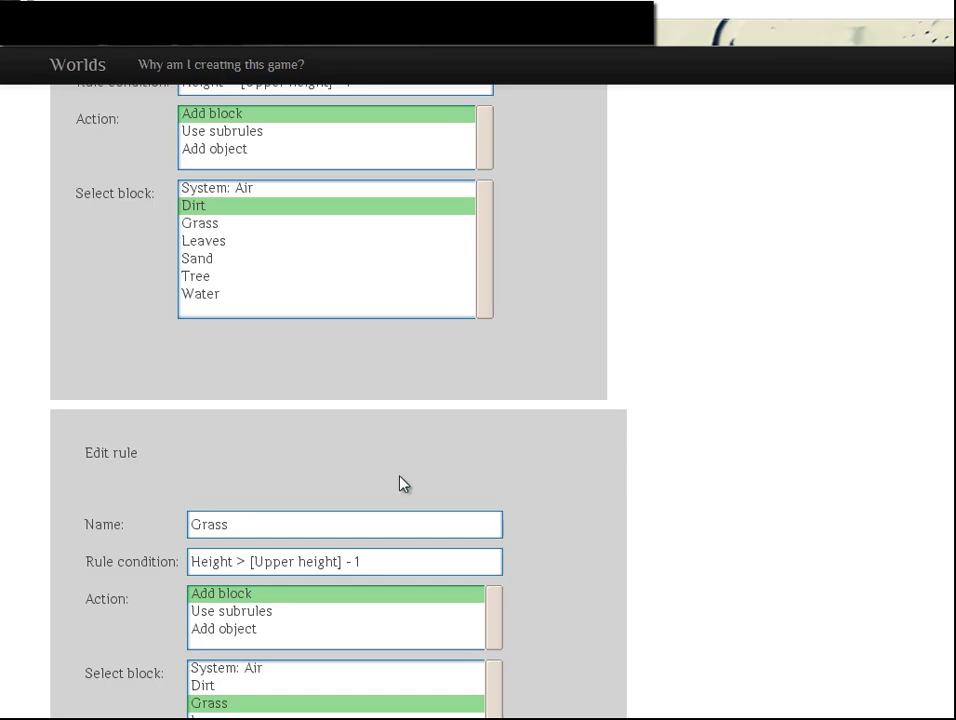
- Check the Tree rule in the web tutorial, then save the Upper height rule and return to the Natural world's settings
scroll(401, 484, "down", 7)
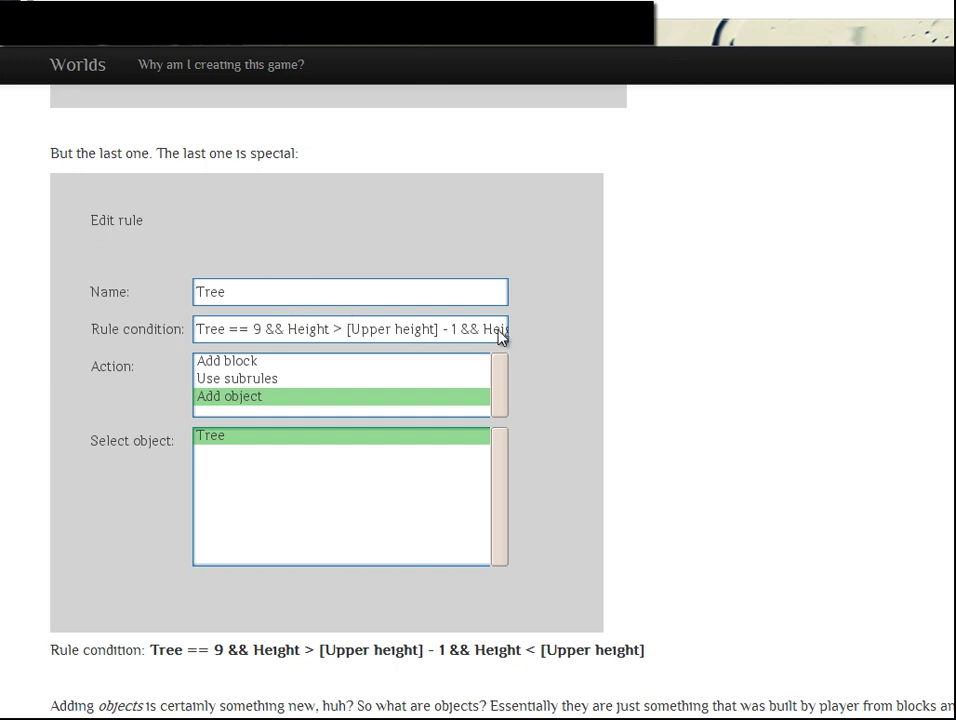
left_click_drag(646, 651, 158, 645)
left_click(645, 489)
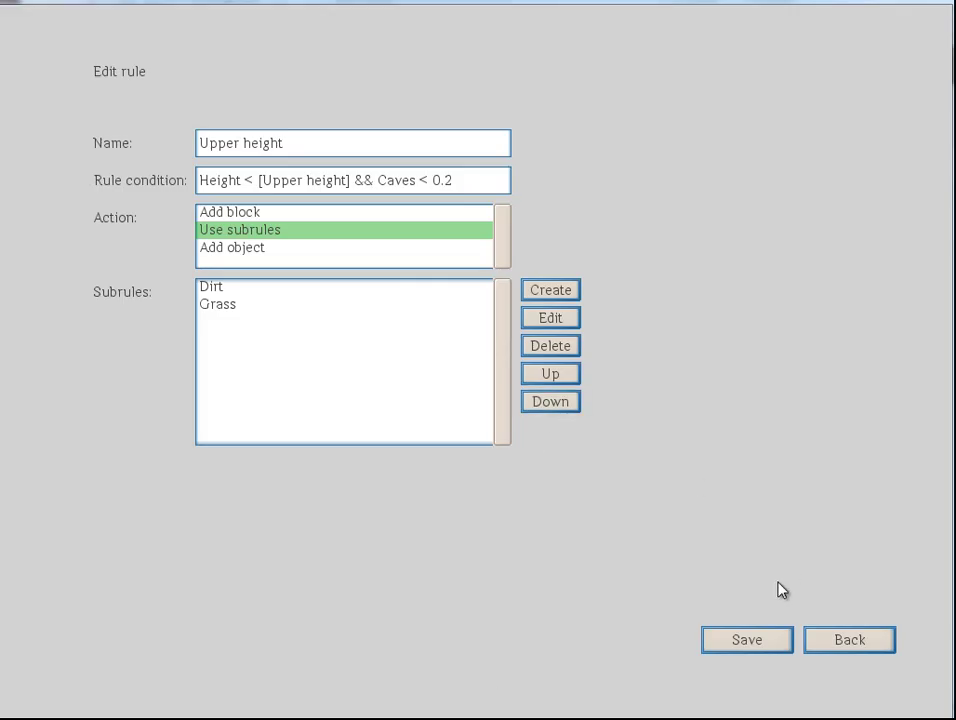
left_click(733, 645)
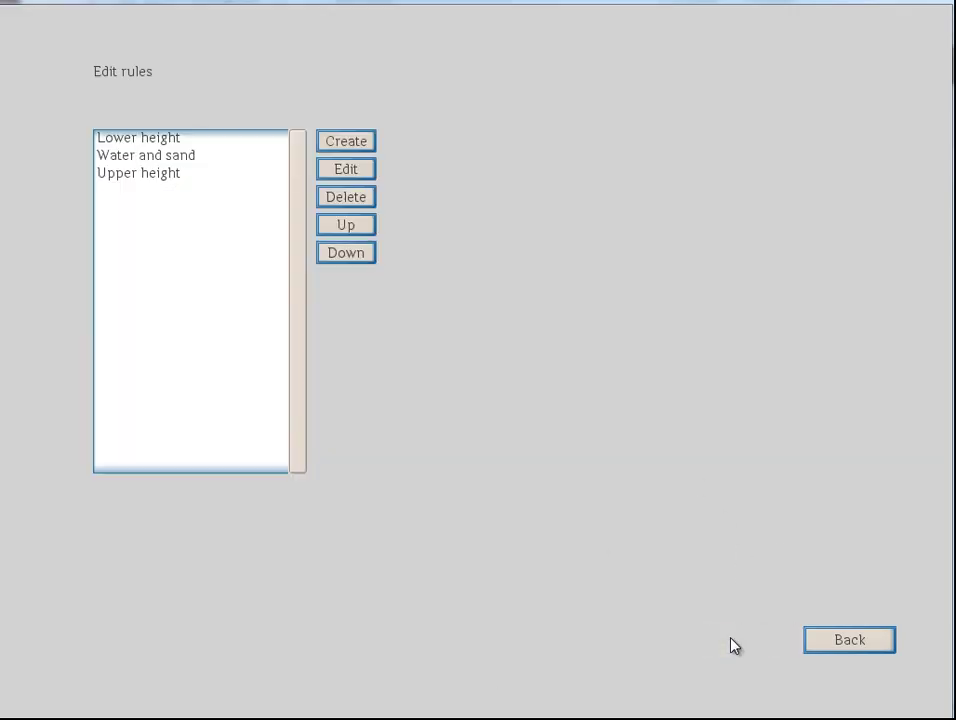
left_click(862, 643)
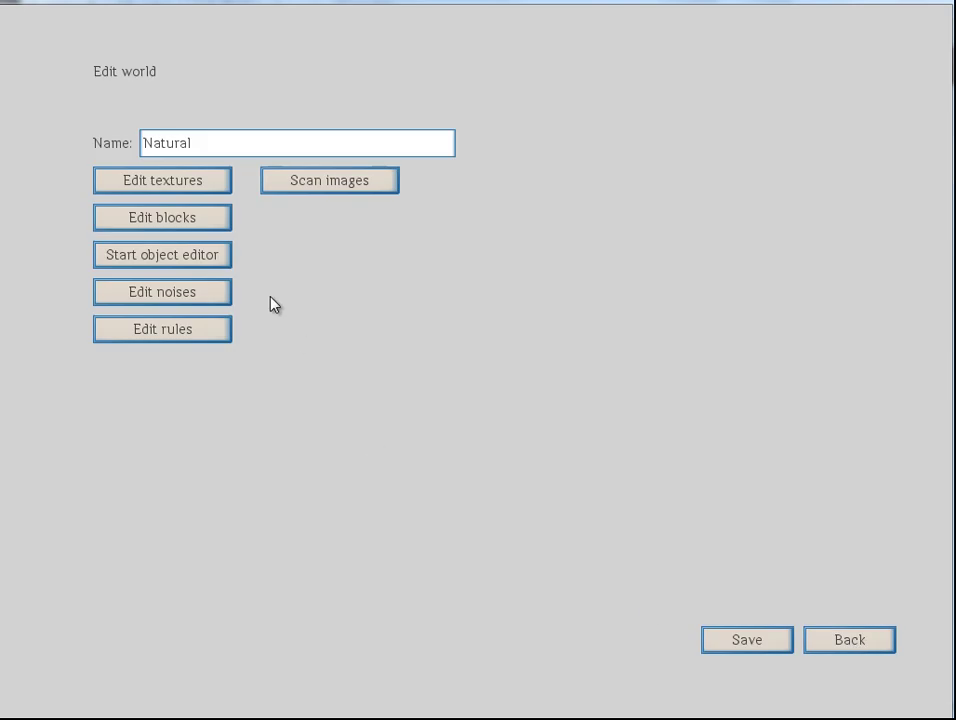
- Build a tree in the object editor with a trunk of Tree blocks and a crown of Leaves blocks
left_click(198, 262)
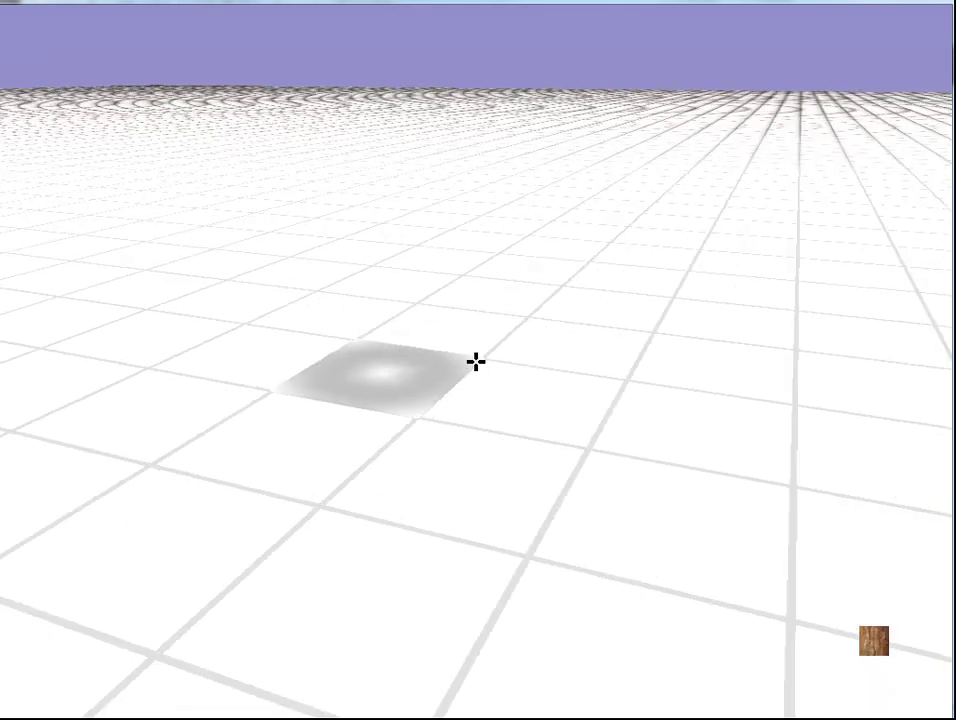
right_click(476, 362)
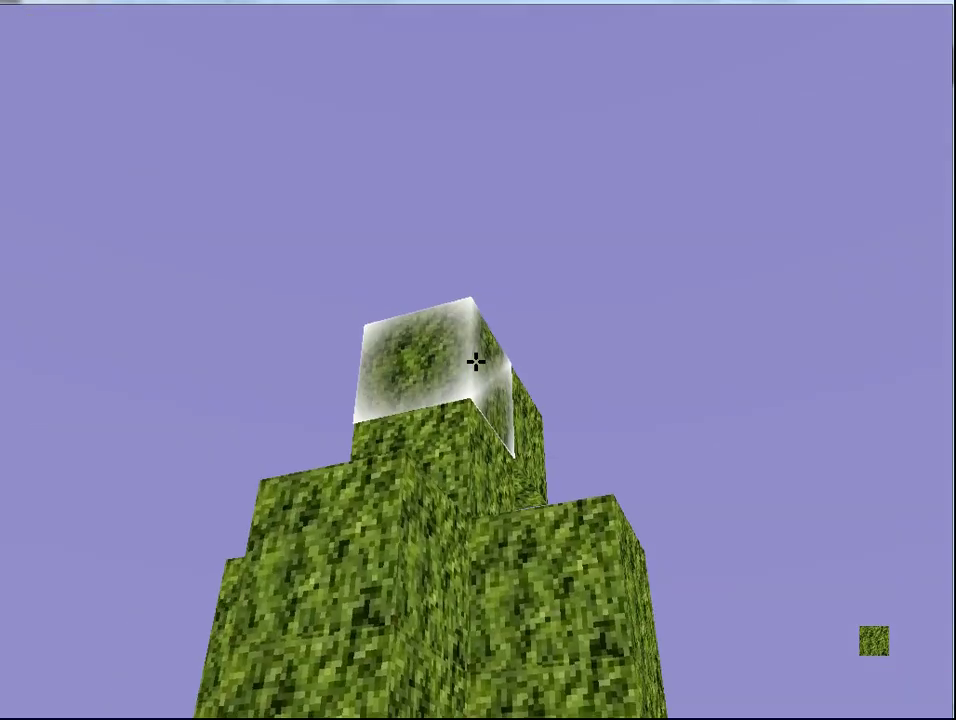
key("d")
right_click(476, 362)
left_click(476, 362)
right_click(476, 362)
right_click(476, 362)
key("a")
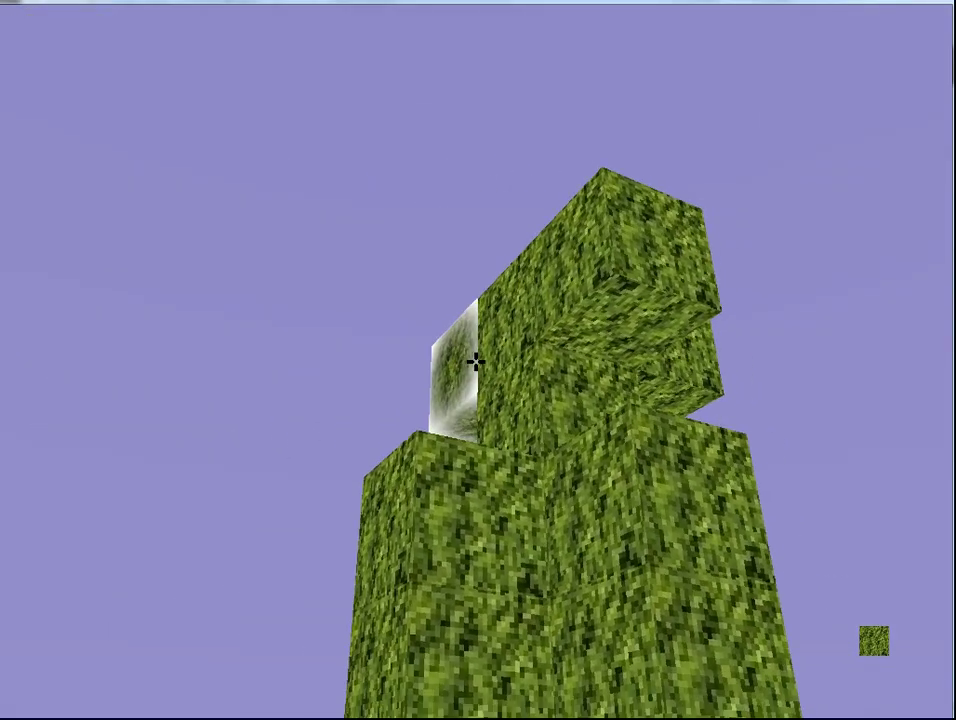
right_click(476, 362)
- Save the built object as Tree and return to the Natural world's settings
key("Escape")
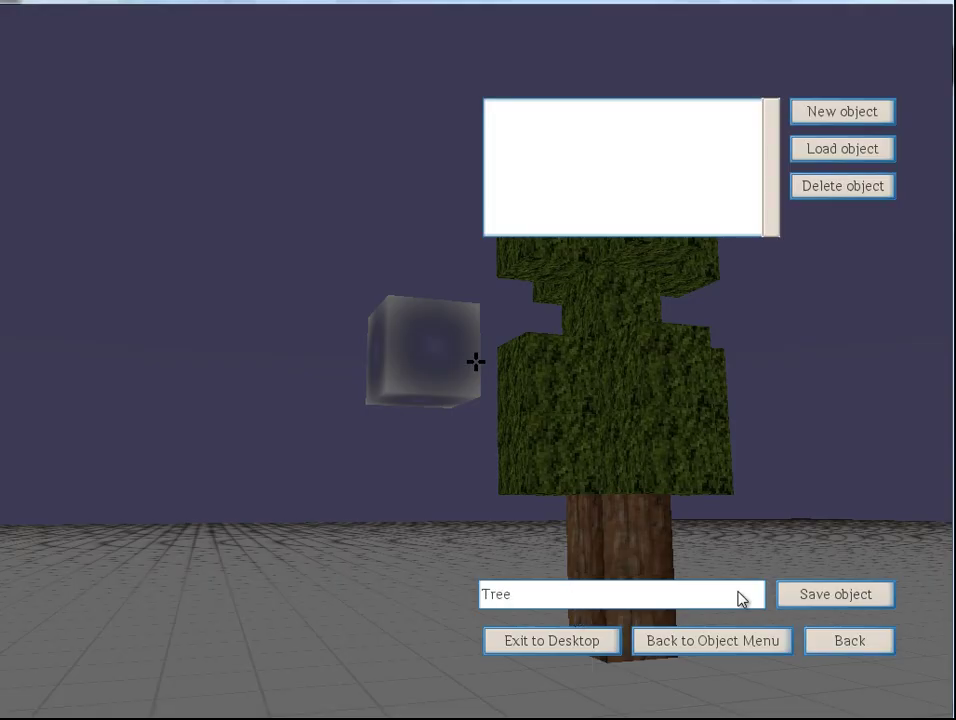
left_click(529, 110)
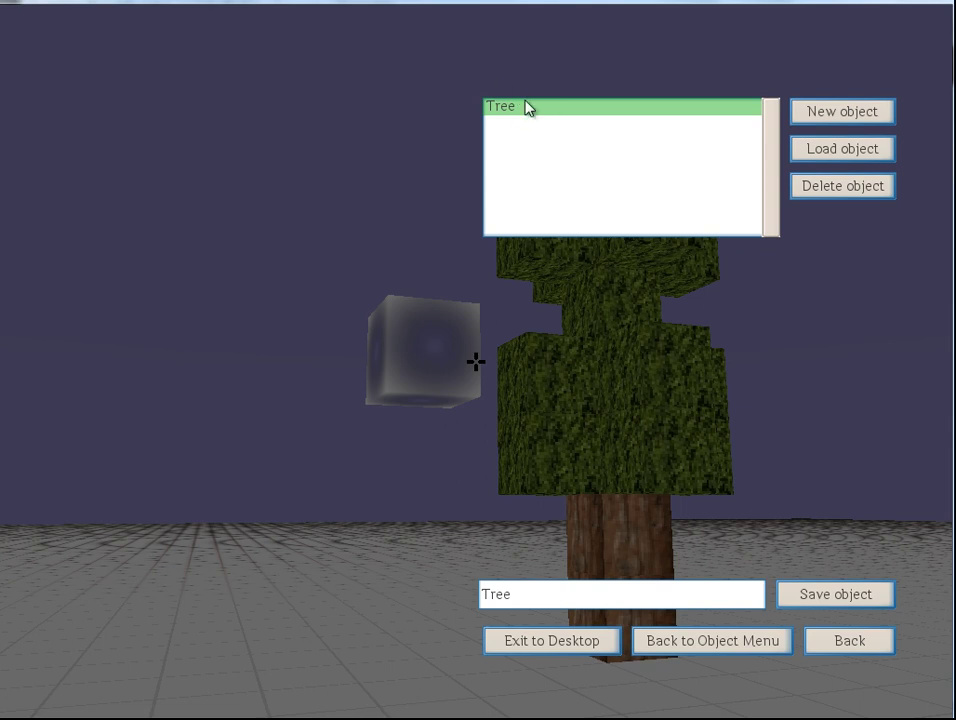
left_click(715, 640)
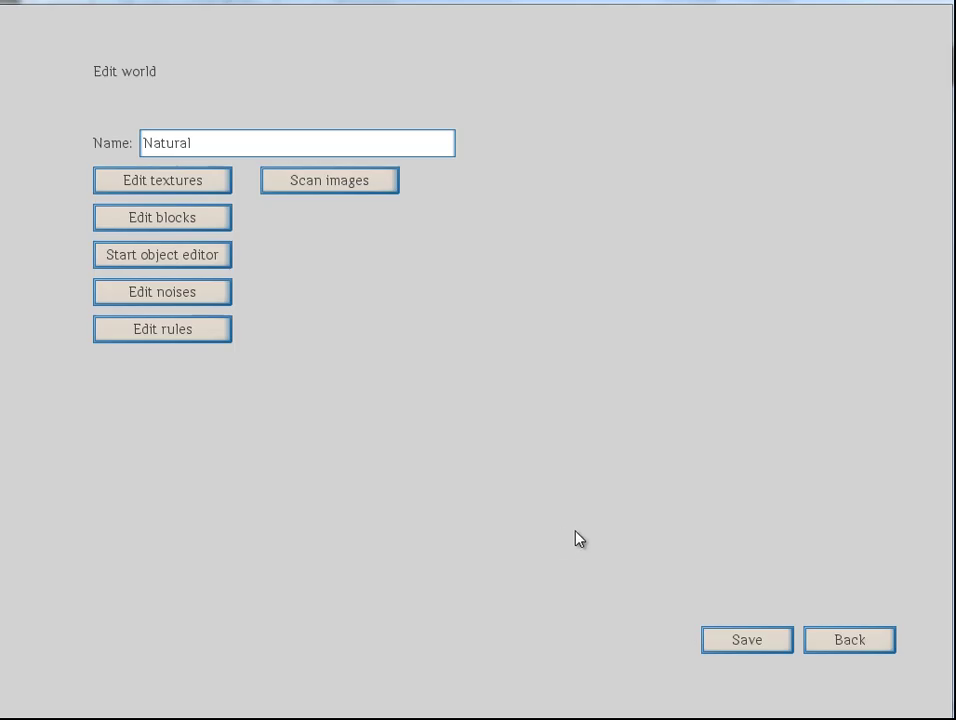
- Start another subrule in the Upper height rule and copy the Tree rule condition from the web tutorial
left_click(212, 331)
left_click(152, 172)
left_click(346, 169)
left_click(524, 290)
left_click(230, 146)
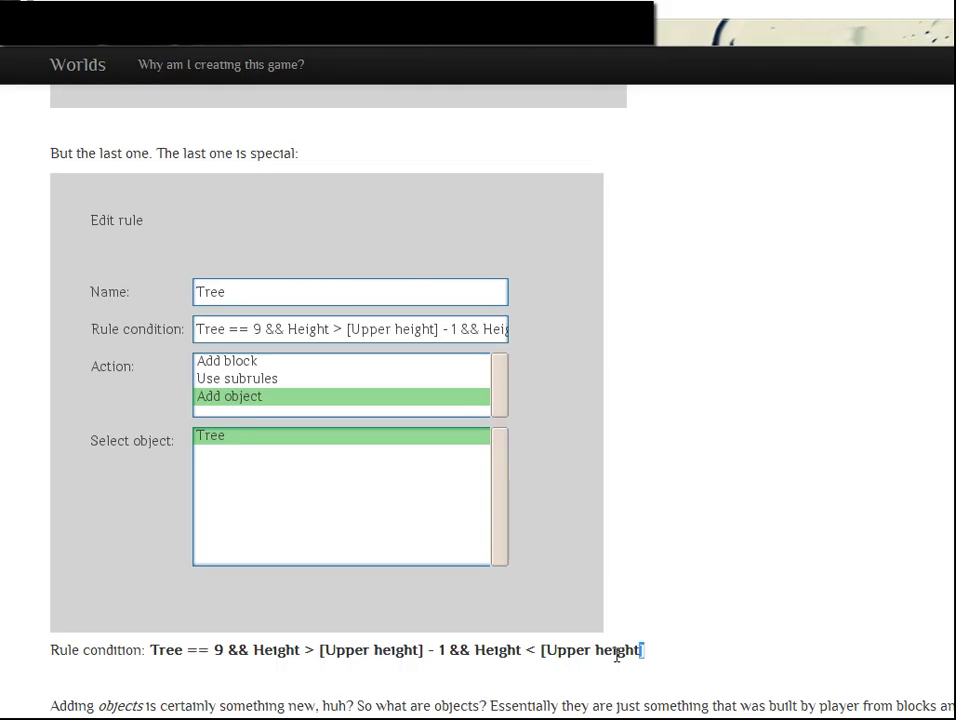
left_click_drag(617, 655, 145, 651)
key("ctrl+c")
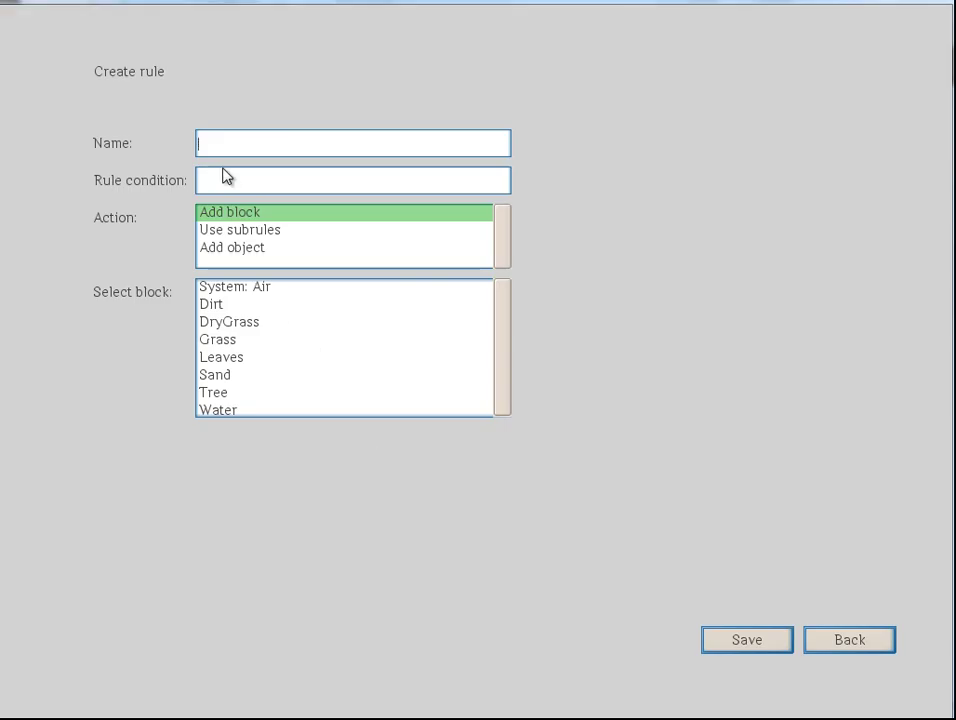
- Name the subrule Tree, set its condition to Tree == 9 && Height > [Upper height] - 1 && Height < [Upper height], add object Tree, and save
left_click(226, 180)
key("ctrl+v")
left_click(240, 147)
type("Trre")
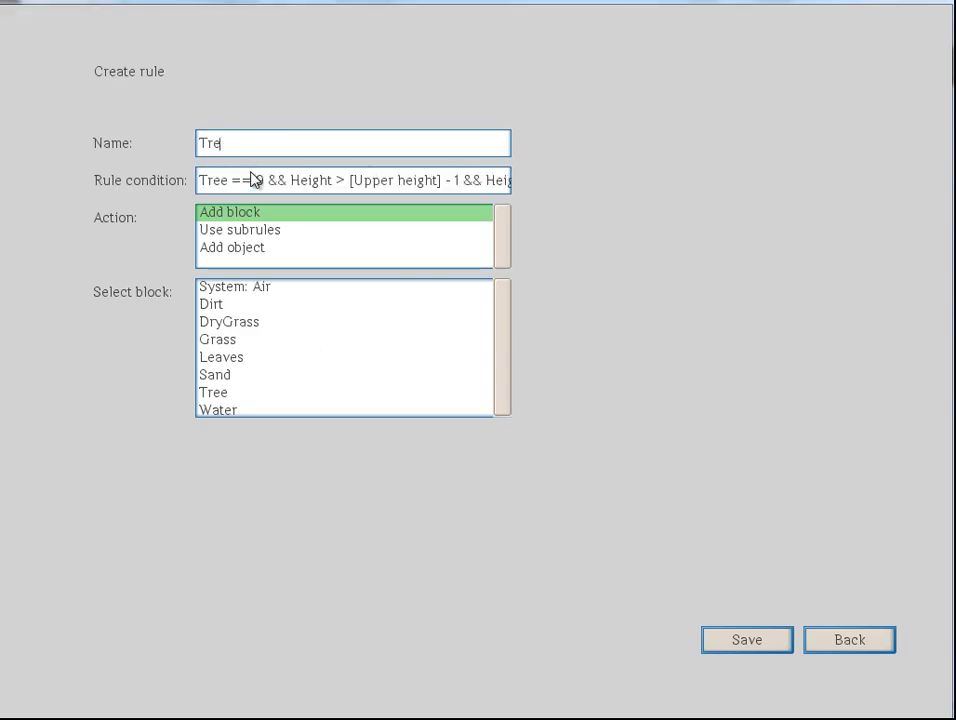
left_click(240, 248)
left_click(224, 288)
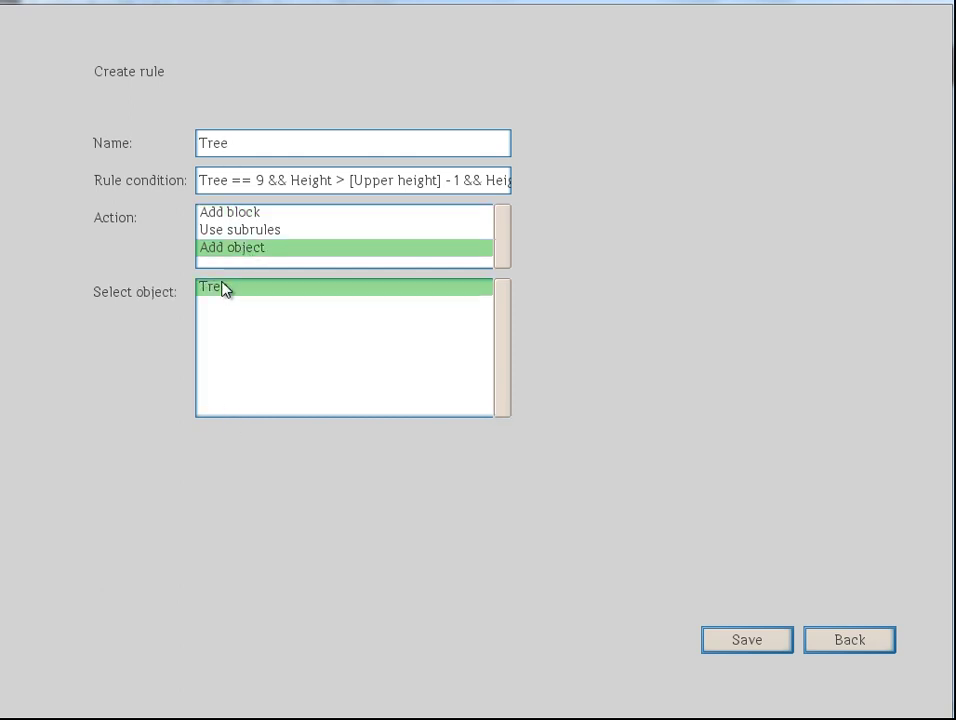
left_click(747, 645)
- Save the Upper height rule, leave the world editor and start a new game named New World with the Natural world type
left_click(755, 637)
left_click(815, 640)
left_click(840, 645)
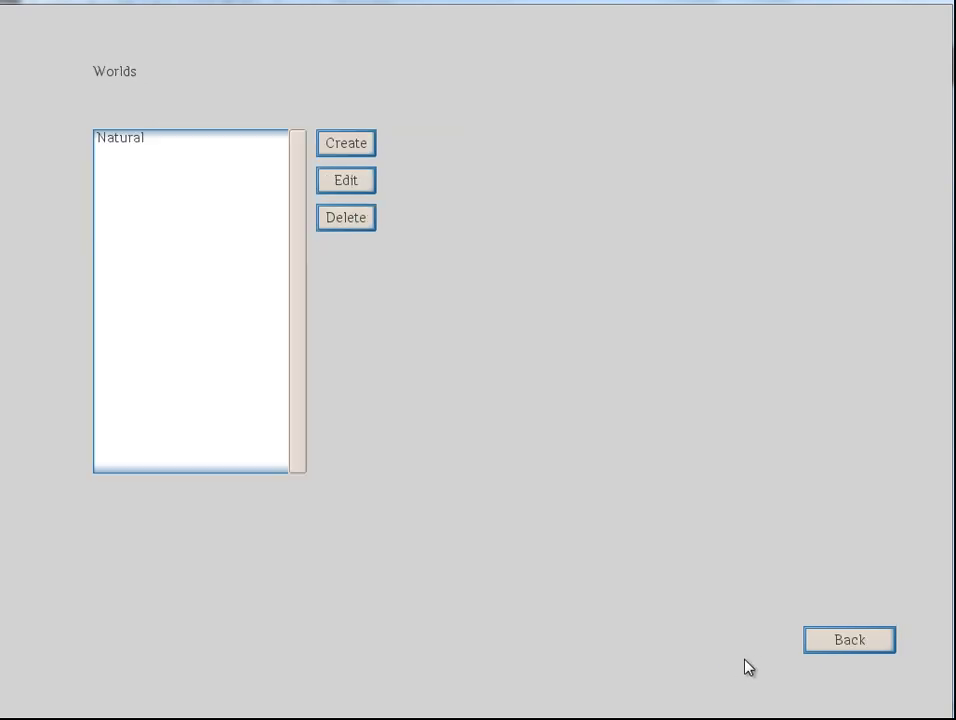
left_click(808, 642)
left_click(512, 640)
left_click(276, 211)
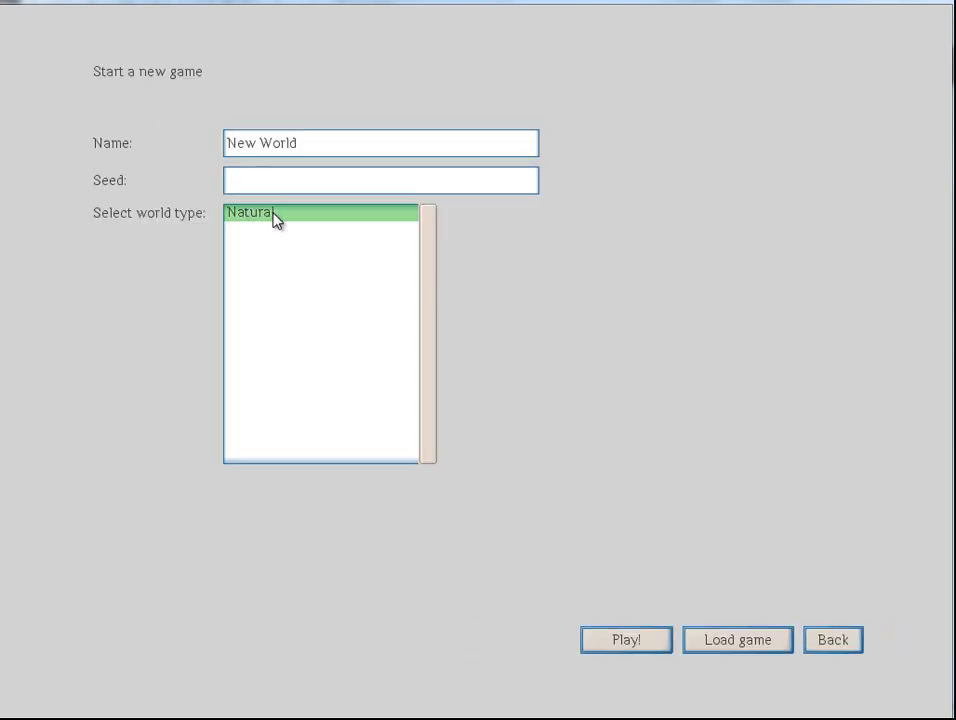
left_click(600, 640)
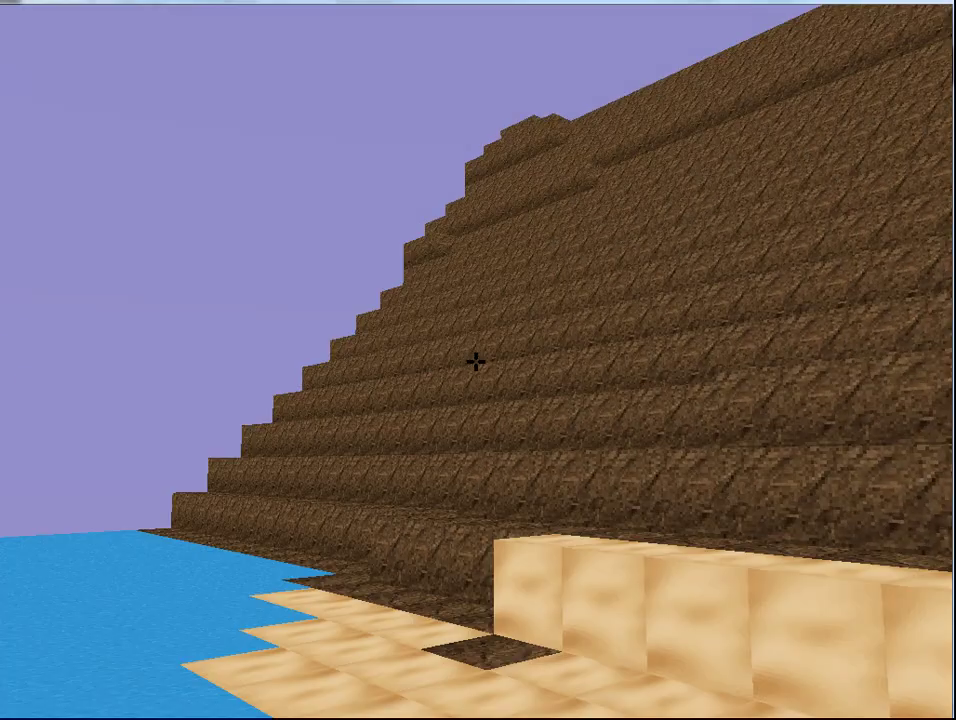
- Climb the stepped dirt mountain beside the water up to its grass-covered top to inspect the terrain
right_click(476, 362)
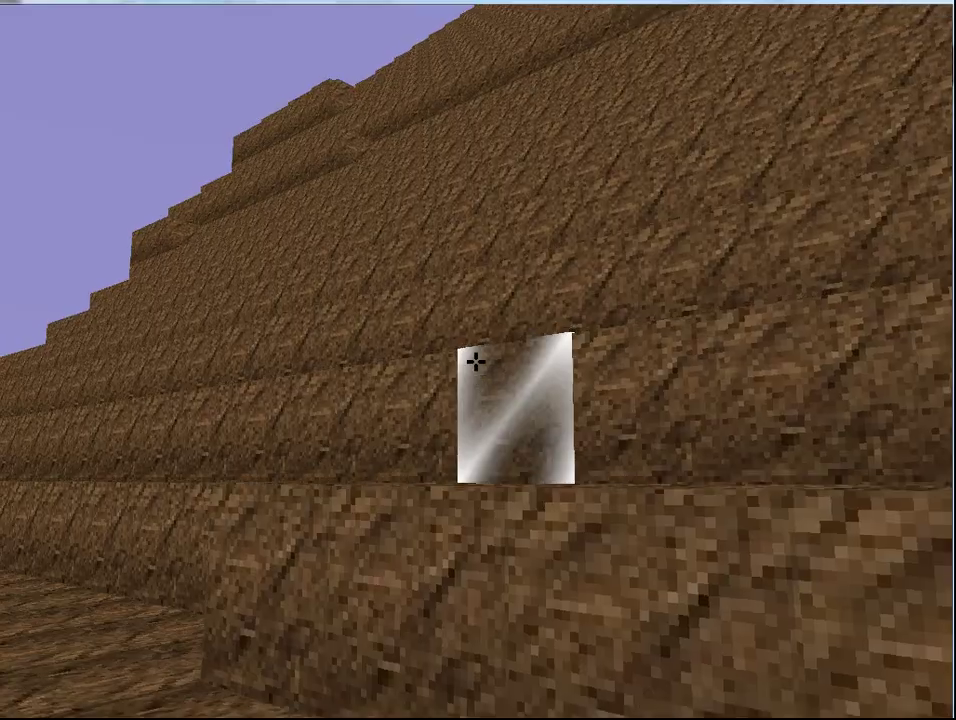
key("w")
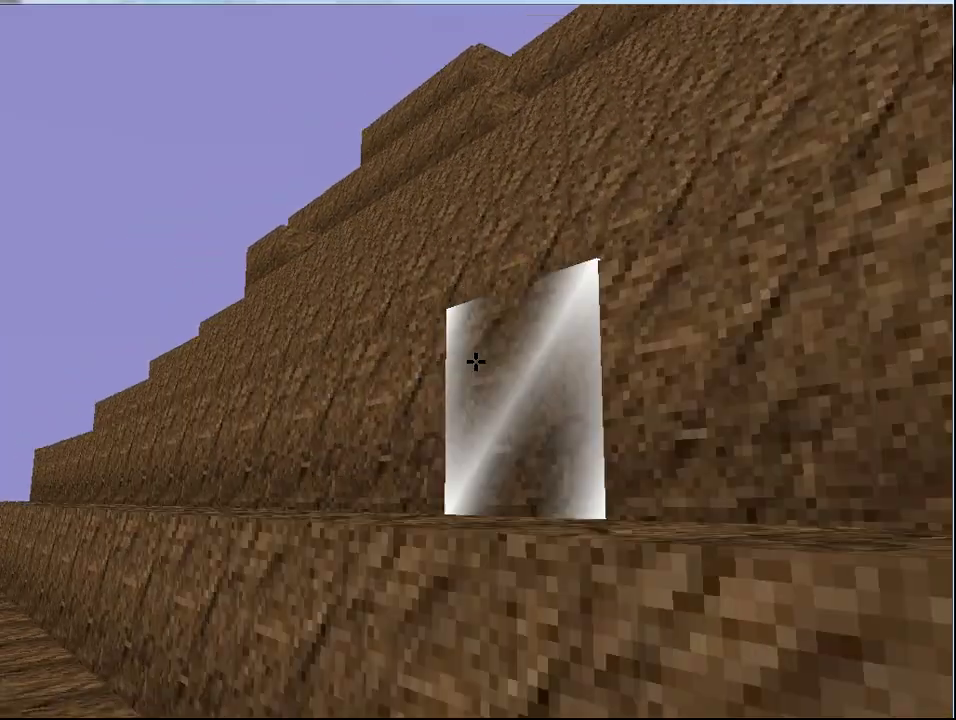
key("w")
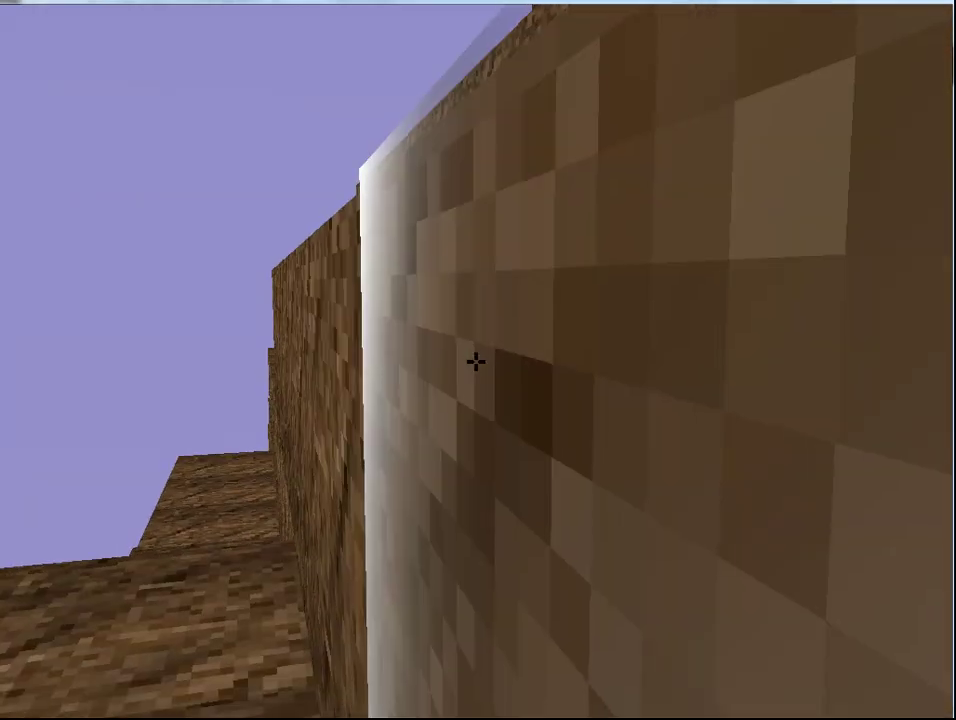
key("w")
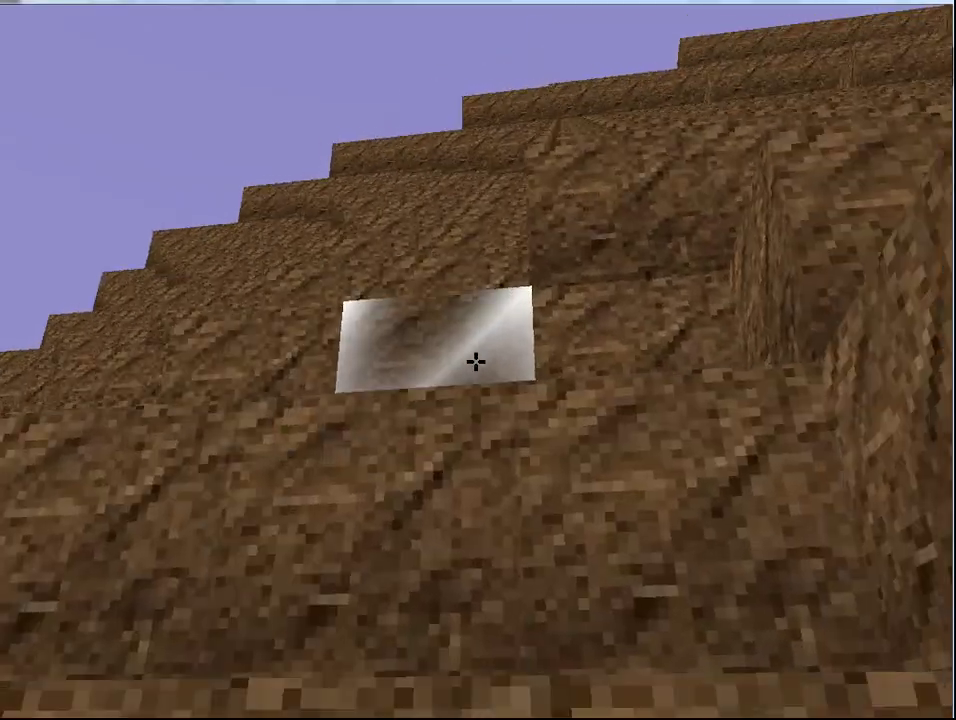
key("w")
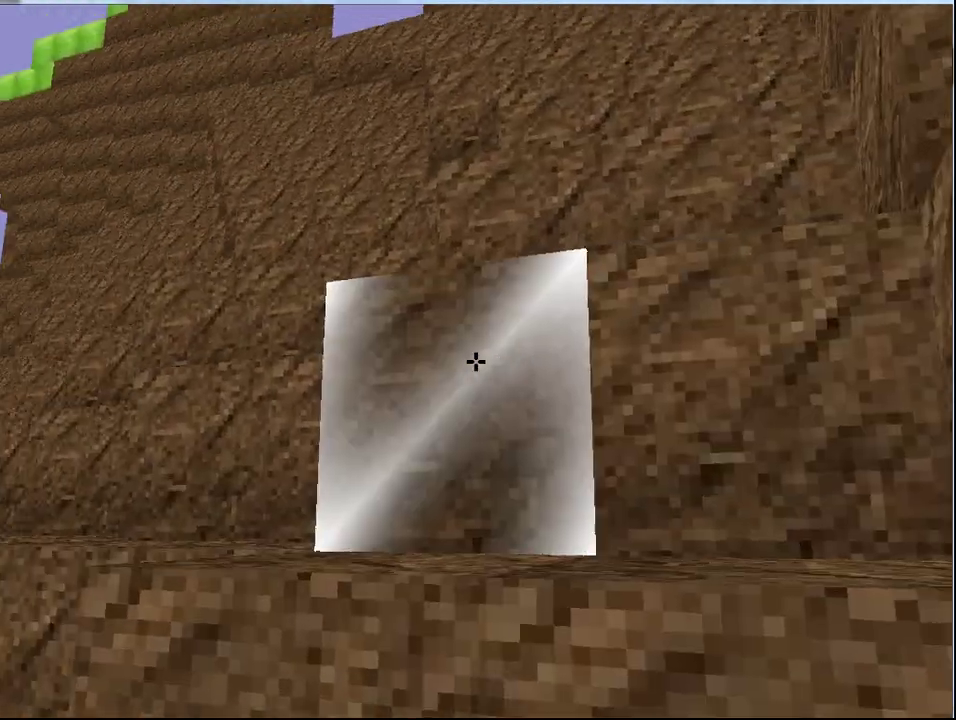
key("w")
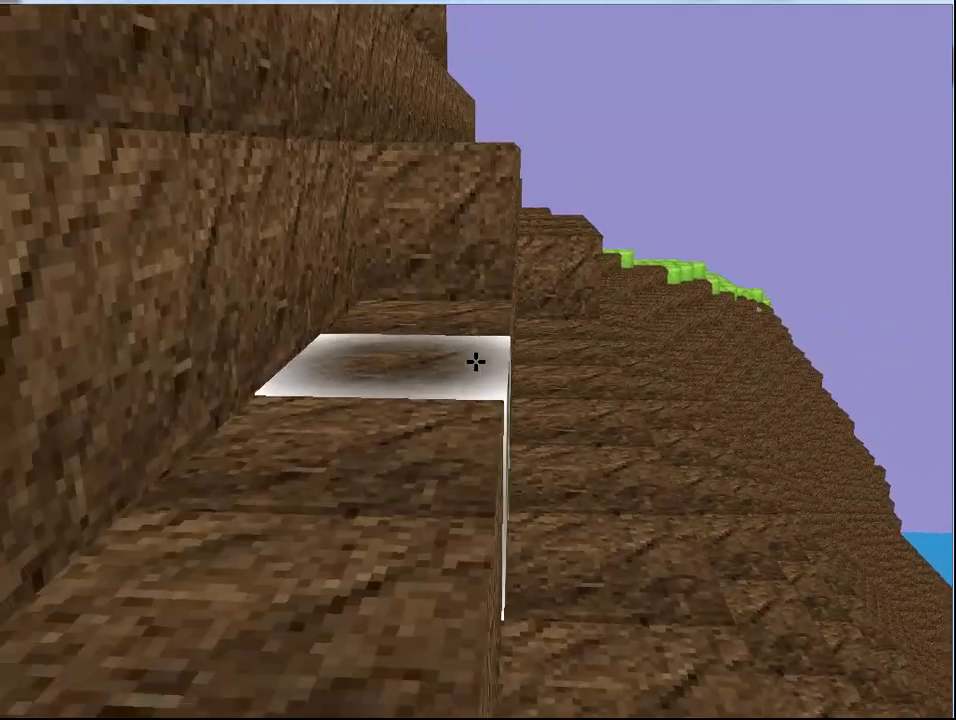
key("w")
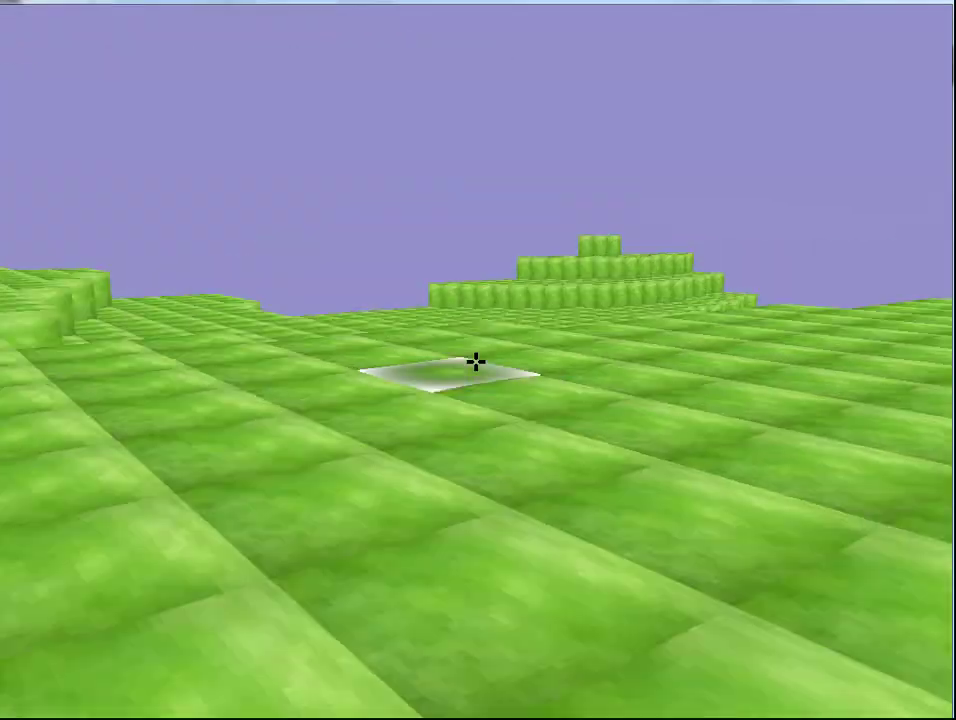
- Walk across the grass plateau toward the generated tree to inspect it
key("w")
key("w")
key("w")
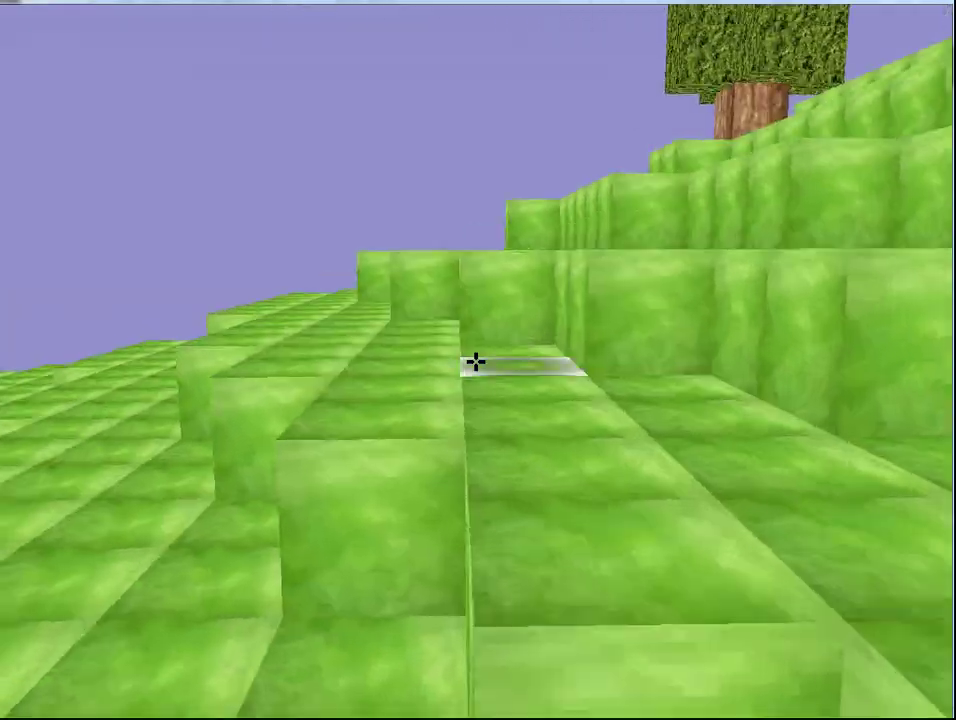
key("w")
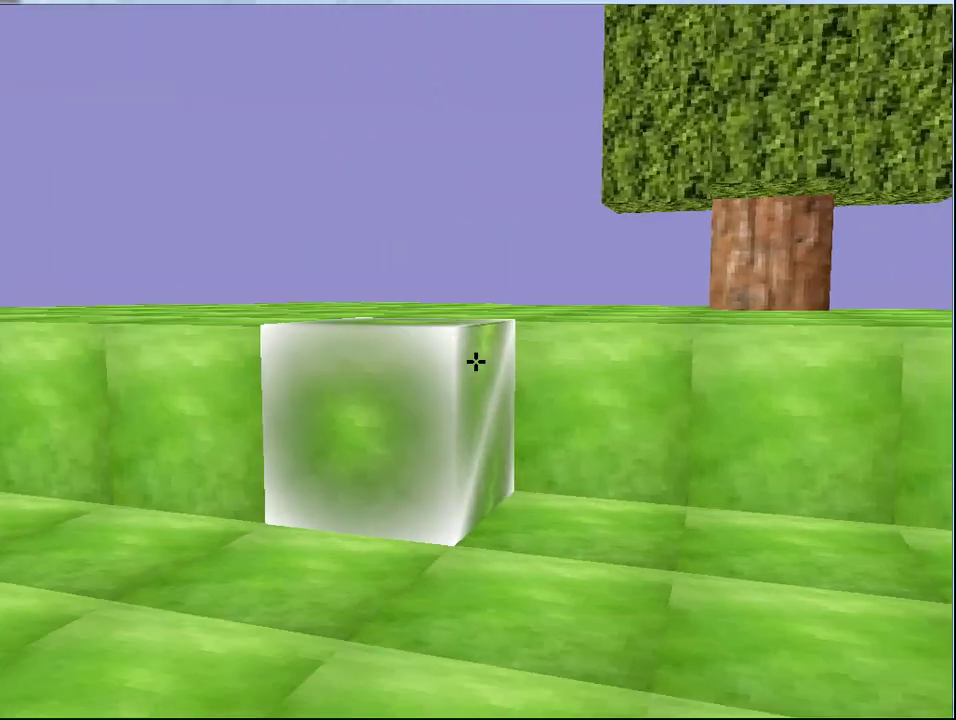
key("space")
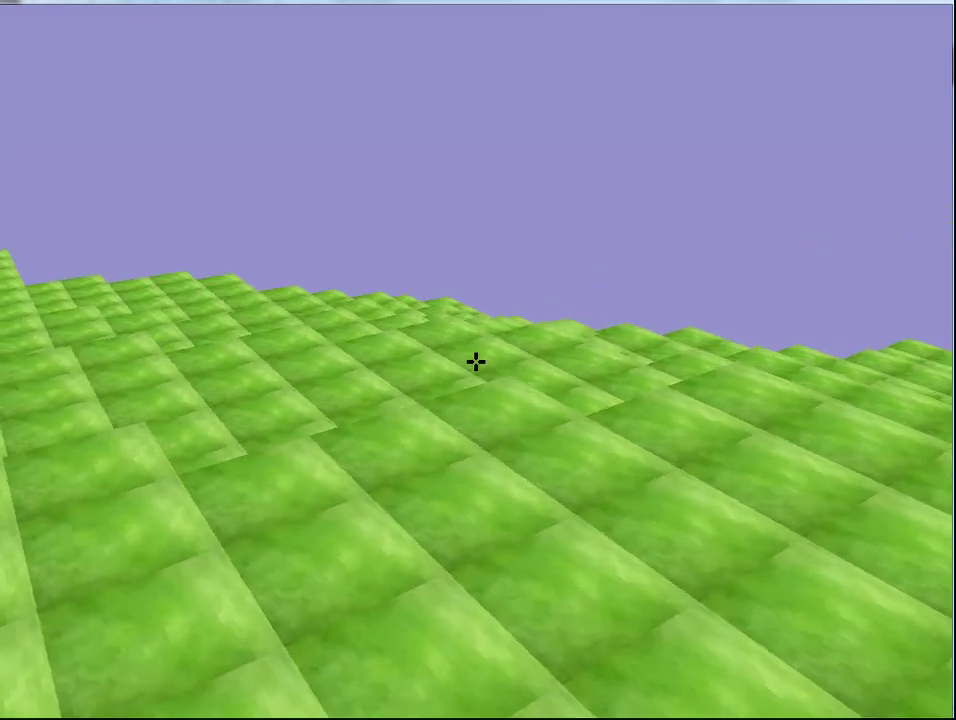
key("w")
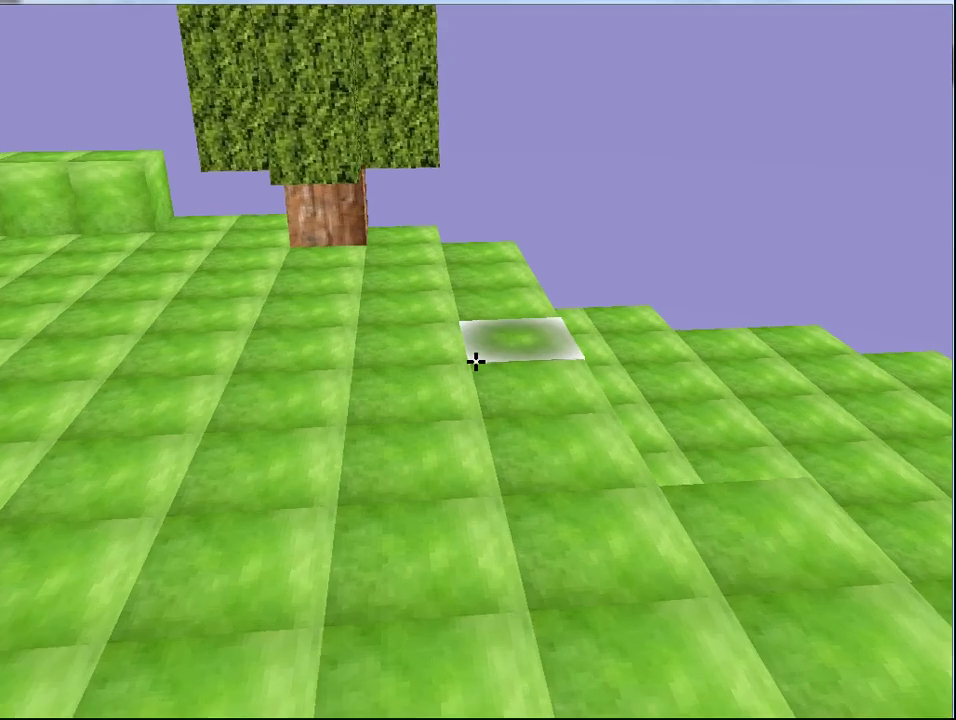
key("w")
key("w")
key("space")
key("w")
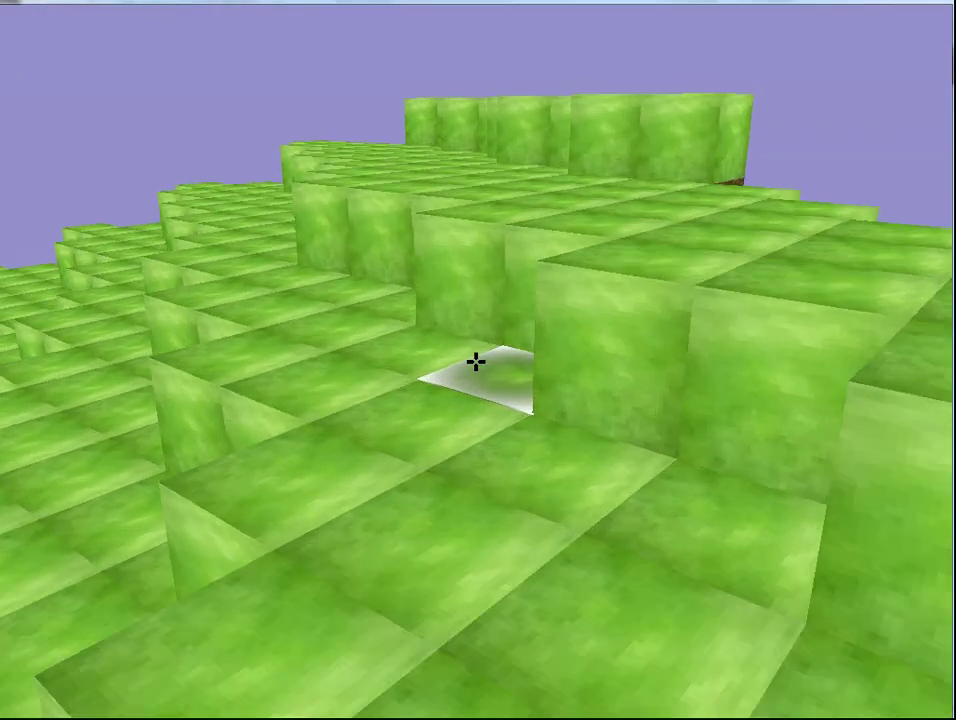
key("w")
key("space")
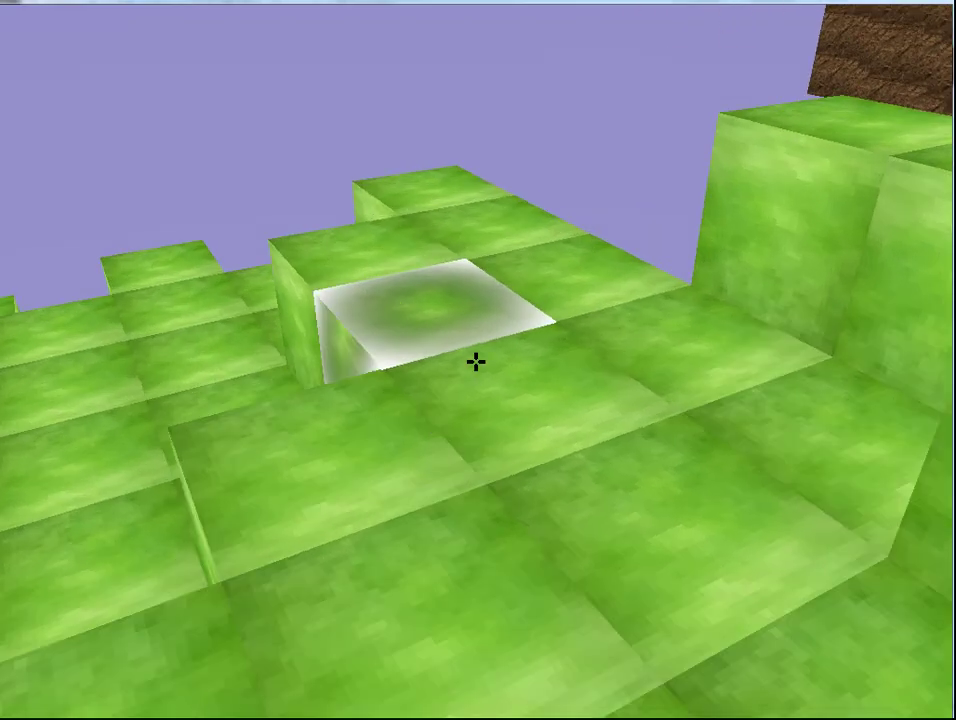
key("w")
key("Up")
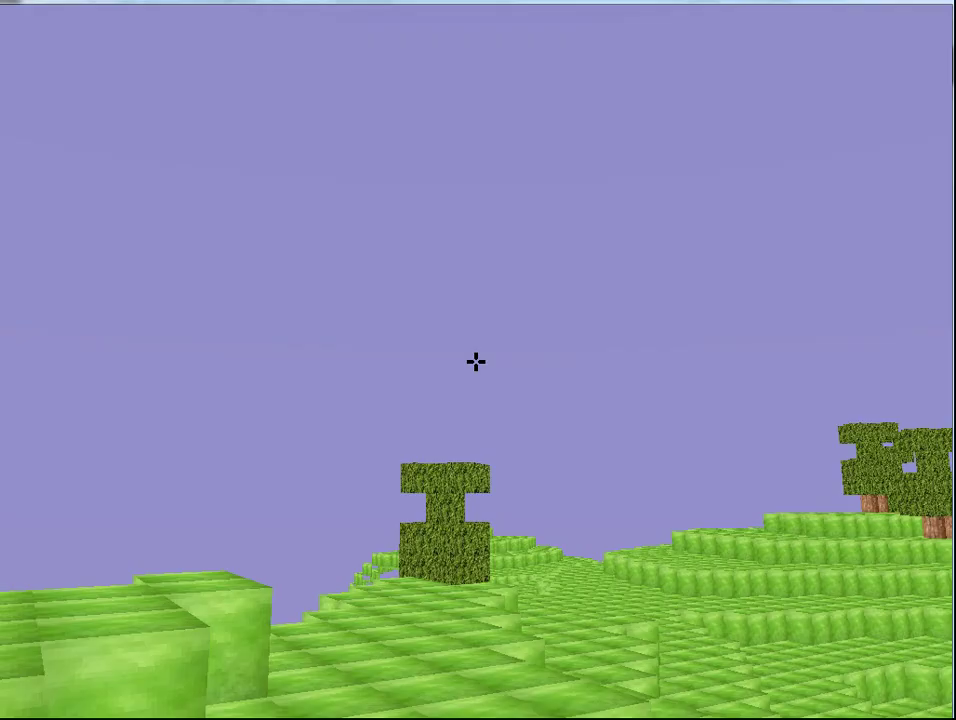
key("w")
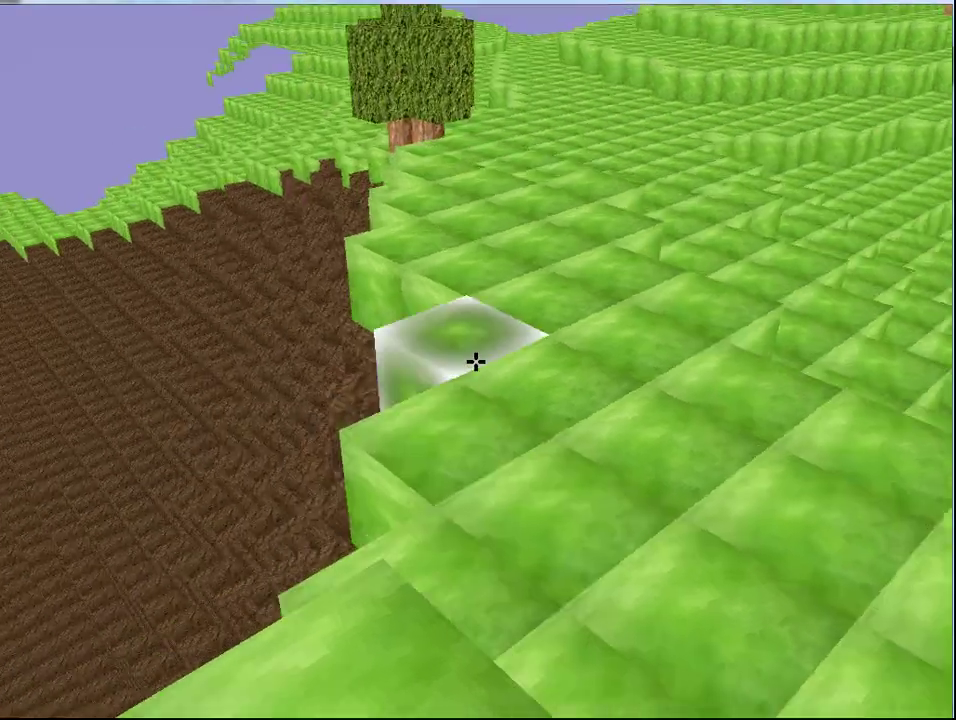
key("Right")
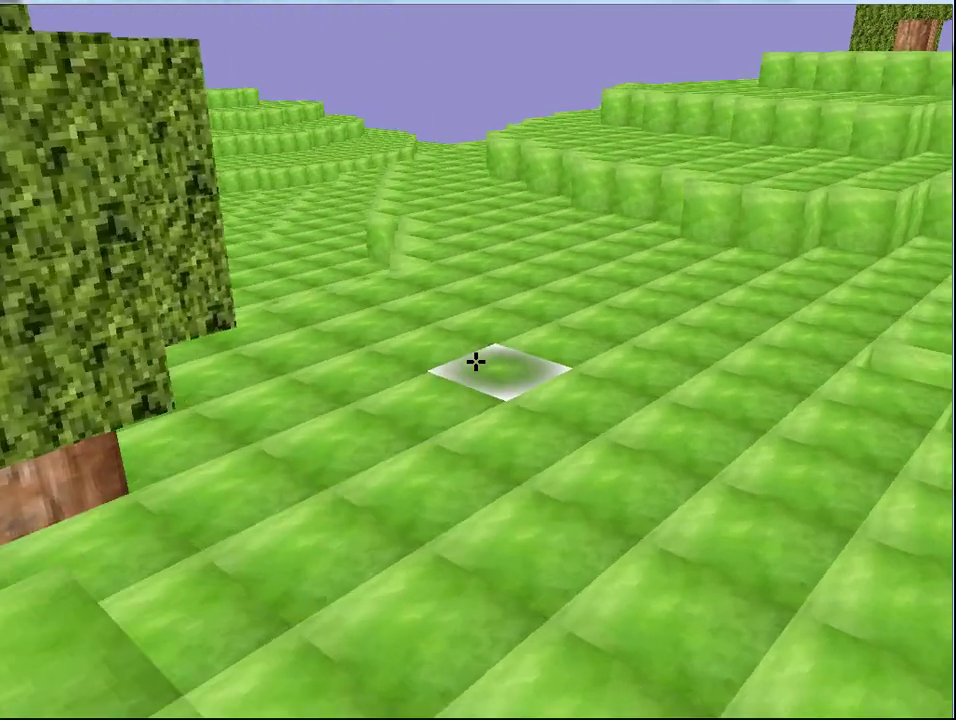
key("Up")
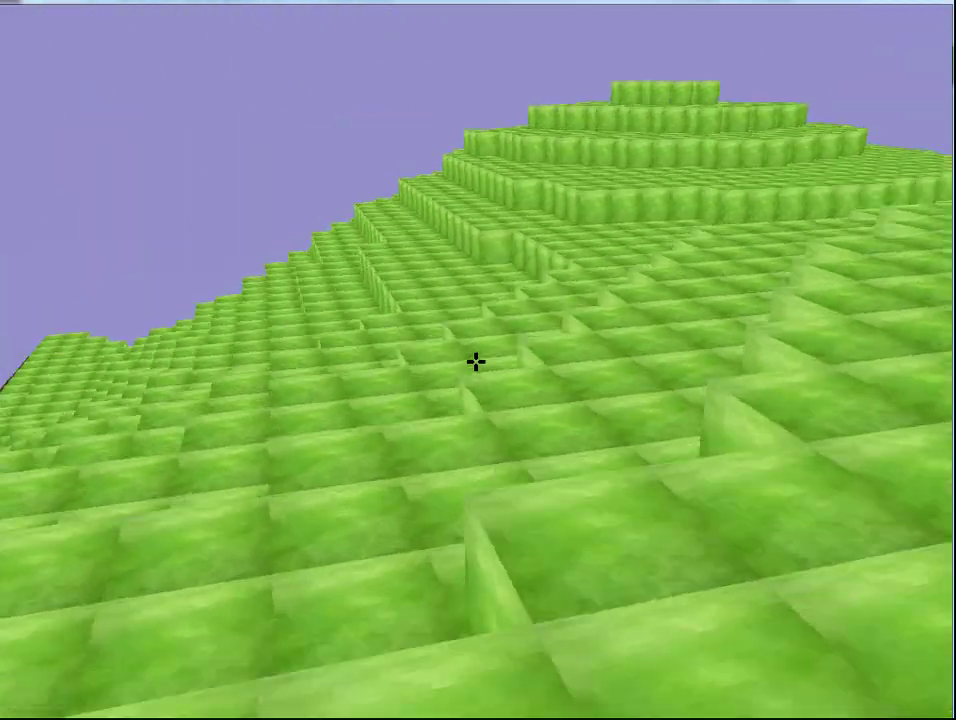
key("w")
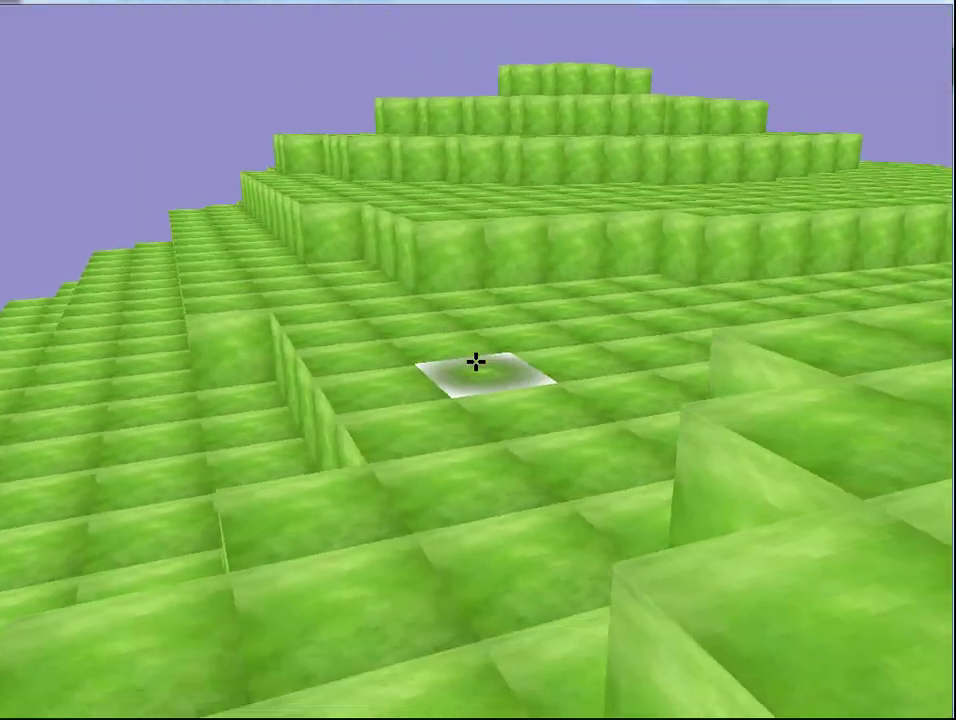
key("w")
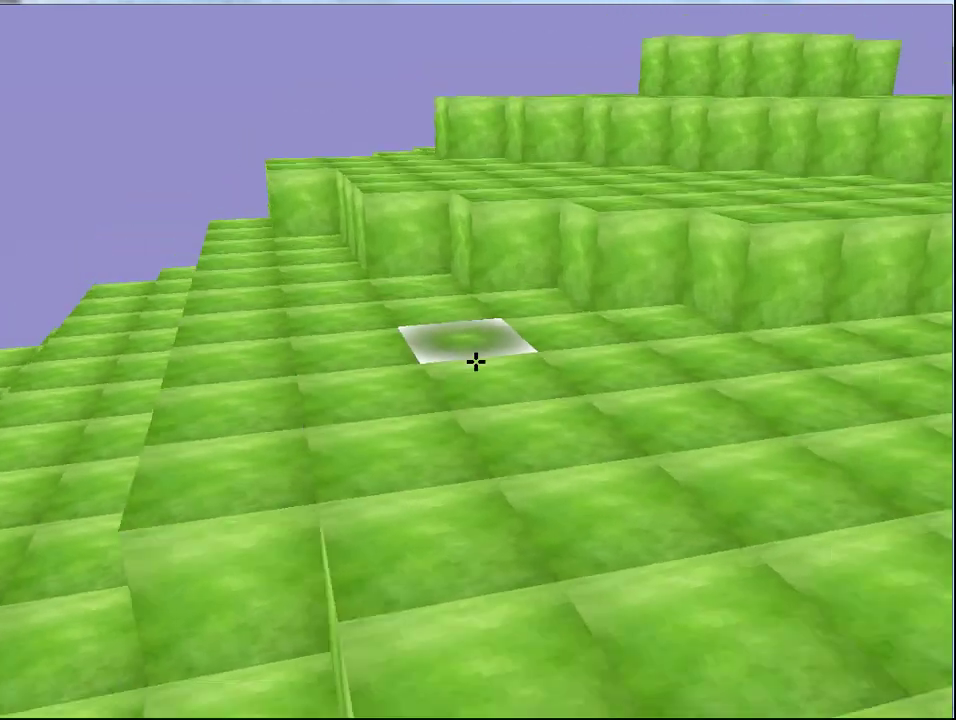
key("w")
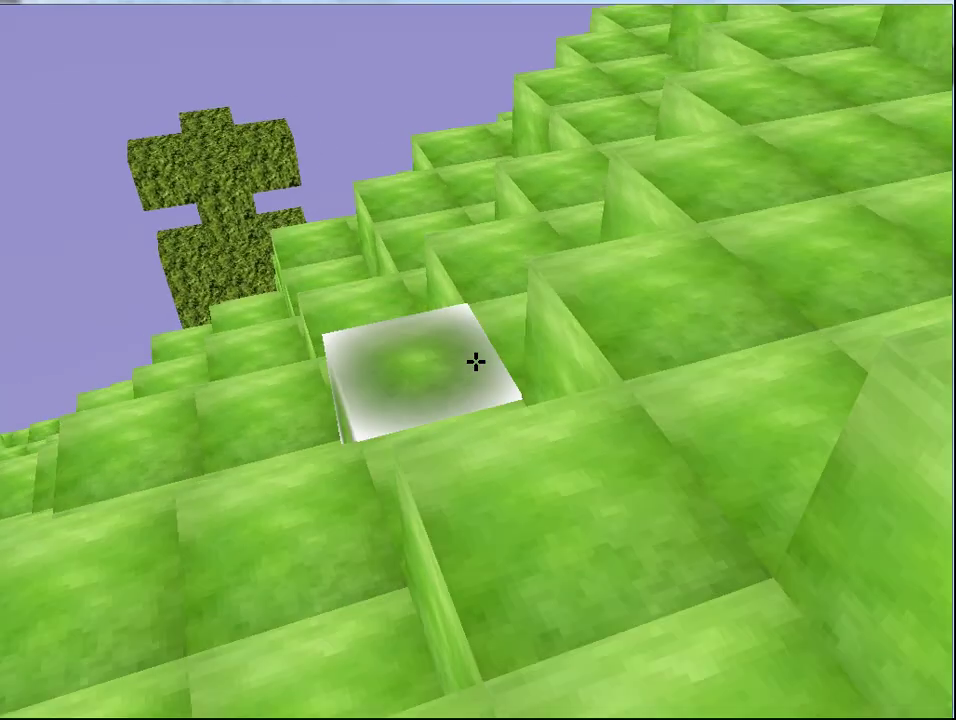
key("Left")
key("w")
key("Right")
key("w")
key("w")
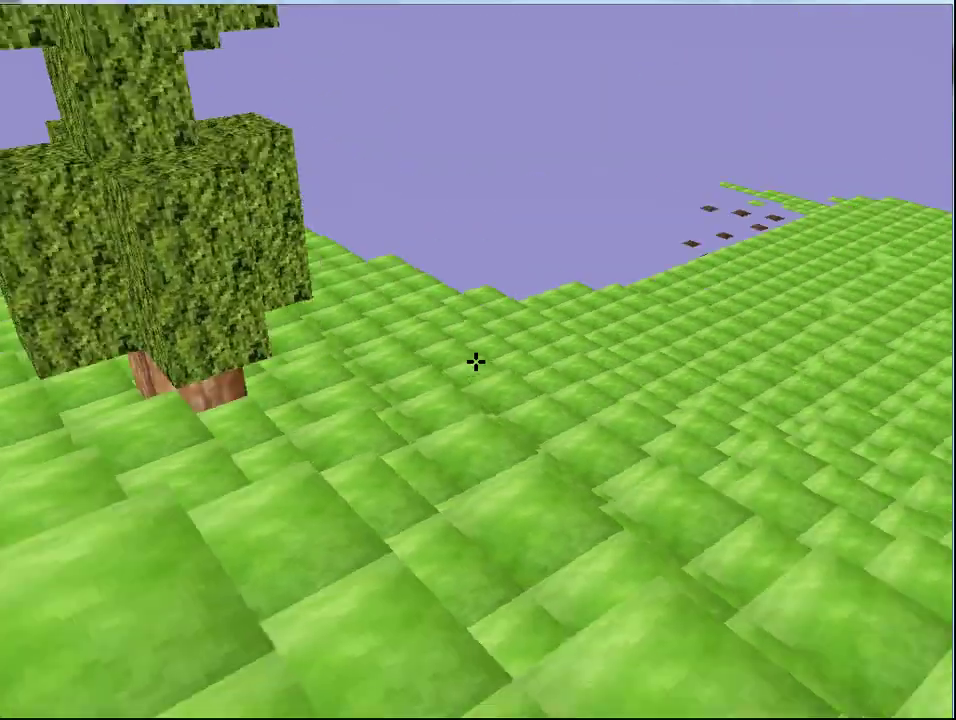
key("Left")
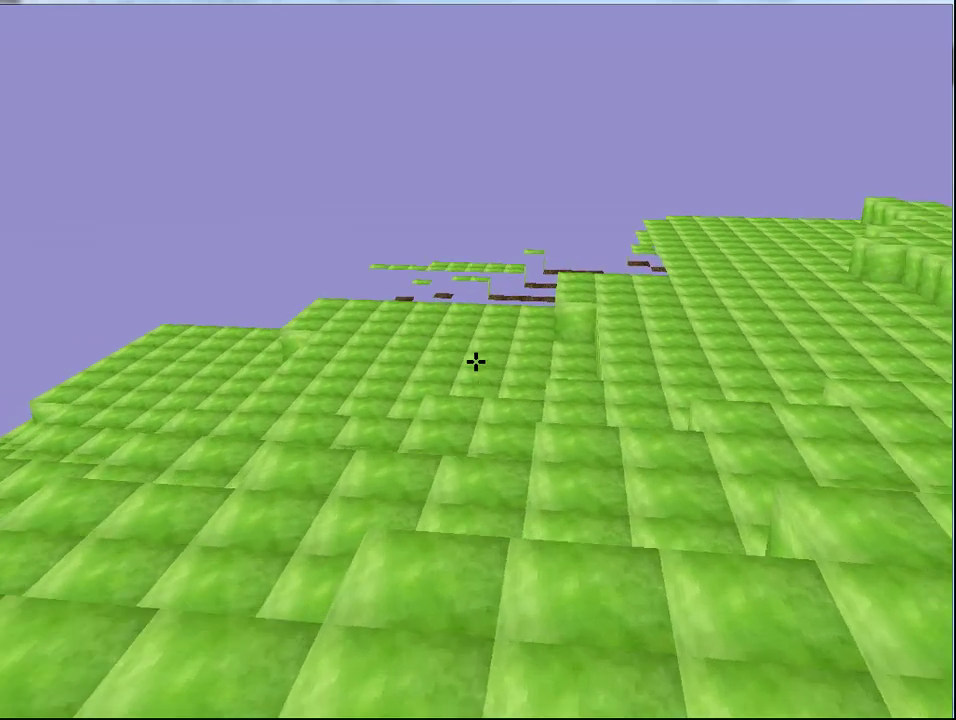
key("w")
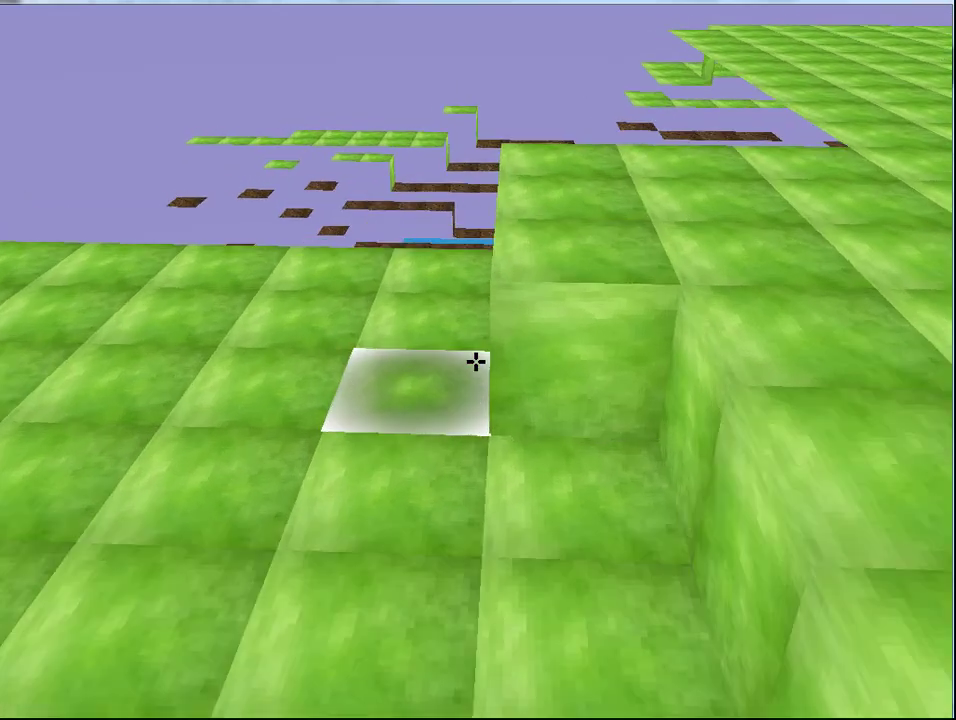
key("Right")
key("Left")
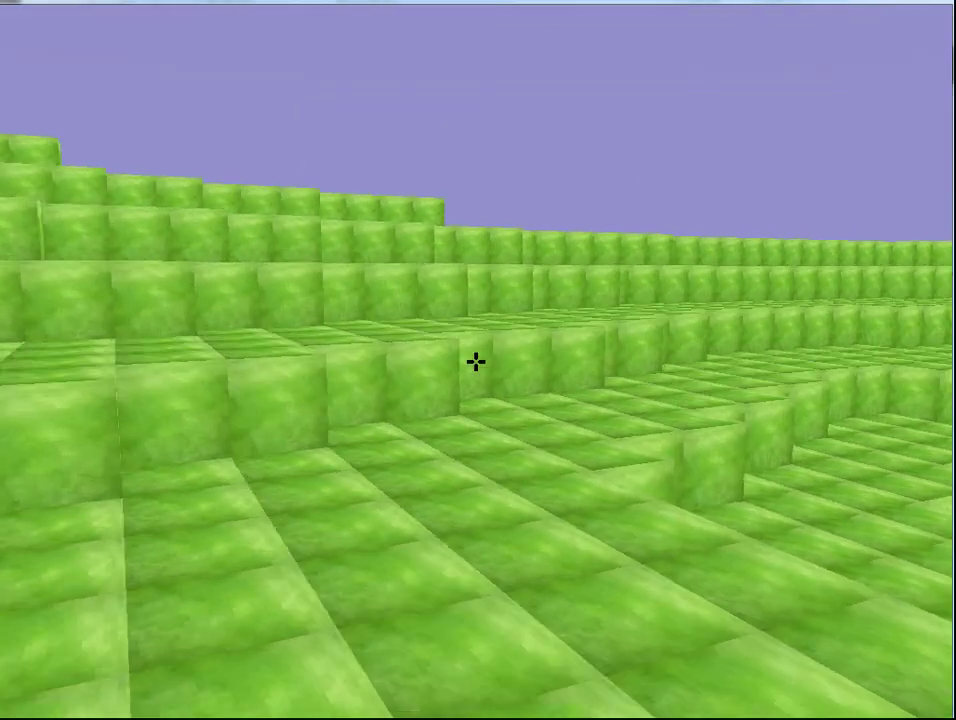
key("Left")
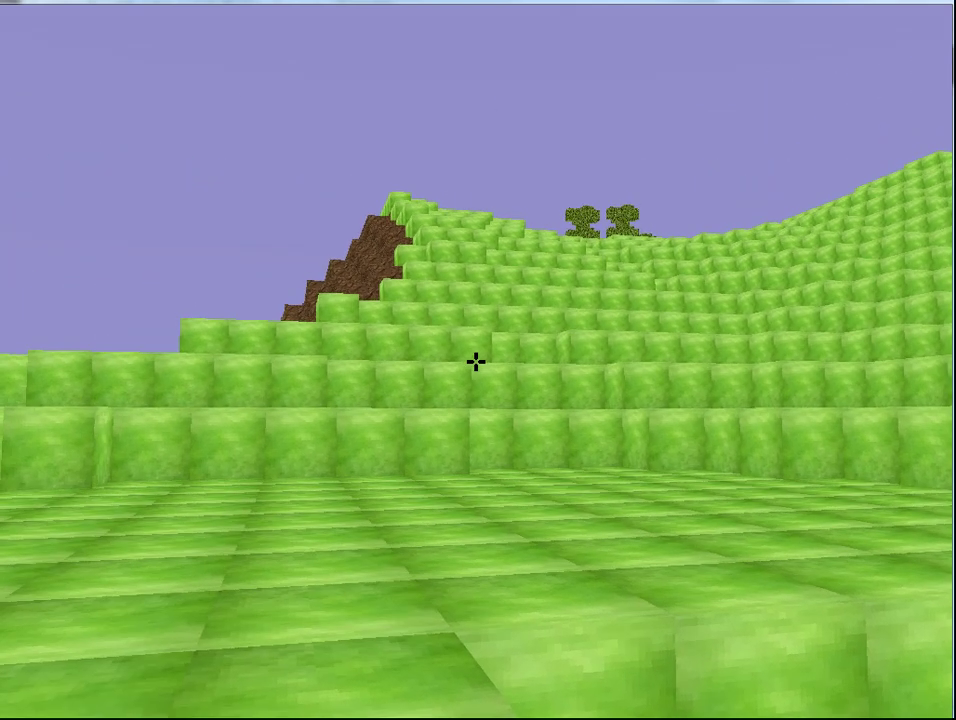